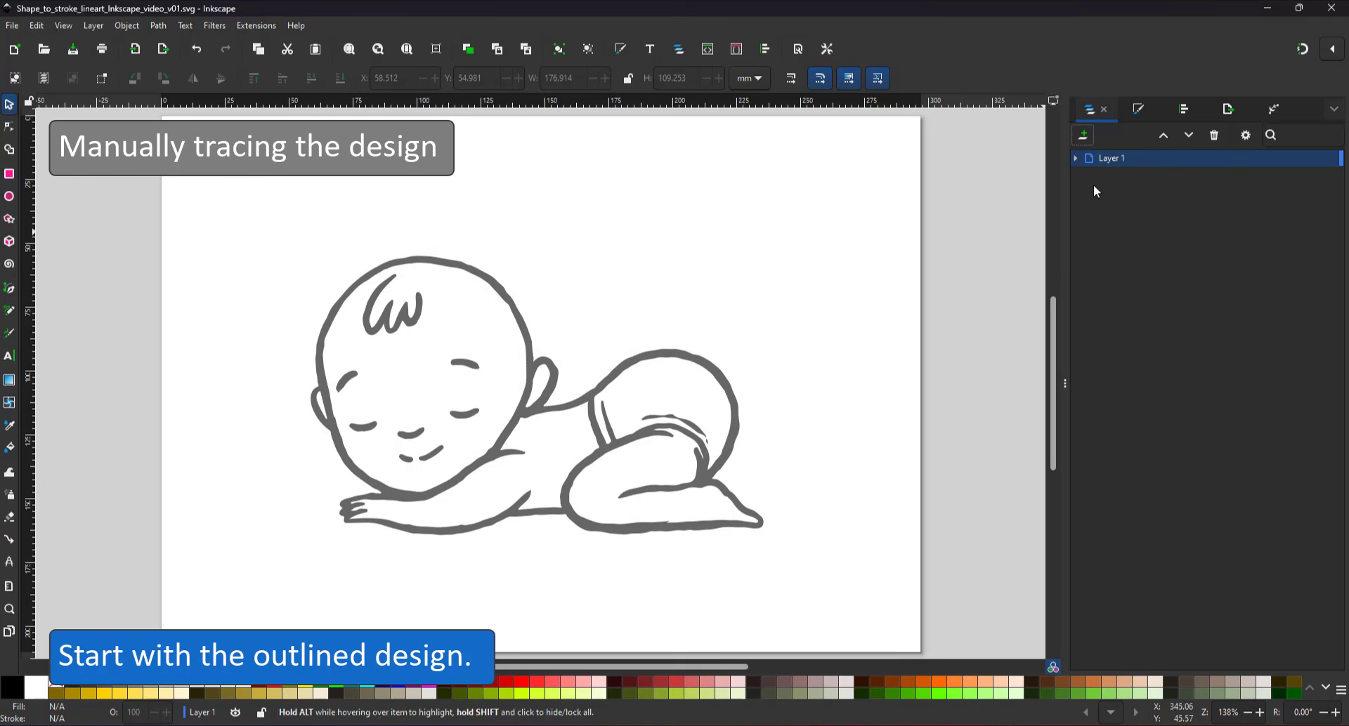
Examine the nodes of the baby line-art path across the whole figure.
left_click(1109, 174)
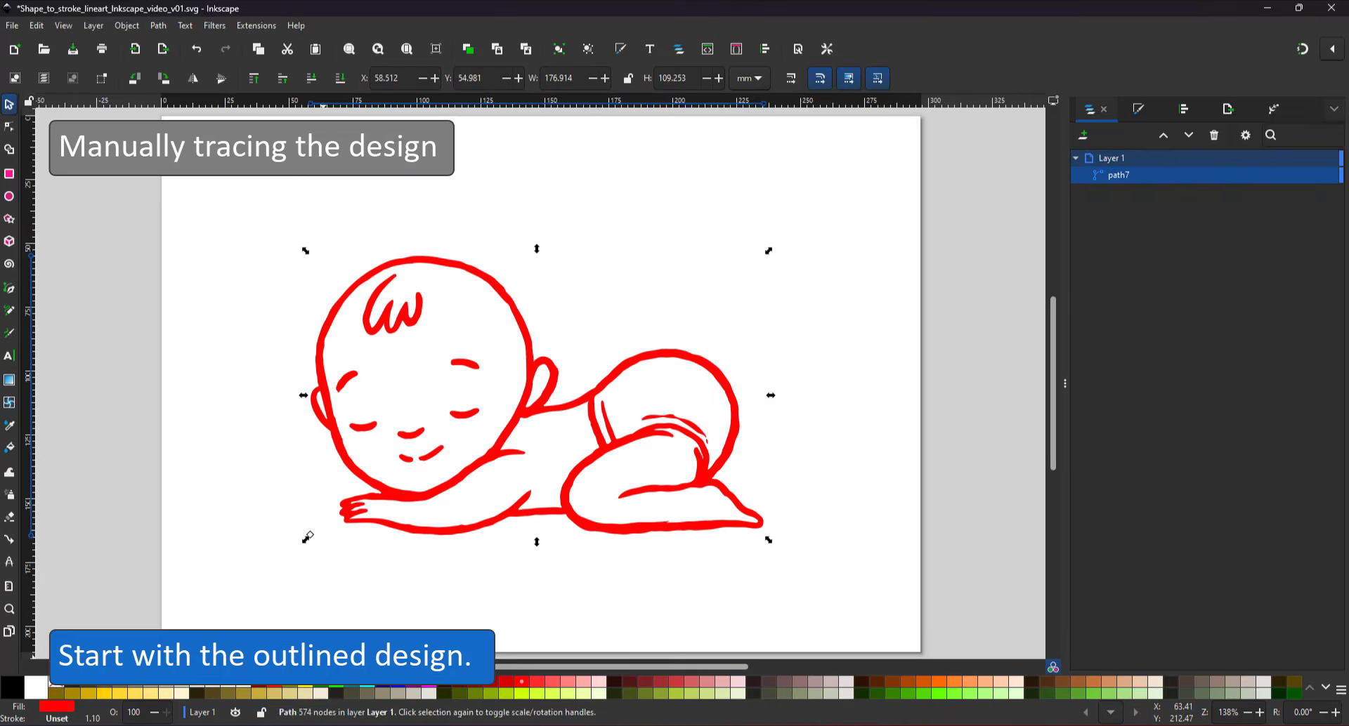
left_click(9, 126)
scroll(414, 266, "up", 8)
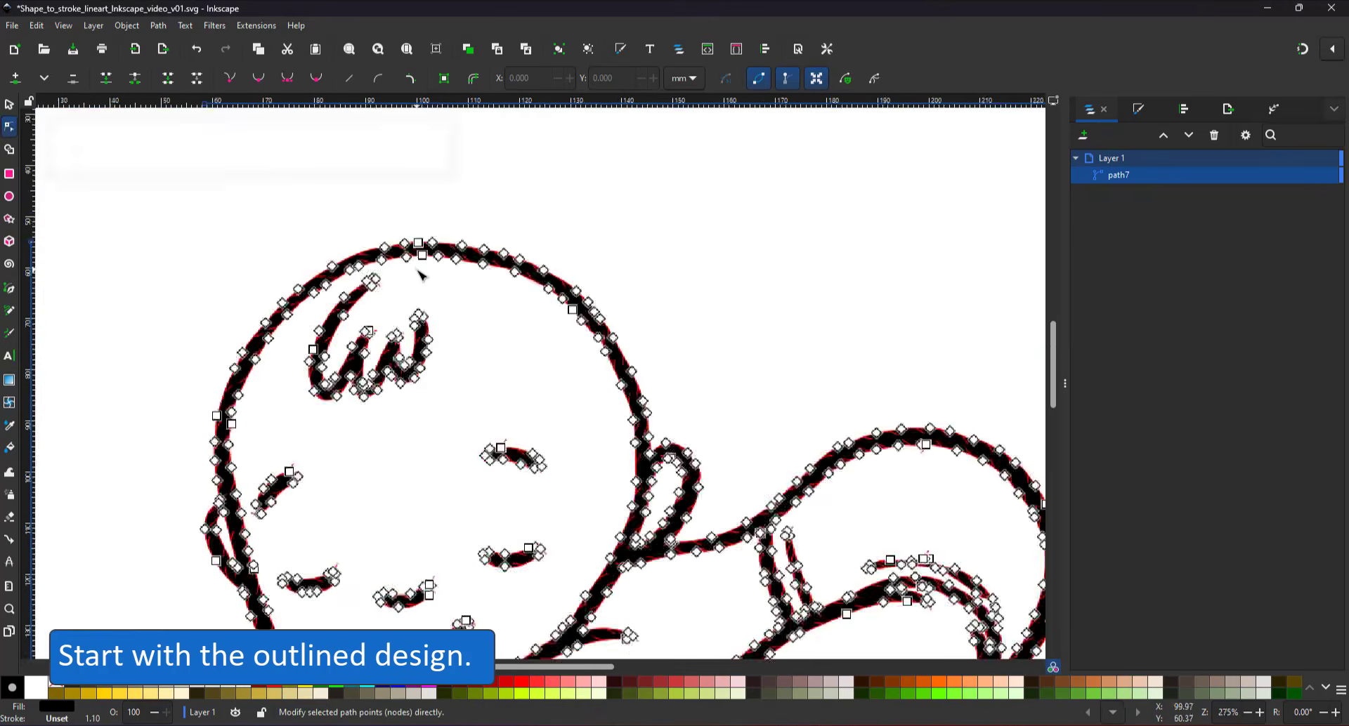
scroll(453, 259, "down", 9)
scroll(491, 326, "up", 5)
scroll(481, 317, "down", 5)
scroll(489, 358, "up", 3)
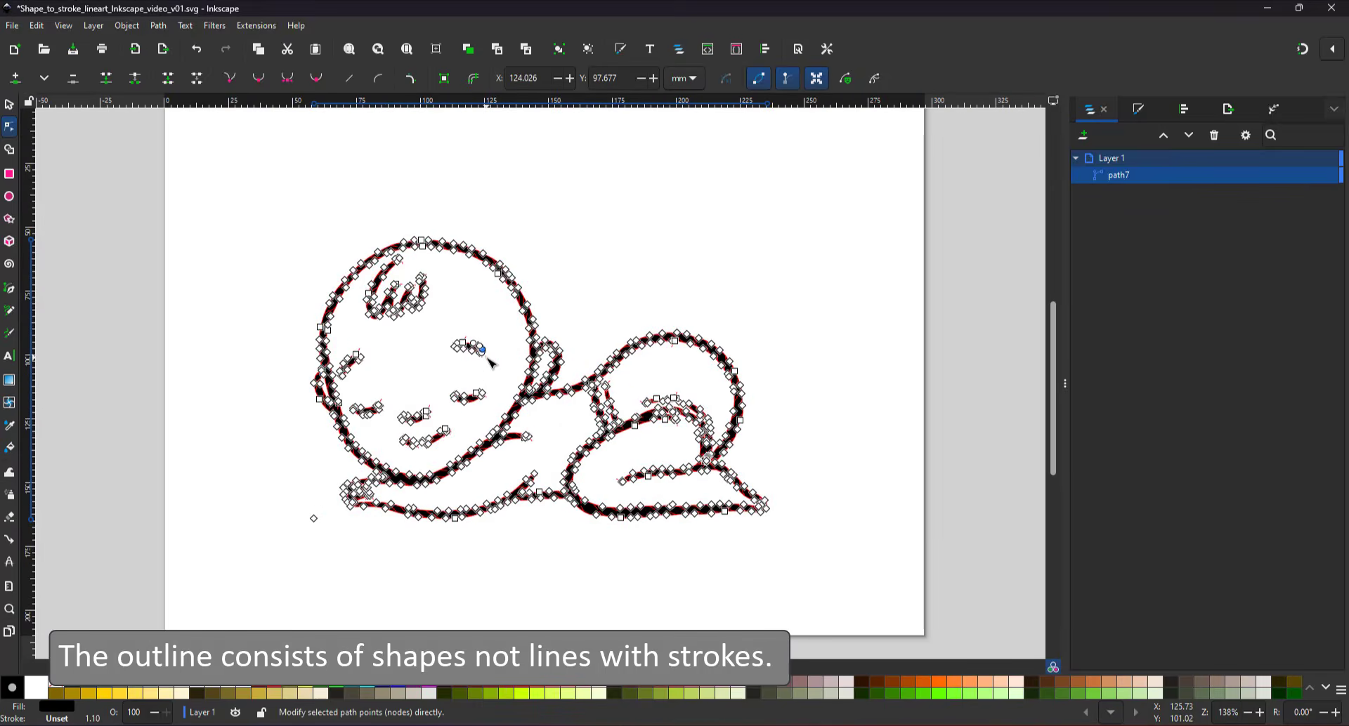
scroll(487, 376, "down", 2)
left_click(9, 105)
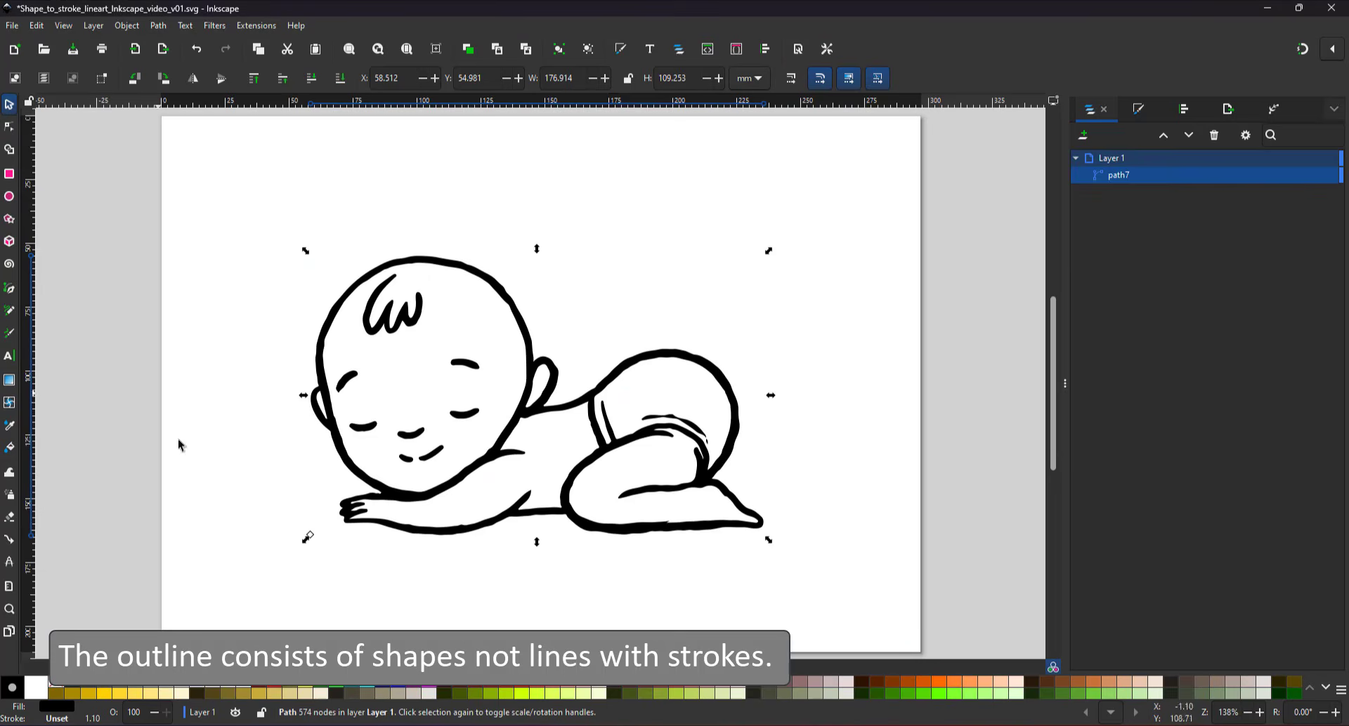
Fill the baby line-art path with 10% grey.
left_click(143, 689)
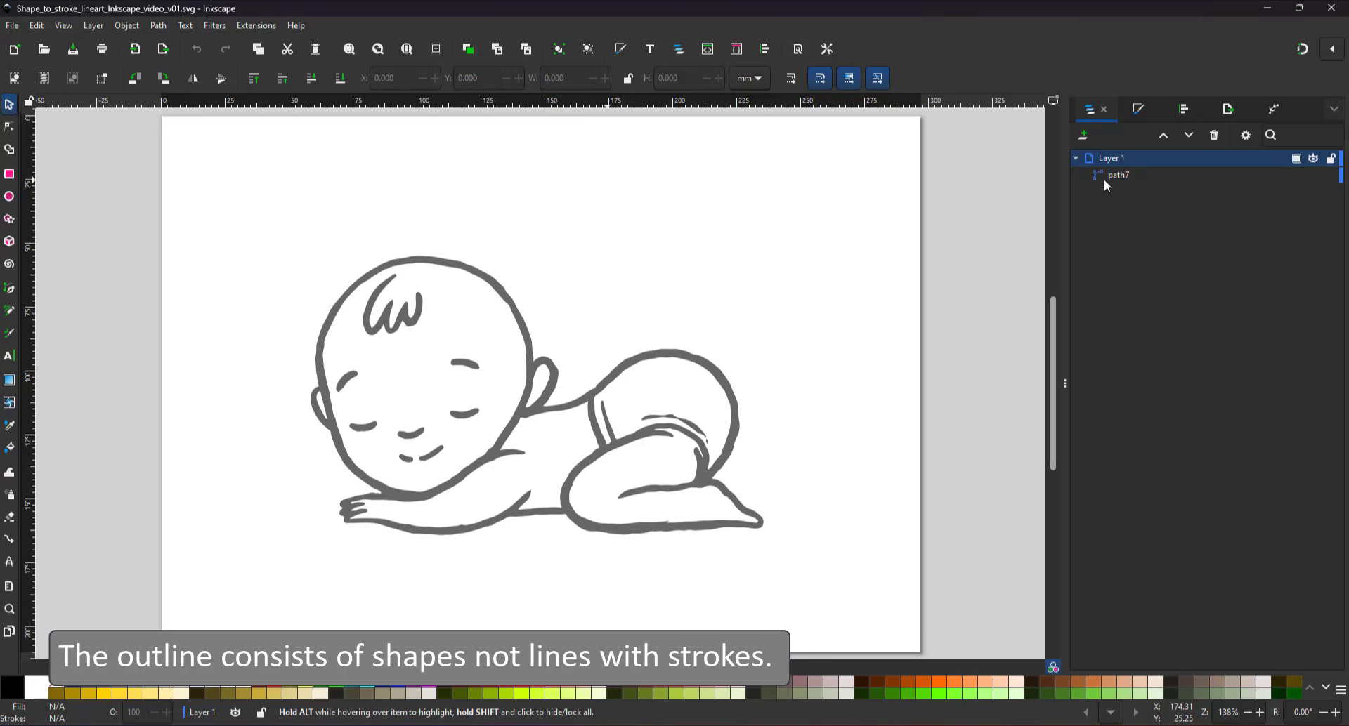
left_click(1117, 176)
left_click(194, 691)
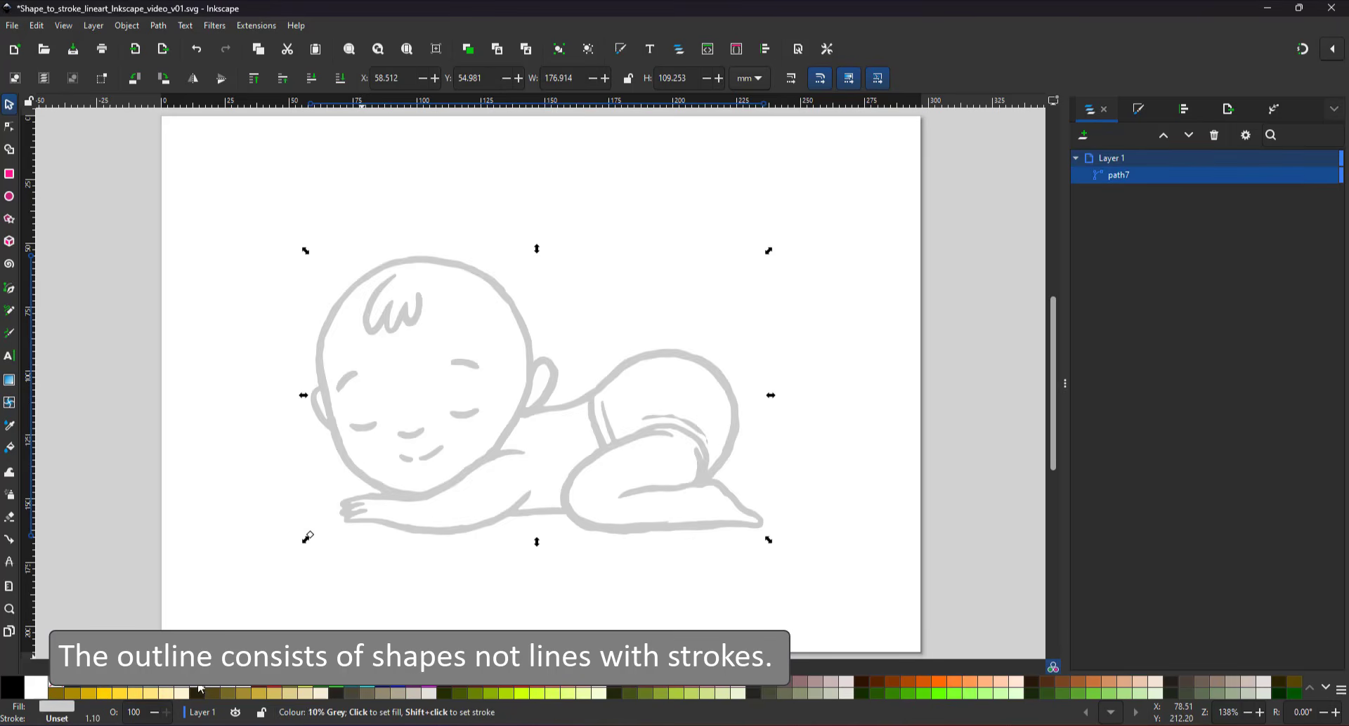
Lock Layer 1 and add a new layer above it.
left_click(1329, 159)
left_click(1083, 136)
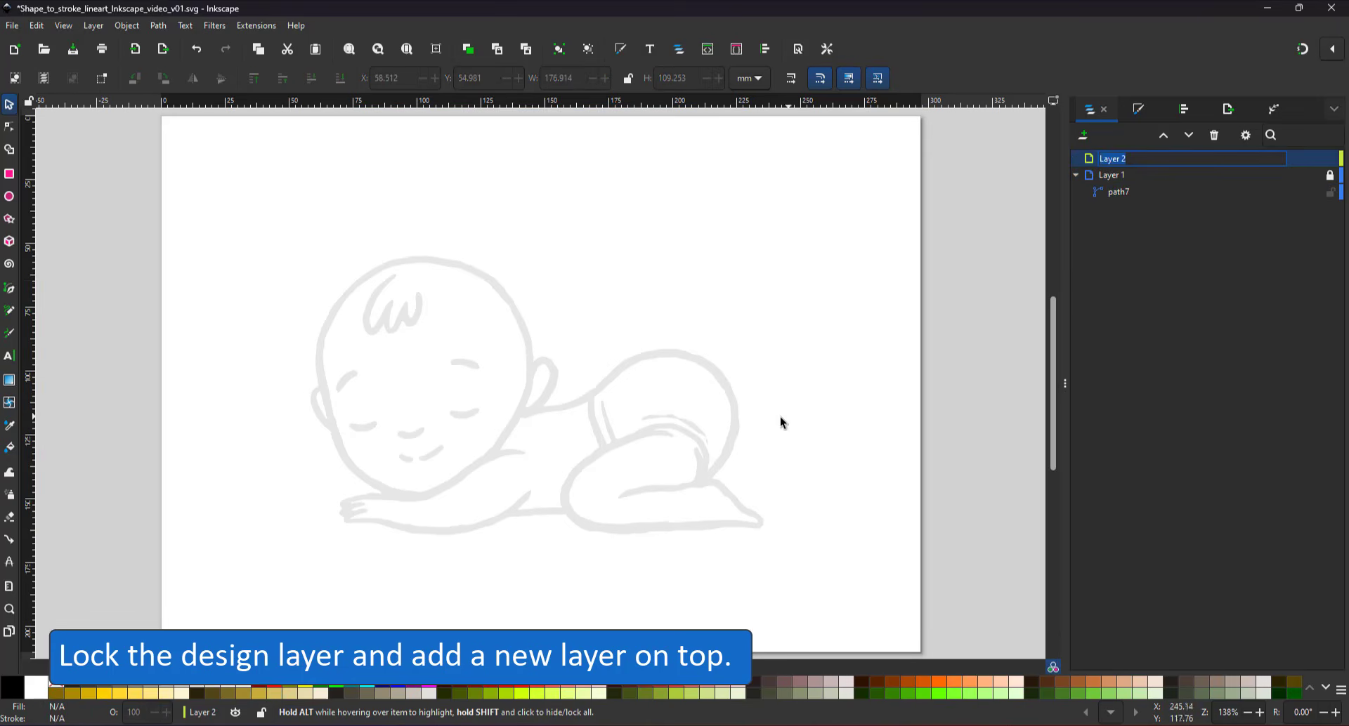
Trace the baby's left-hand closed eye with a two-node Pen path, bend it into a curve and give it no fill.
left_click(9, 288)
scroll(401, 436, "up", 4)
left_click(236, 402)
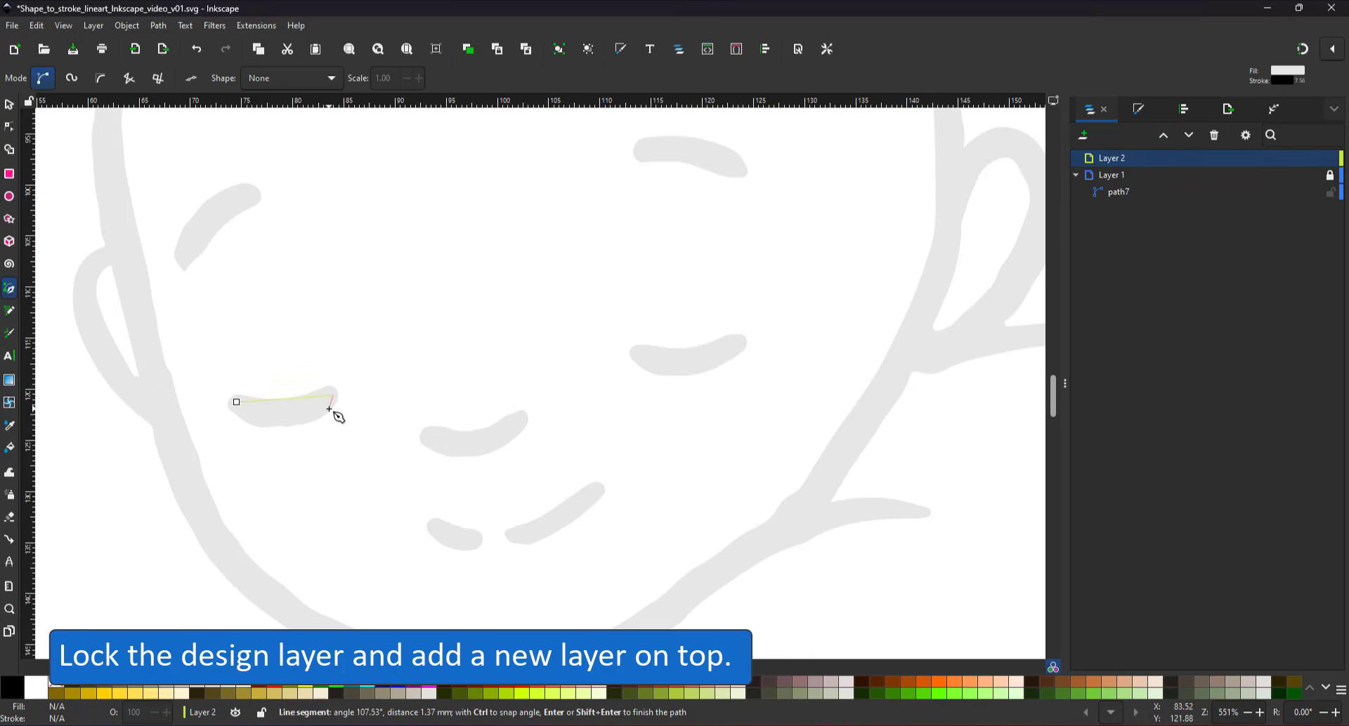
key("Return")
key("n")
left_click_drag(278, 400, 279, 416)
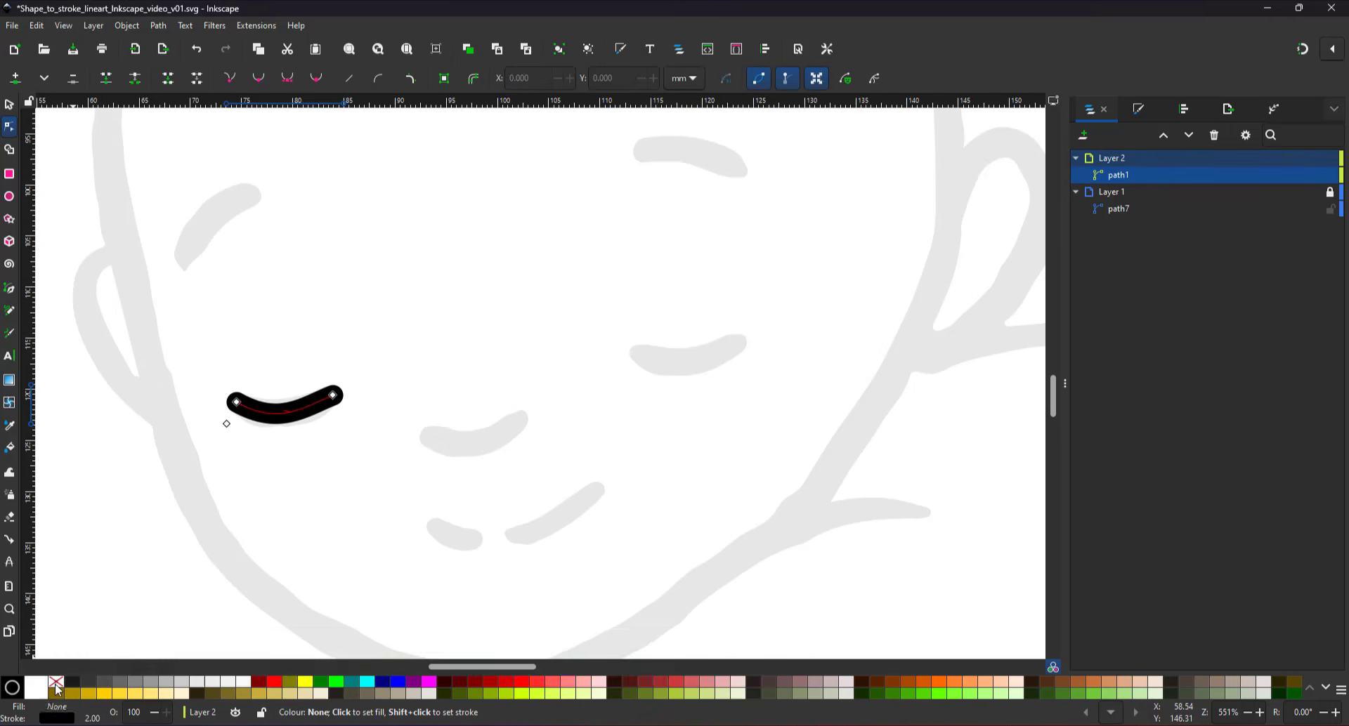
left_click(333, 396)
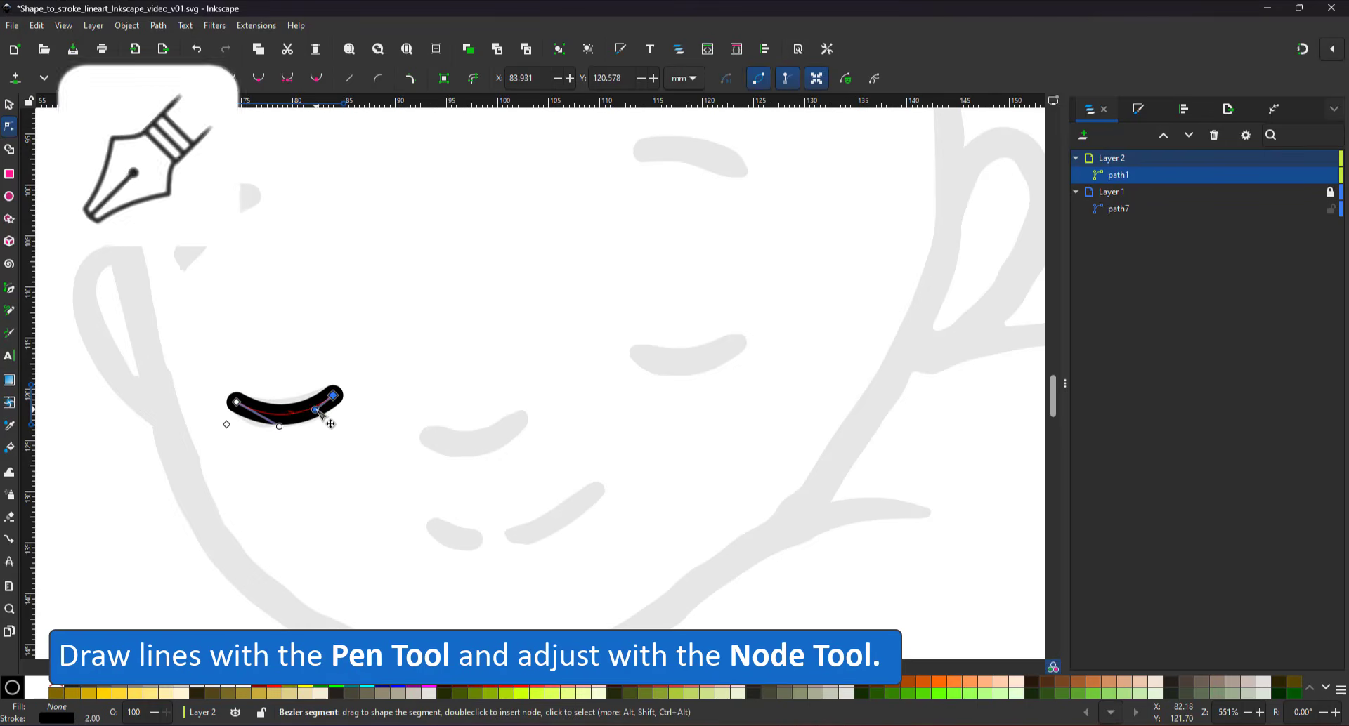
Trace the nose with a single curved Pen segment.
left_click(9, 288)
left_click(425, 437)
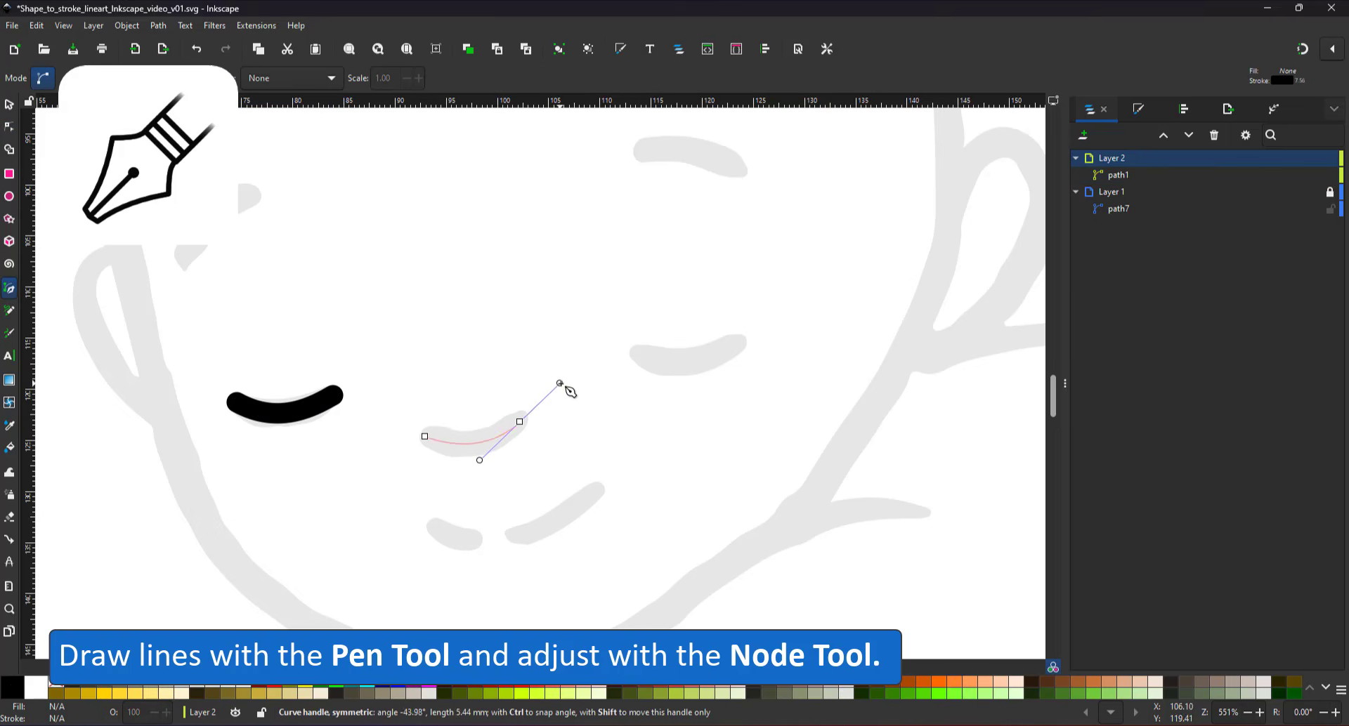
left_click_drag(559, 383, 555, 387)
key("Return")
key("n")
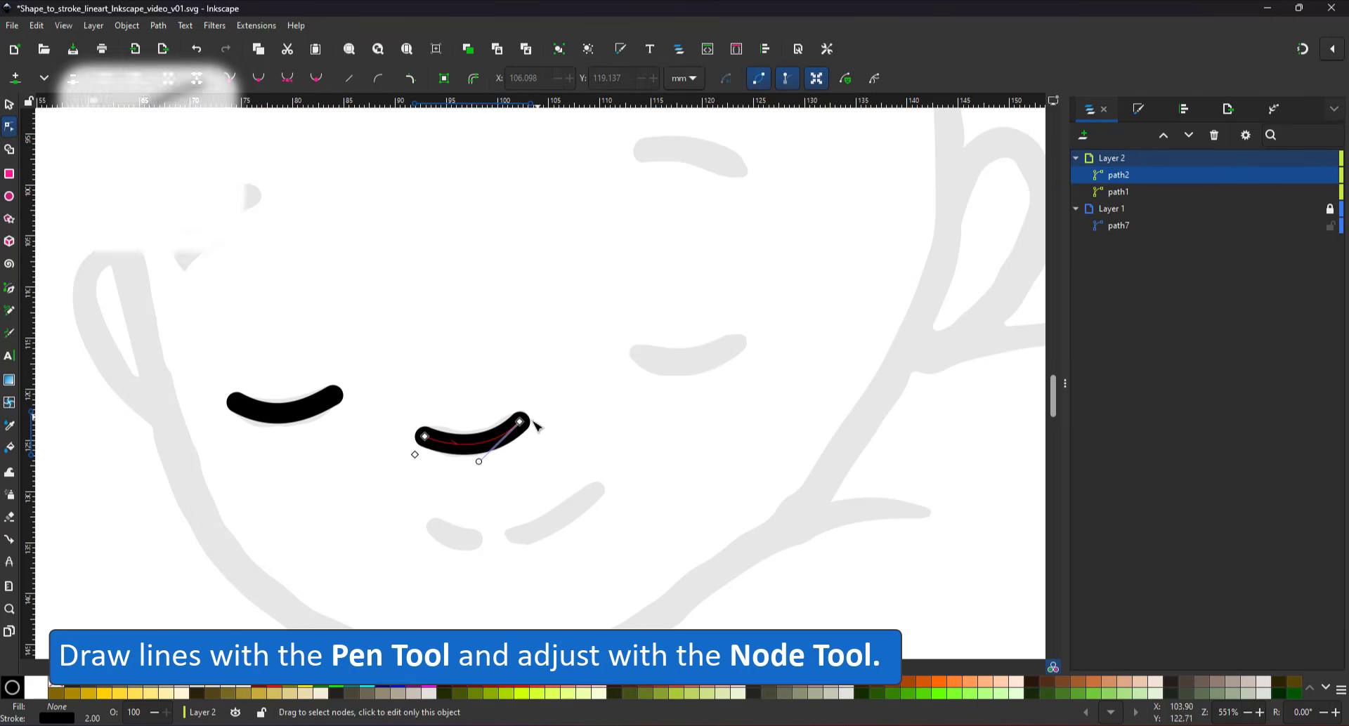
Duplicate the left-hand eye line for both eyebrows and the right-hand eye, flipping and adjusting the copies to match the grey outline.
key("s")
left_click(308, 413)
key("ctrl+d")
left_click_drag(308, 414, 282, 211)
key("ctrl+d")
left_click(730, 165)
key("ctrl+d")
key("h")
left_click(268, 237)
left_click_drag(250, 207, 255, 197)
Duplicate the right-hand eye line onto the mouth and edit its nodes to cover both mouth strokes.
left_click(662, 363)
key("ctrl+d")
left_click_drag(662, 363, 597, 491)
key("n")
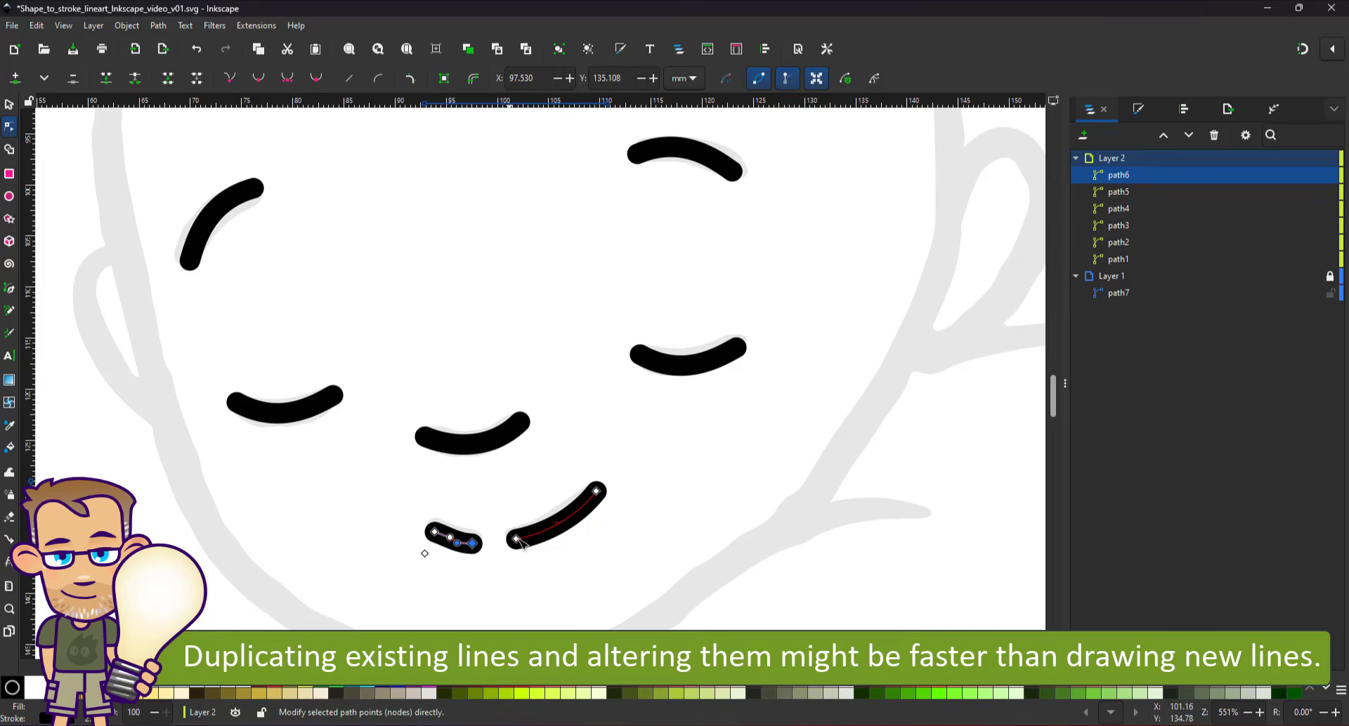
Draw the hair tuft as three separate V-shaped Pen paths with straight segments.
scroll(511, 505, "down", 5)
scroll(416, 295, "up", 5)
key("b")
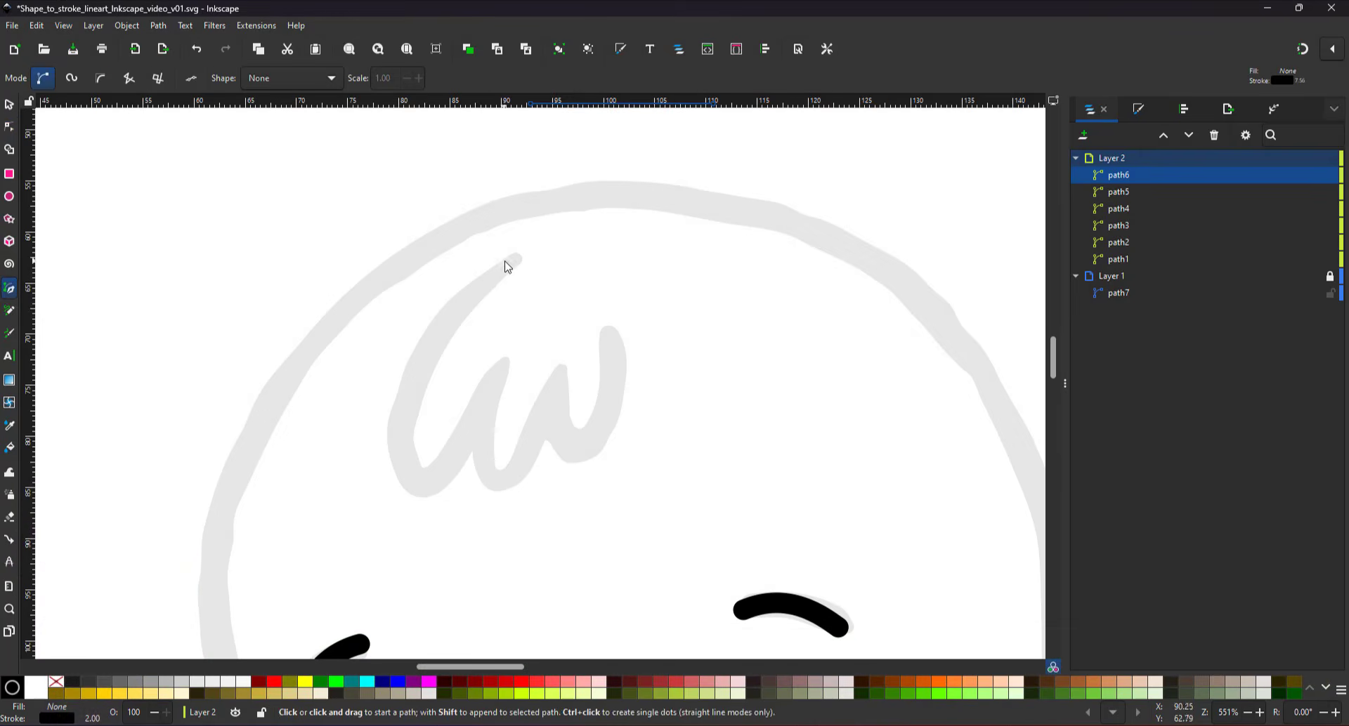
left_click(511, 254)
double_click(503, 364)
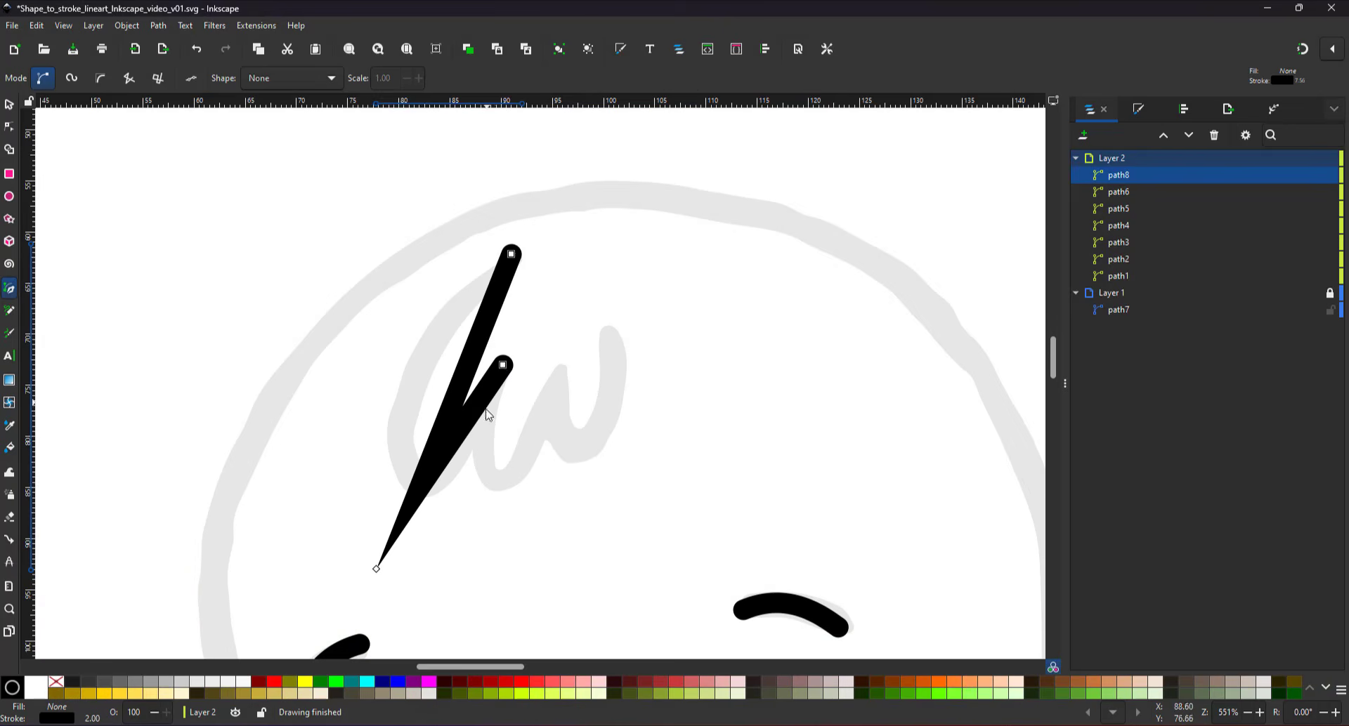
left_click(503, 366)
left_click(488, 517)
double_click(560, 366)
left_click(550, 378)
left_click(588, 477)
double_click(610, 334)
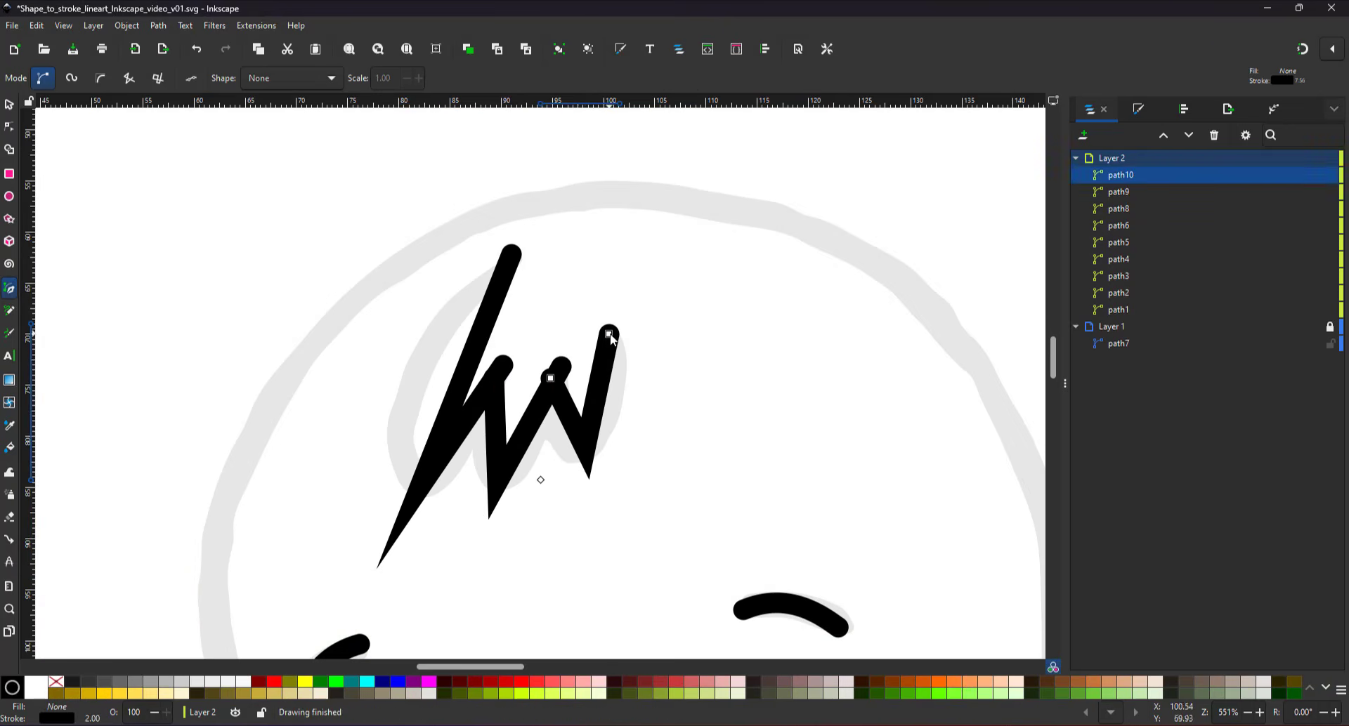
Curve the three hair paths with the Node tool so they follow the grey strands.
key("n")
left_click_drag(583, 421, 557, 437)
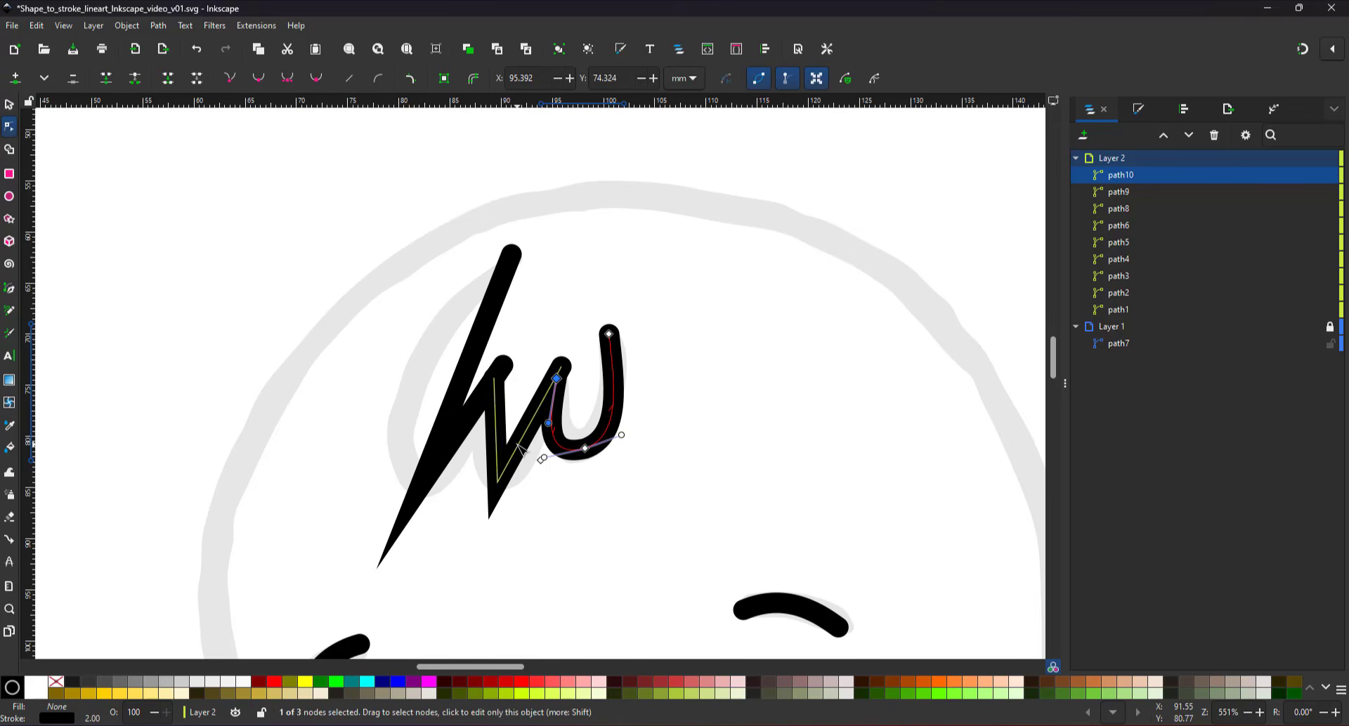
left_click(517, 459)
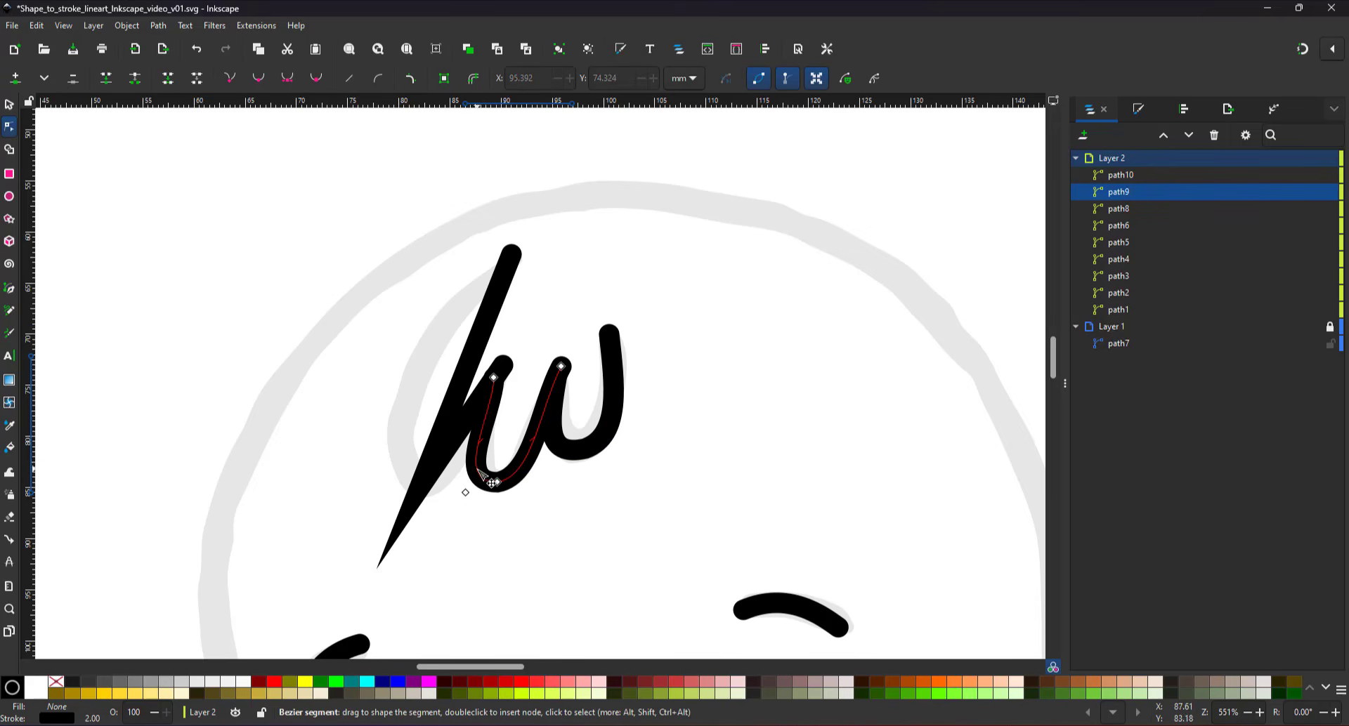
left_click(445, 430)
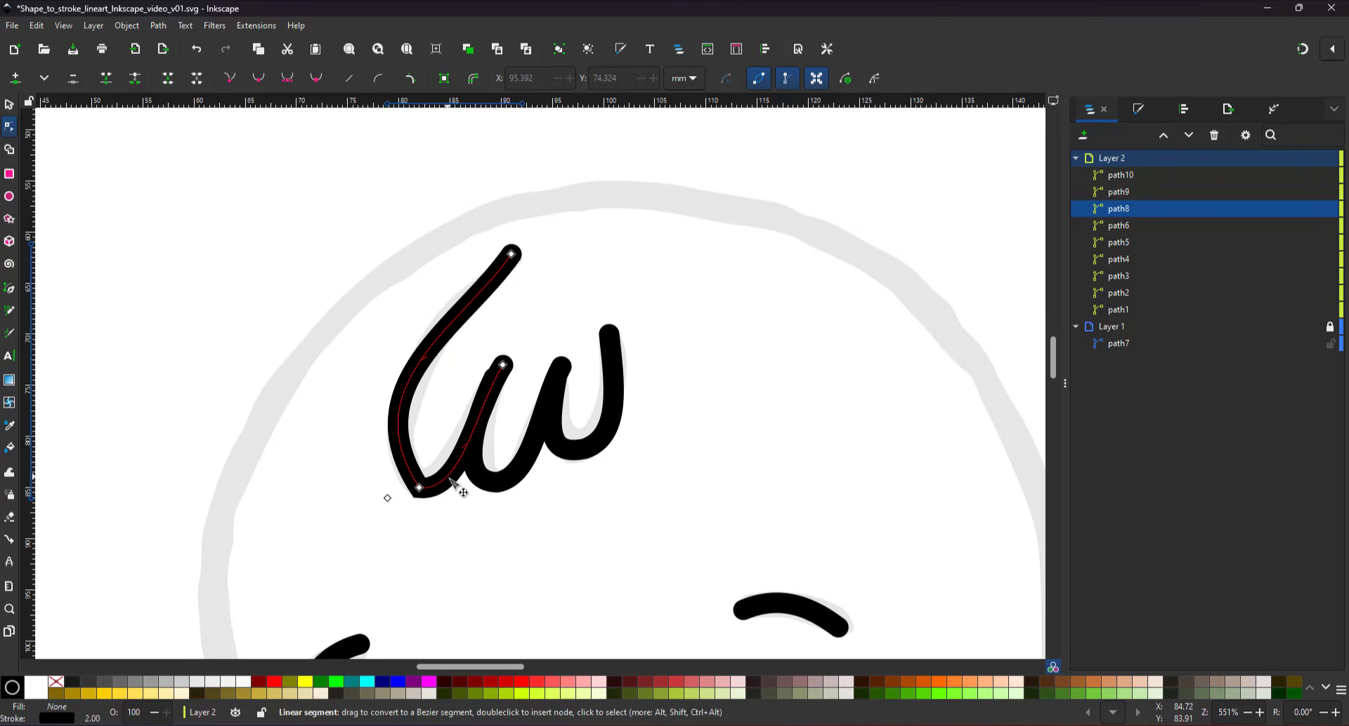
left_click_drag(449, 480, 454, 481)
left_click_drag(419, 487, 413, 478)
left_click_drag(343, 374, 357, 452)
left_click_drag(462, 330, 433, 304)
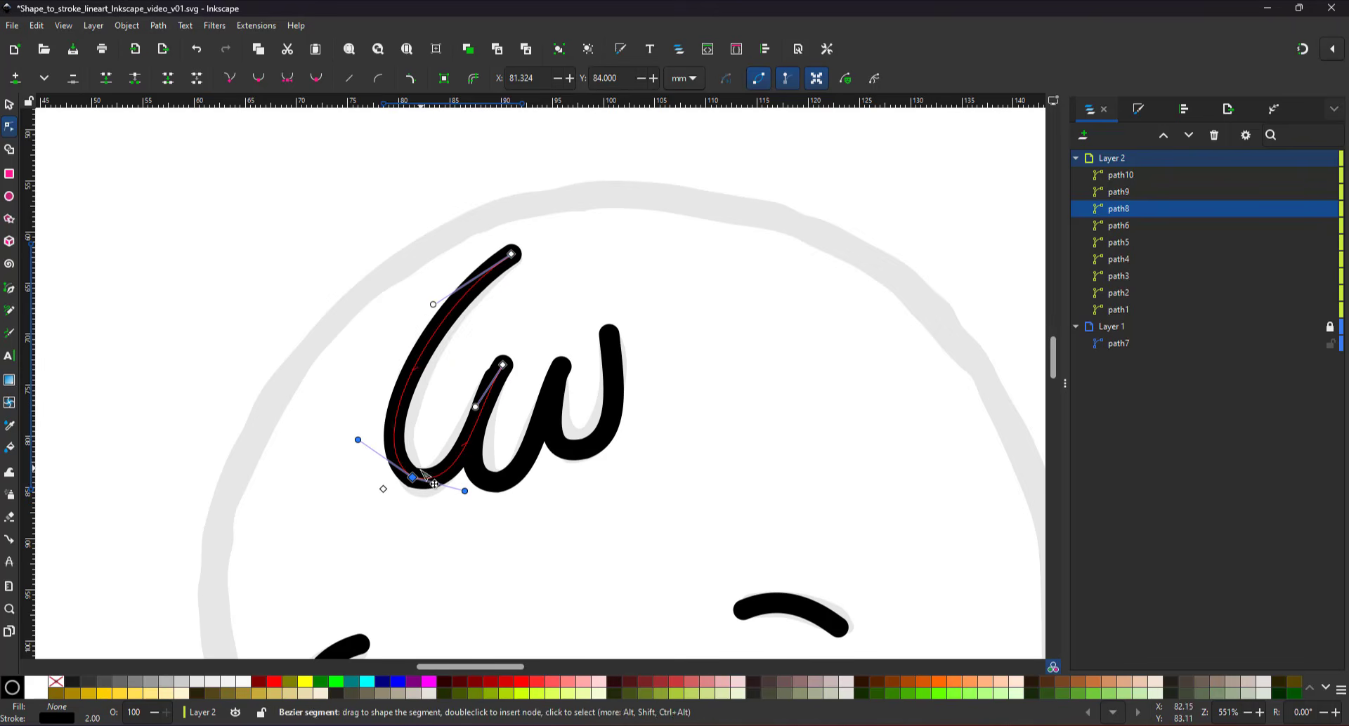
Draw the head outline as an open straight-segment Pen path running from the chin around the crown to the right-hand jaw.
scroll(504, 360, "down", 4)
scroll(499, 430, "up", 2)
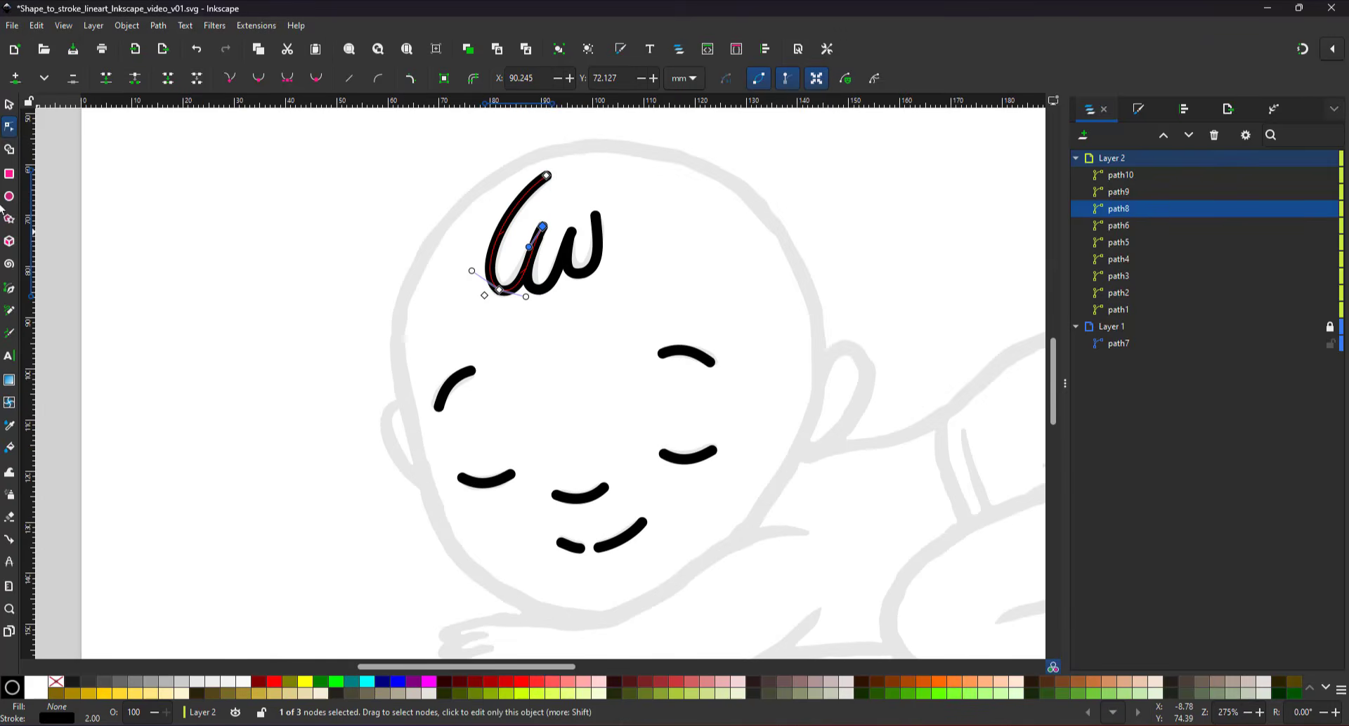
left_click(10, 288)
left_click(596, 619)
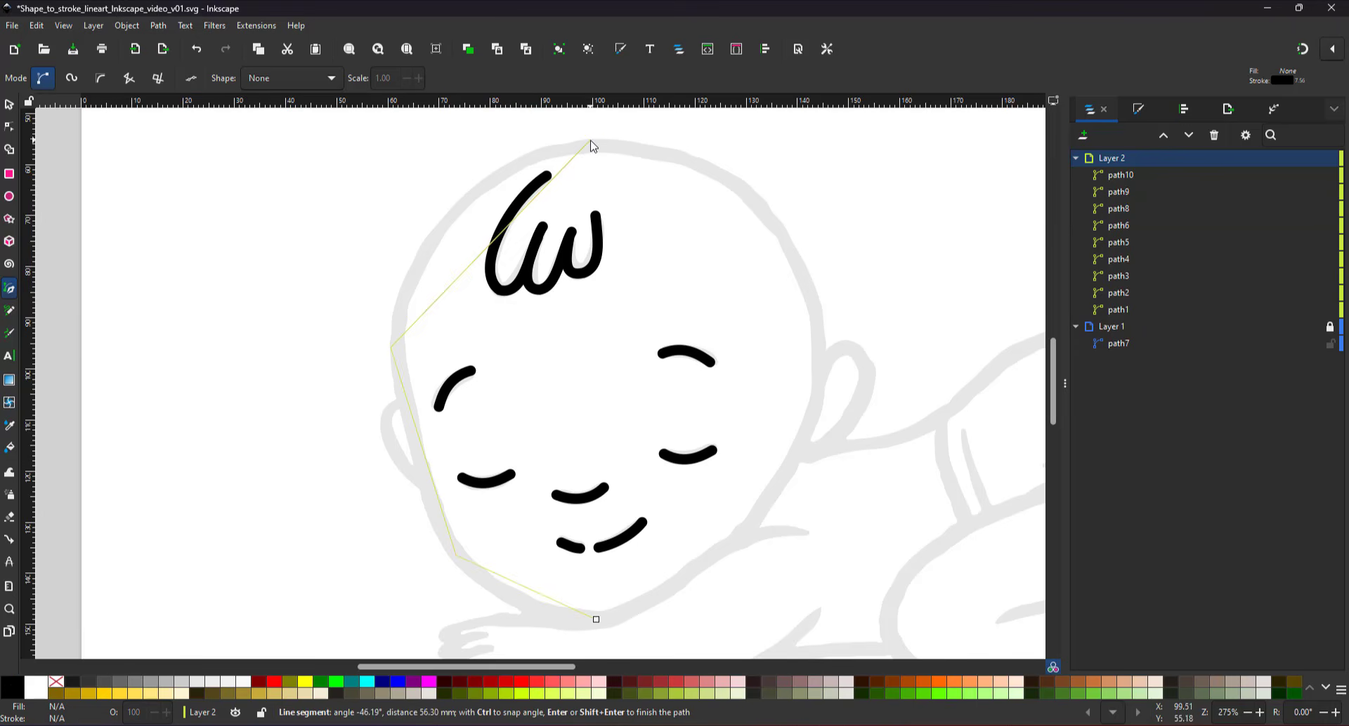
left_click(815, 389)
double_click(742, 540)
Select the head path's nodes and make them smooth.
key("n")
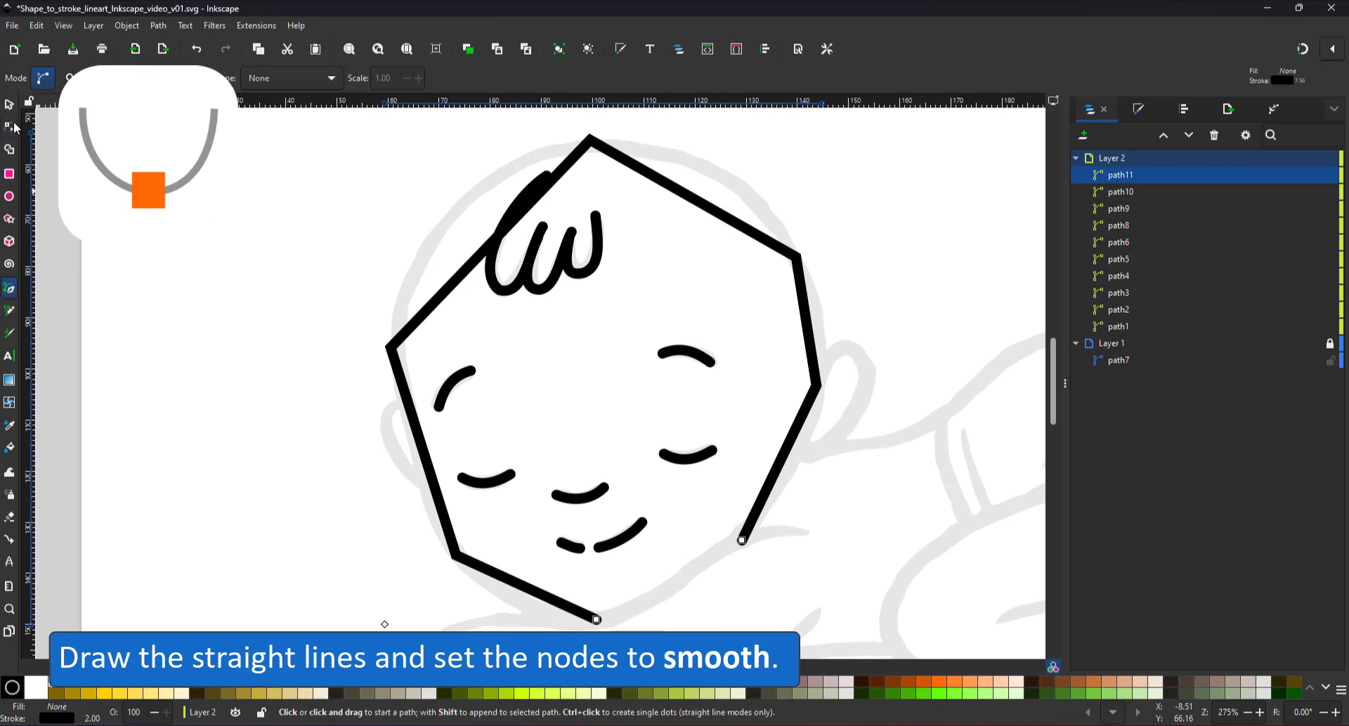
left_click_drag(285, 110, 867, 596)
key("shift+s")
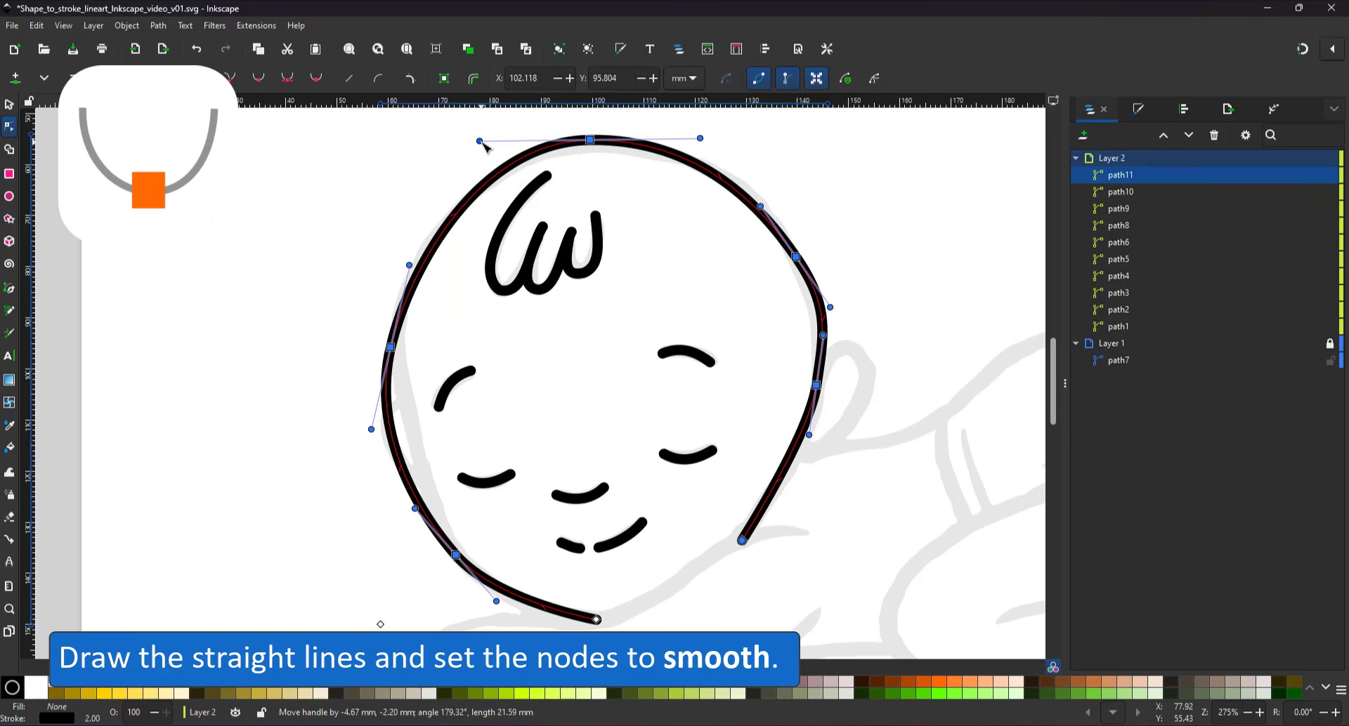
Adjust the head path's nodes and handles to follow the grey head outline.
left_click(590, 140)
left_click_drag(590, 141, 590, 147)
left_click_drag(374, 428, 397, 408)
left_click_drag(389, 348, 397, 336)
left_click_drag(455, 554, 458, 555)
left_click_drag(815, 385, 806, 420)
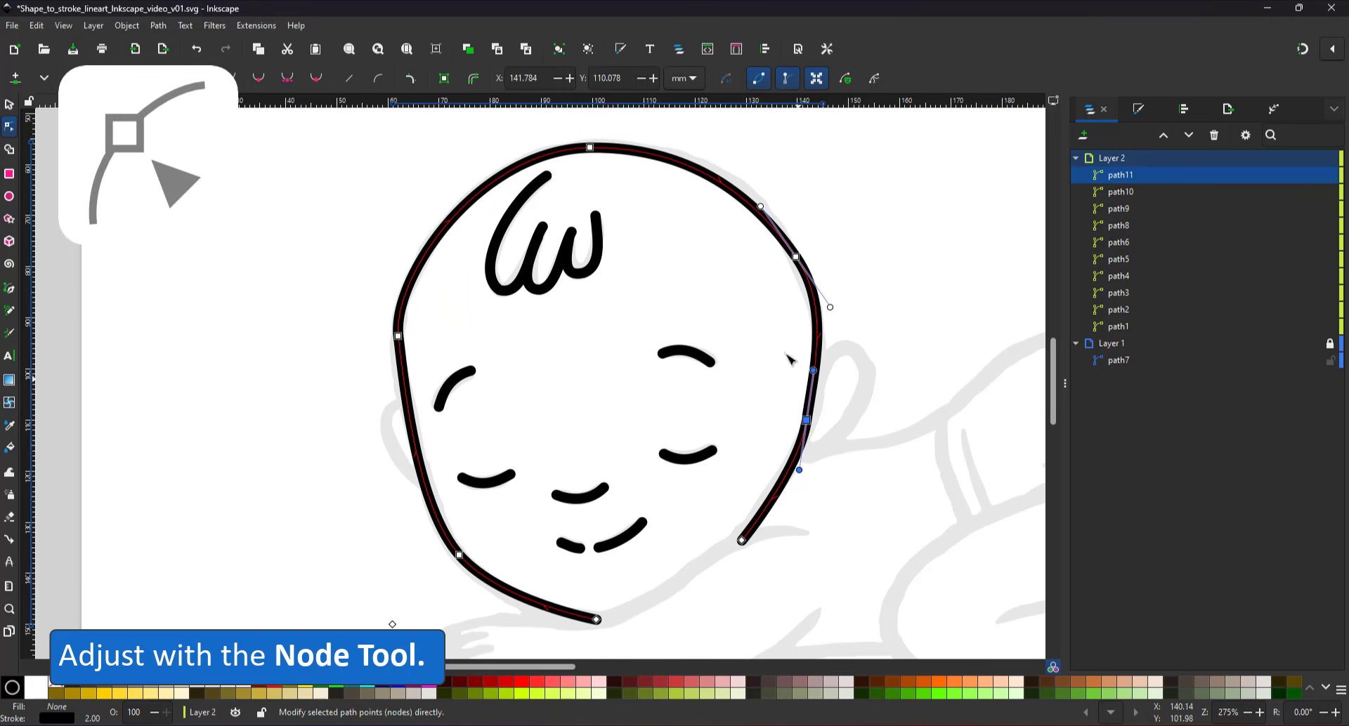
left_click_drag(795, 257, 787, 243)
Trace the left-hand ear with a two-node Pen path and bend it outward to match the grey ear.
left_click(9, 288)
left_click(405, 411)
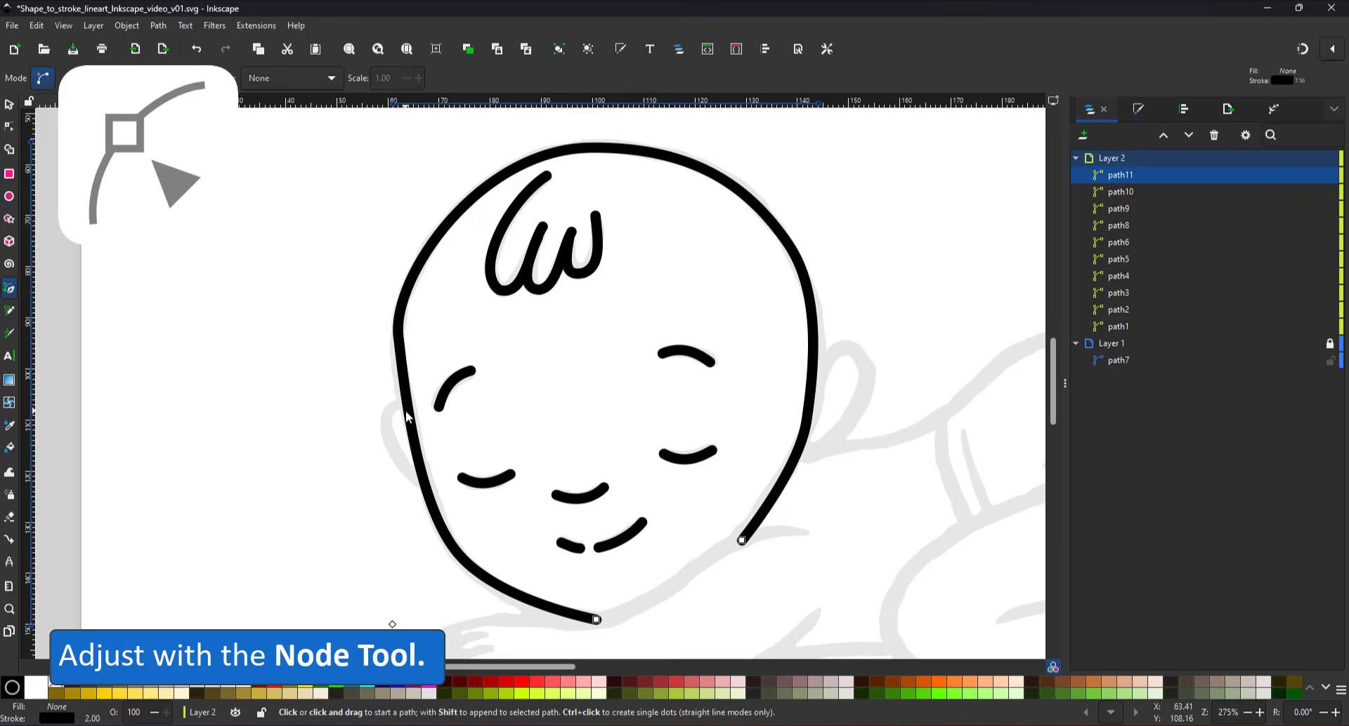
double_click(423, 484)
key("n")
left_click_drag(413, 446, 390, 426)
left_click(423, 484)
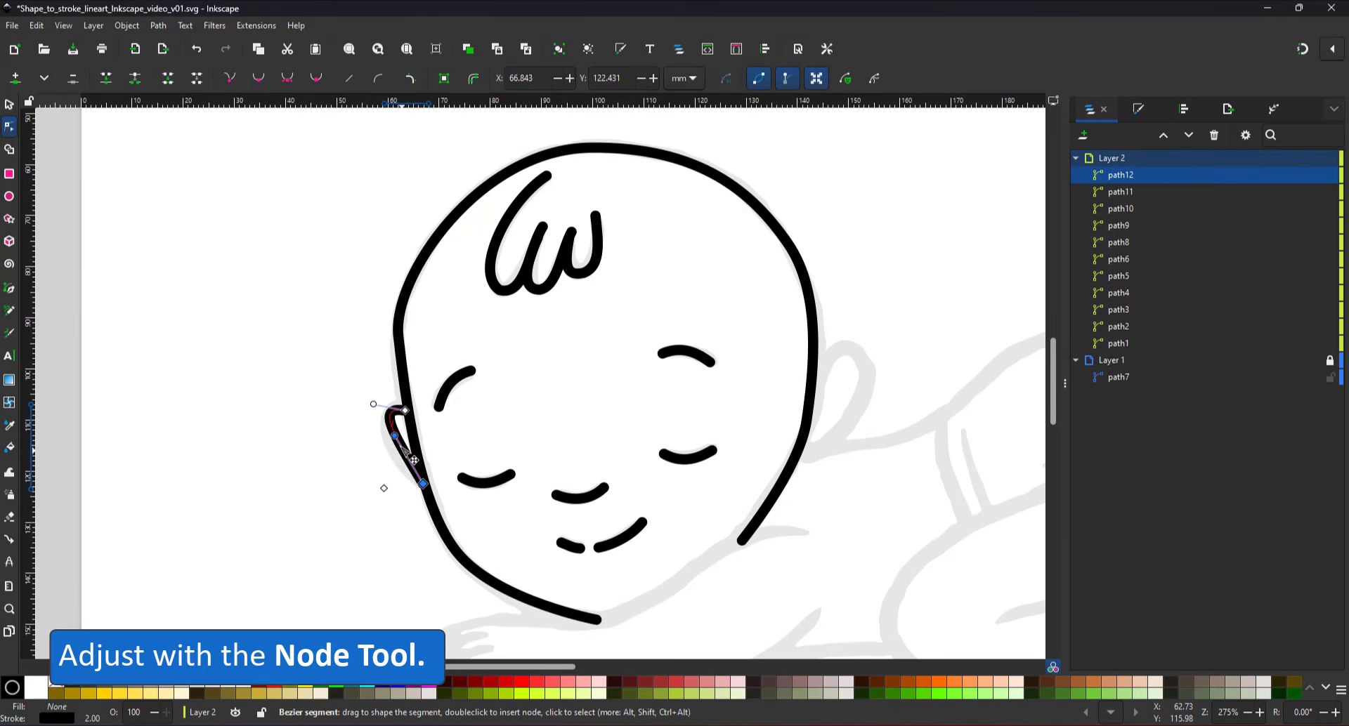
Place a mirrored copy of the left-hand ear on the right-hand ear and reshape it with the Node tool.
left_click(9, 105)
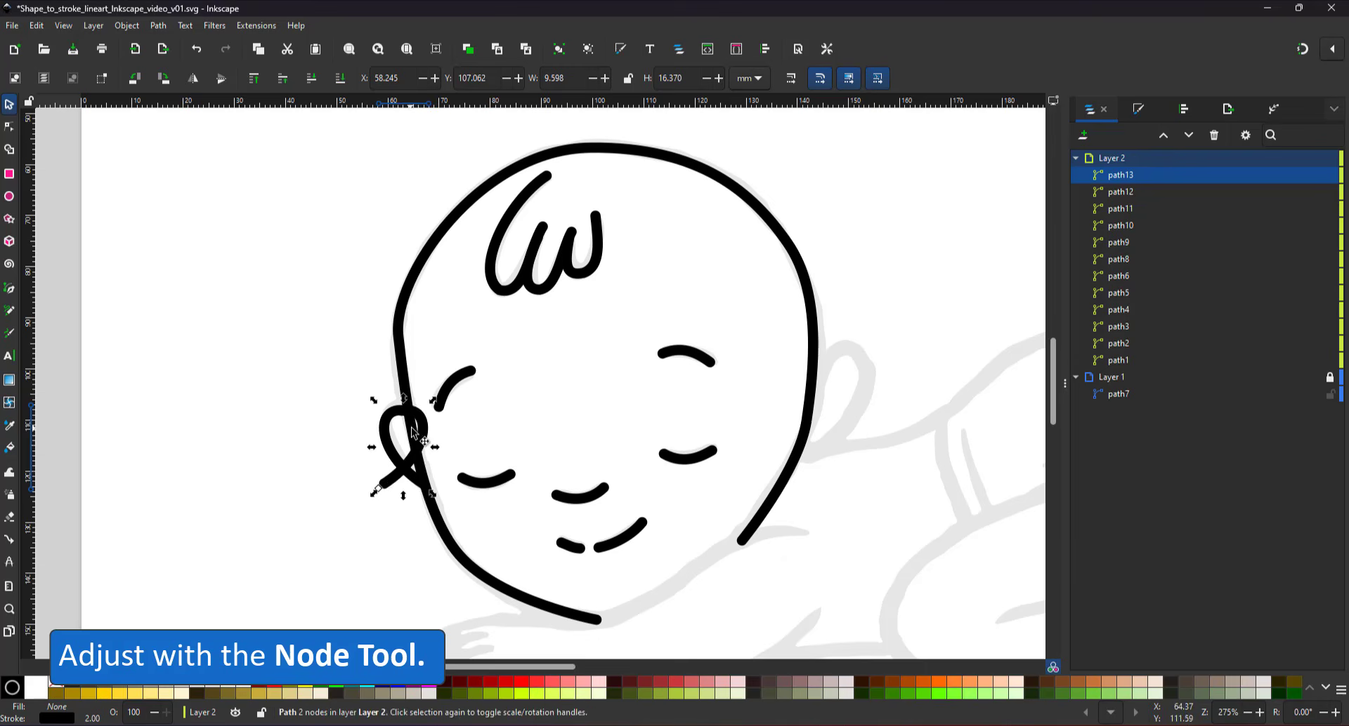
left_click_drag(414, 433, 846, 382)
key("n")
left_click_drag(805, 431, 817, 447)
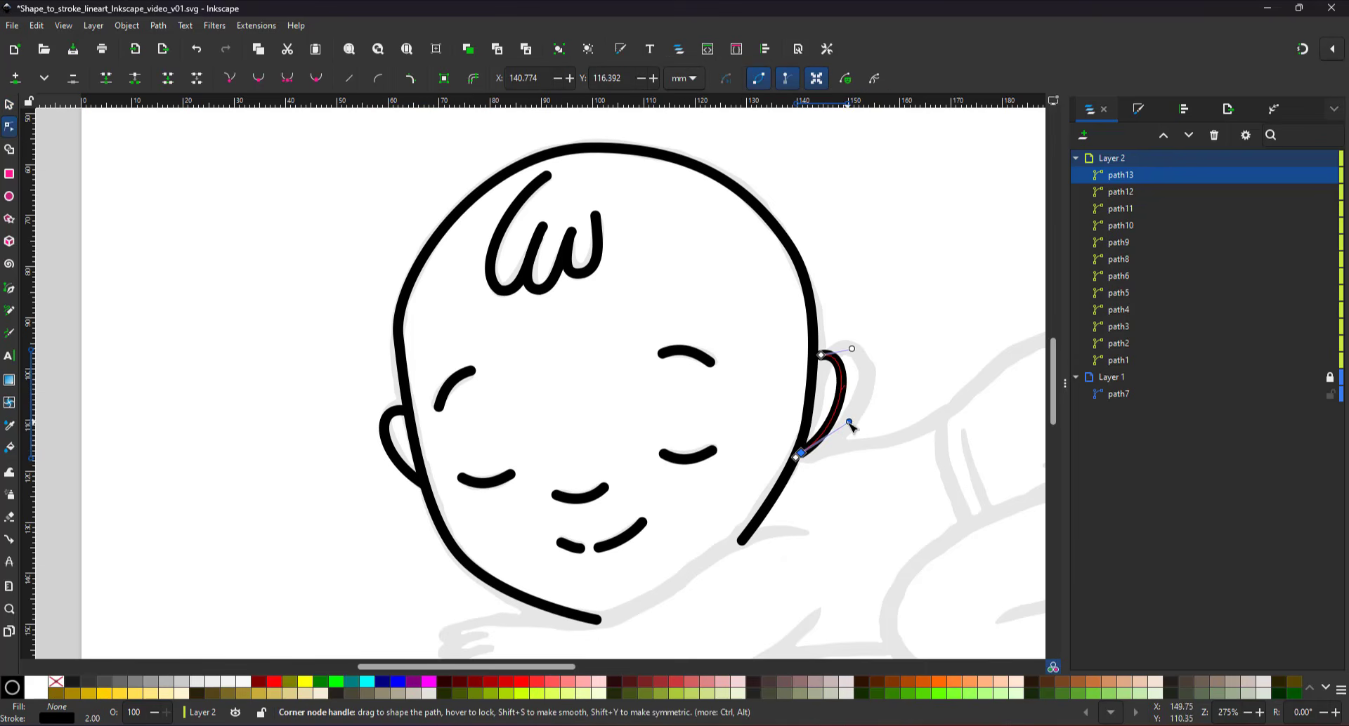
left_click_drag(852, 350, 864, 319)
left_click_drag(758, 546, 689, 339)
key("p")
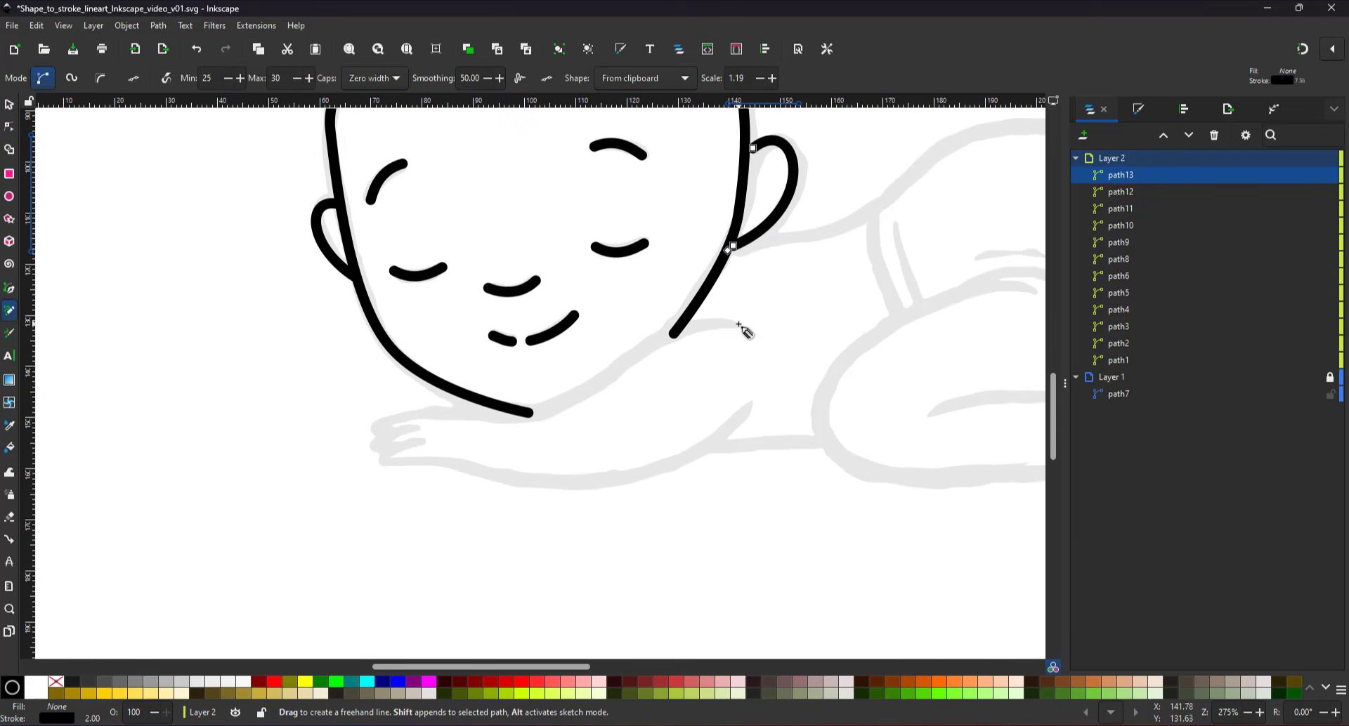
left_click(738, 324)
left_click(627, 365)
key("ctrl+z")
Draw the arm's upper edge and the first finger line as two straight-segment Pen paths.
key("b")
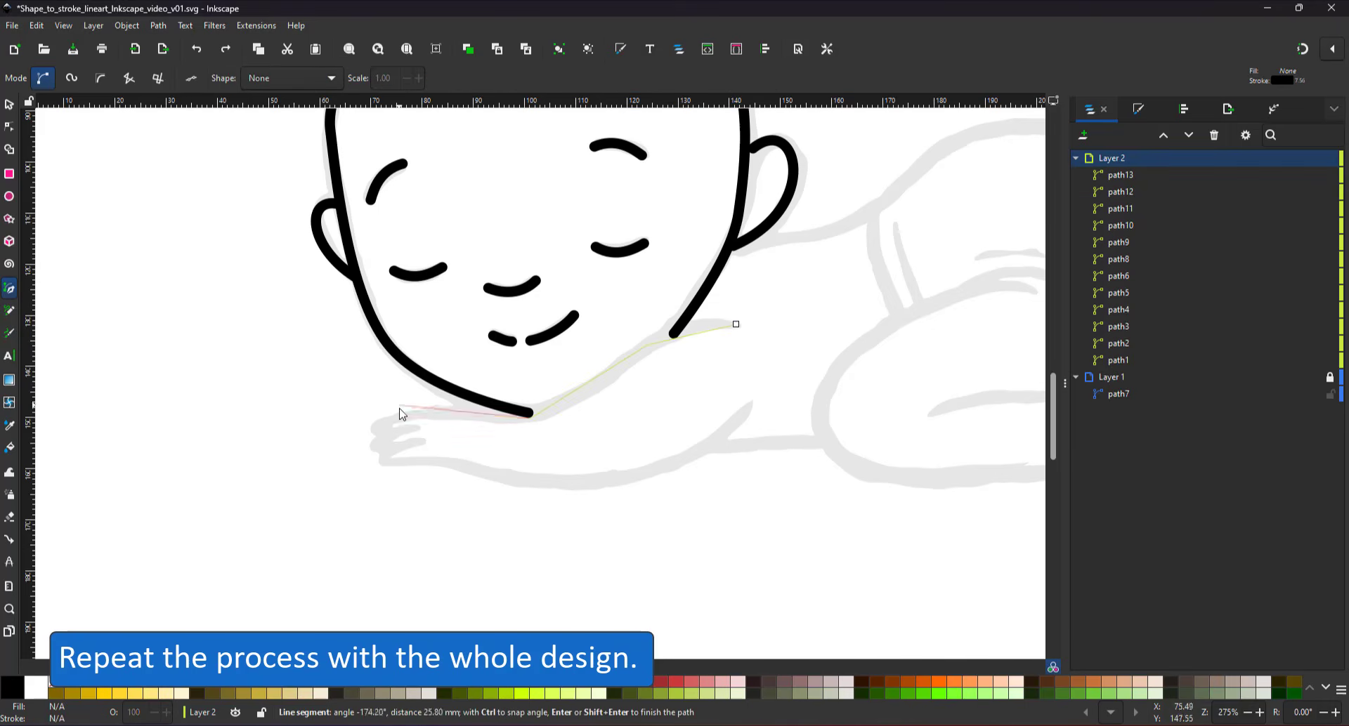
left_click(414, 411)
left_click(369, 423)
double_click(376, 434)
scroll(418, 440, "up", 3)
left_click(414, 402)
left_click(292, 435)
double_click(309, 468)
Draw the second finger line and the arm's underside as one straight-segment Pen path ending at the elbow crease.
left_click(430, 441)
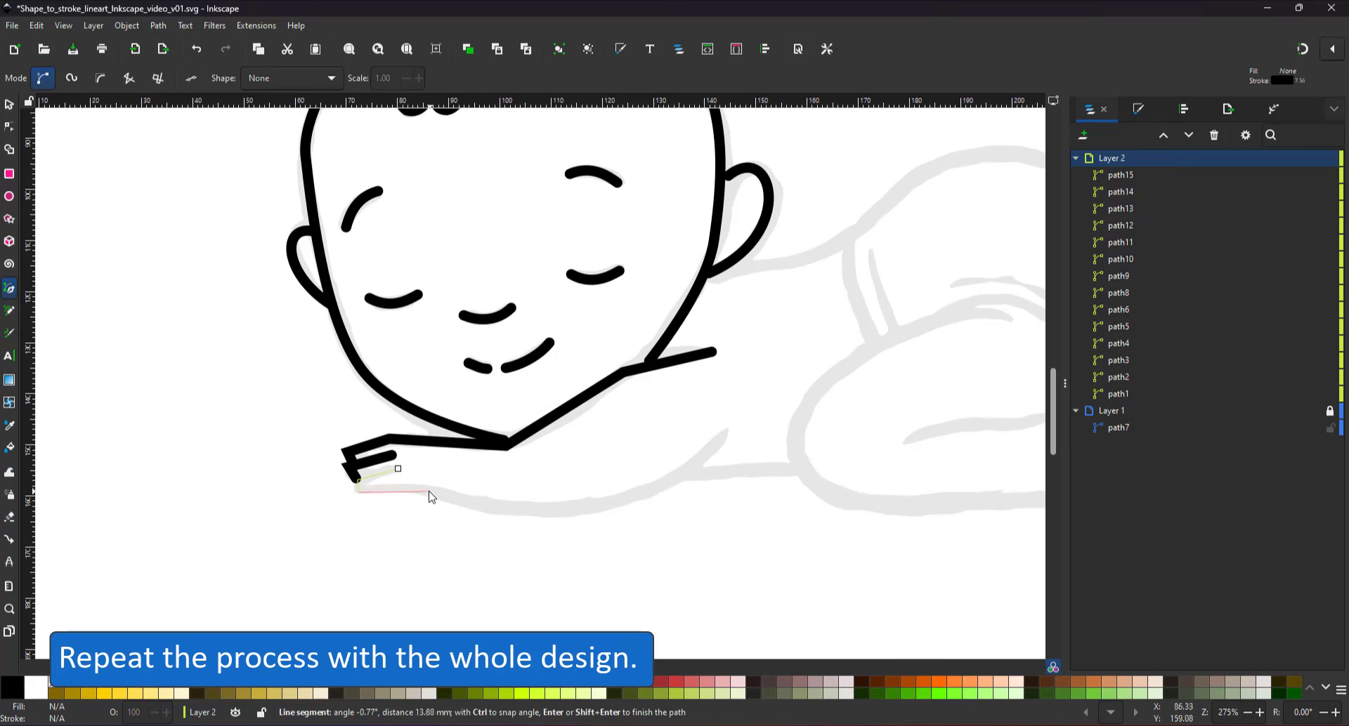
left_click(427, 490)
left_click(569, 512)
double_click(726, 430)
Select the three arm and hand paths and make the nodes along the arm smooth.
key("n")
left_click(365, 463, "shift")
left_click_drag(377, 338, 665, 568)
left_click(259, 78)
Reposition the upper arm node near the neck and round the uppermost fingertip by adjusting its segment and nodes.
scroll(588, 418, "up", 2)
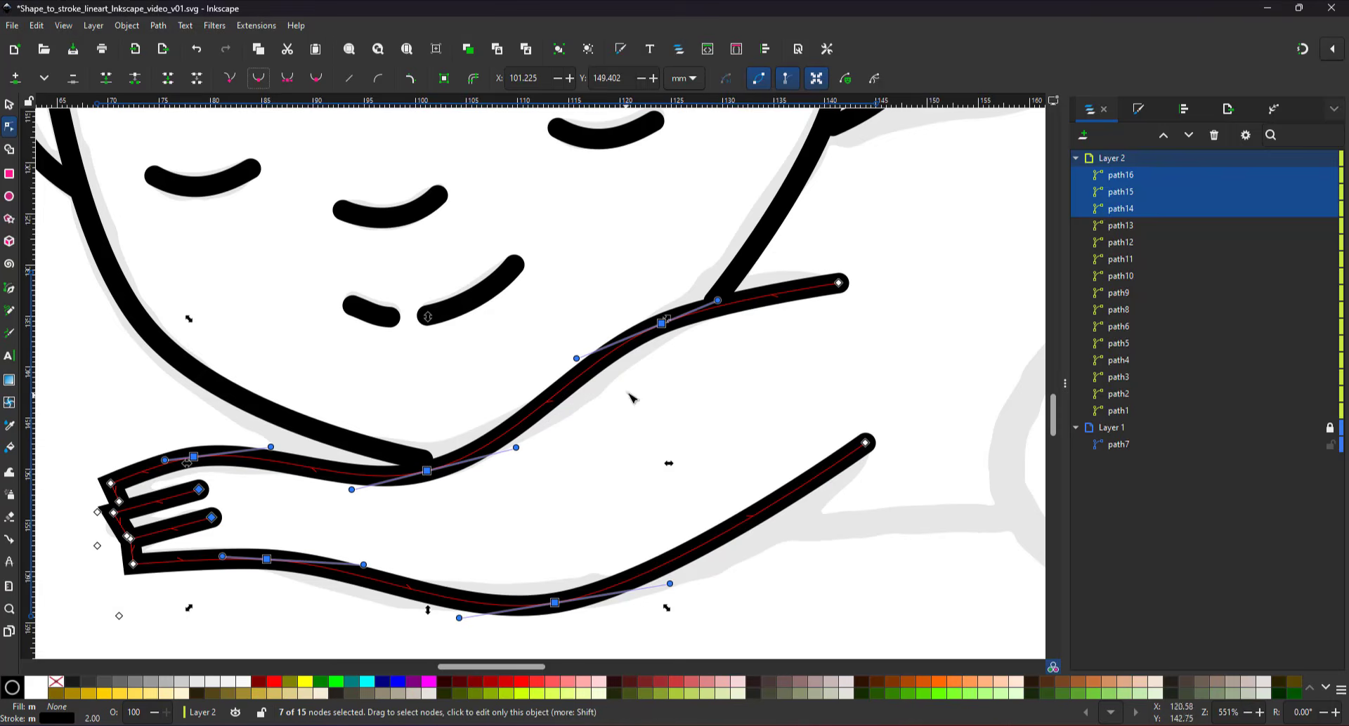
left_click_drag(661, 323, 693, 310)
scroll(317, 423, "up", 2)
left_click_drag(333, 397, 314, 394)
left_click_drag(325, 379, 365, 365)
left_click_drag(342, 416, 373, 413)
left_click(366, 365, "shift")
left_click_drag(373, 413, 362, 415)
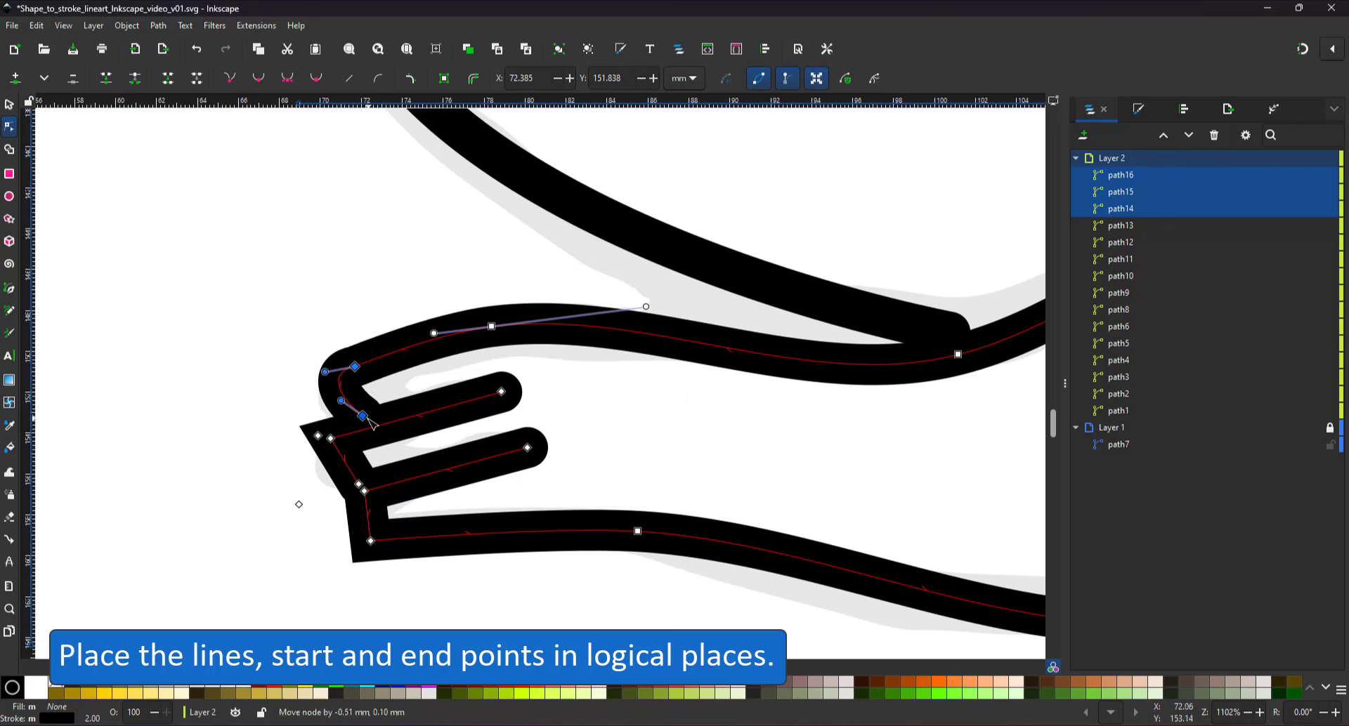
Round the middle fingertip by bending its segment and move its corner node inward to meet the uppermost fingertip.
left_click_drag(344, 460, 322, 464)
left_click_drag(331, 438, 349, 430)
left_click_drag(350, 430, 365, 425)
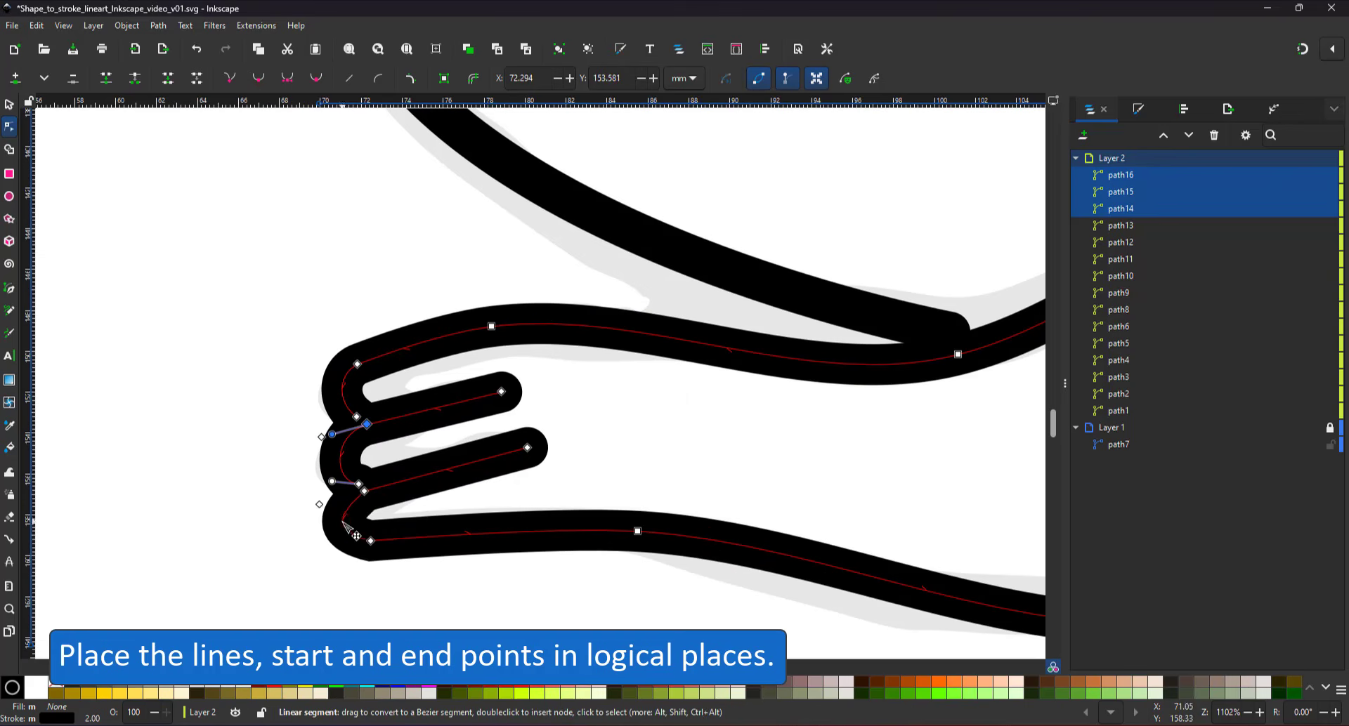
Round the lowest fingertip by bending its segment and repositioning the node and handle at its underside.
left_click_drag(343, 522, 339, 524)
left_click_drag(370, 541, 392, 544)
left_click_drag(360, 545, 342, 550)
Curve the lower finger line and shift both finger lines' end nodes to follow the gaps between the fingers.
left_click_drag(449, 468, 443, 455)
left_click_drag(527, 447, 524, 441)
left_click(431, 409)
left_click_drag(366, 425, 364, 418)
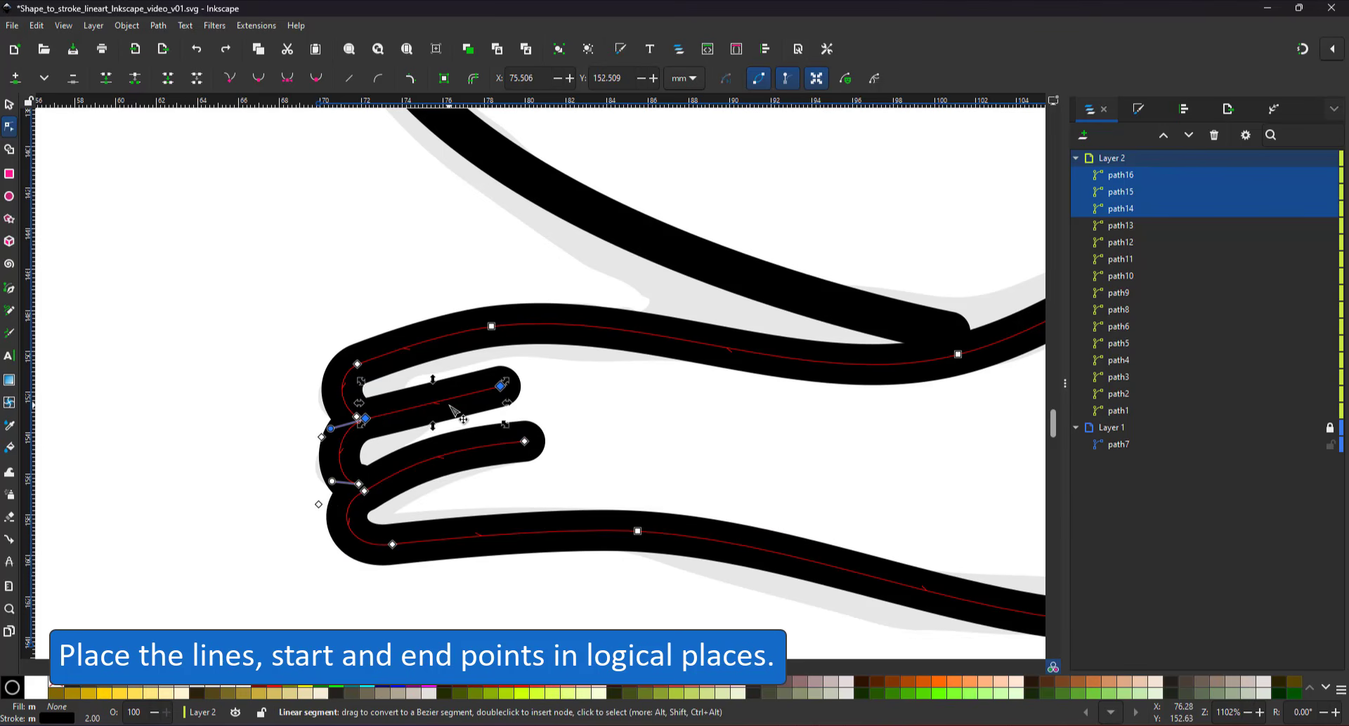
left_click_drag(453, 389, 450, 387)
Move the elbow-crease end node and adjust the segment and handle to curve the arm's underside along the outline.
scroll(598, 444, "down", 5)
scroll(698, 428, "up", 2)
left_click_drag(561, 409, 566, 414)
left_click_drag(486, 477, 509, 473)
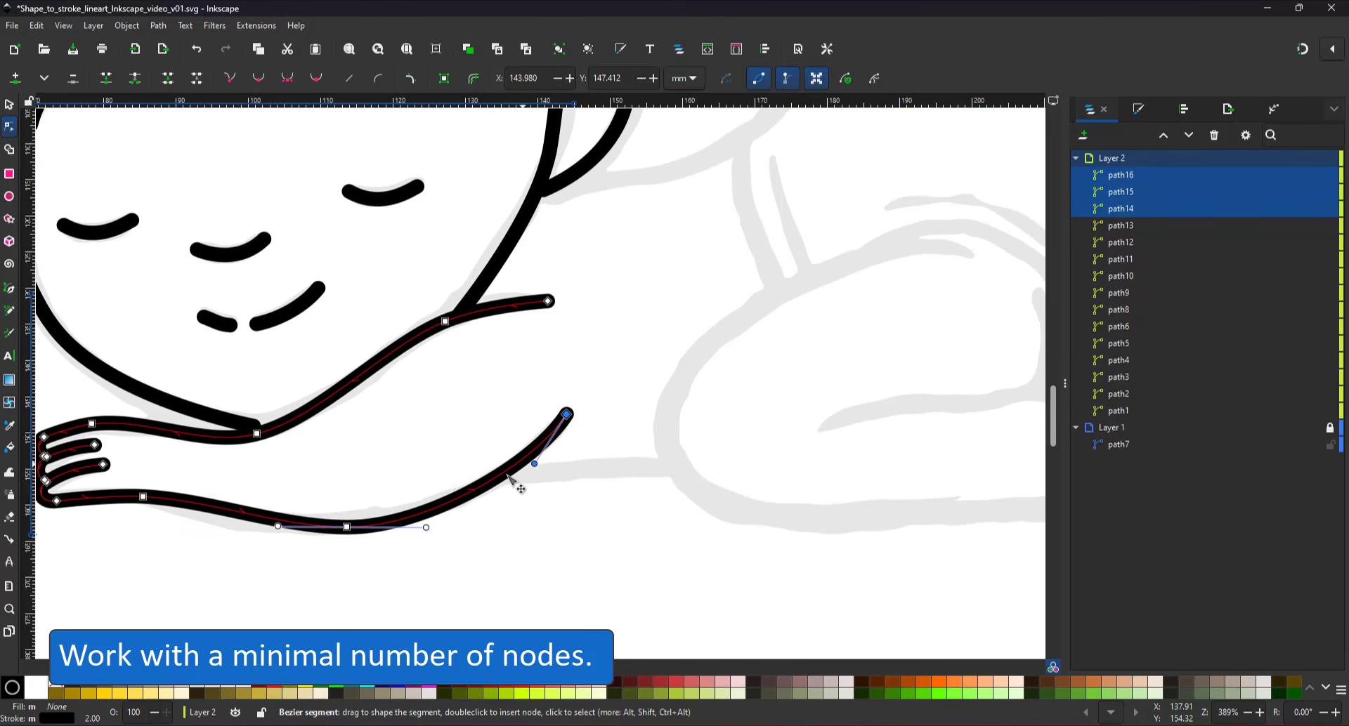
left_click_drag(280, 529, 237, 533)
Draw a Pen line for the belly from the arm's underside to the knee and bend it slightly upward.
left_click(9, 288)
left_click(504, 473)
double_click(676, 467)
left_click(9, 126)
left_click_drag(615, 471, 617, 462)
Draw the back and bottom as one straight-segment Pen path from the neck behind the ear to the heel.
left_click_drag(676, 391, 398, 514)
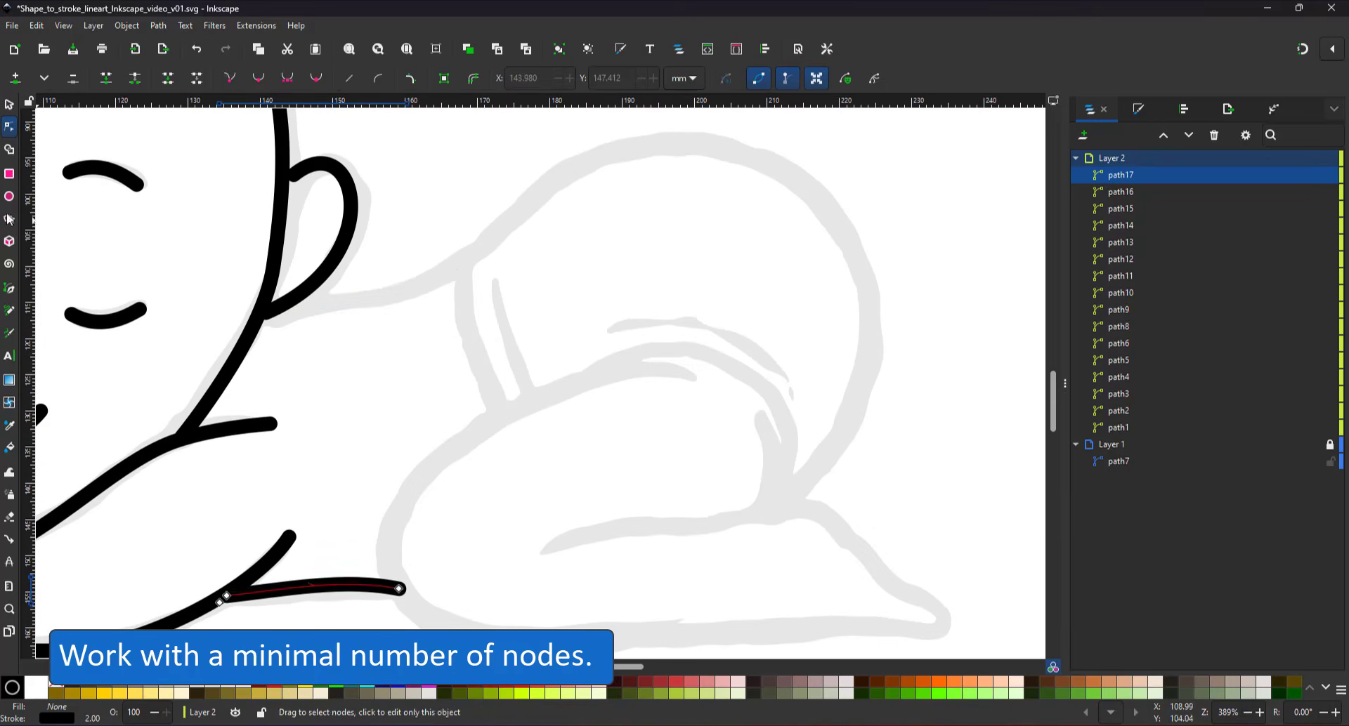
left_click(9, 288)
left_click(279, 309)
left_click(464, 262)
left_click(730, 144)
left_click(866, 371)
double_click(779, 513)
Bend the segments and adjust the handles of the back path to follow the rounded back and bottom.
left_click(9, 127)
left_click_drag(374, 285, 380, 298)
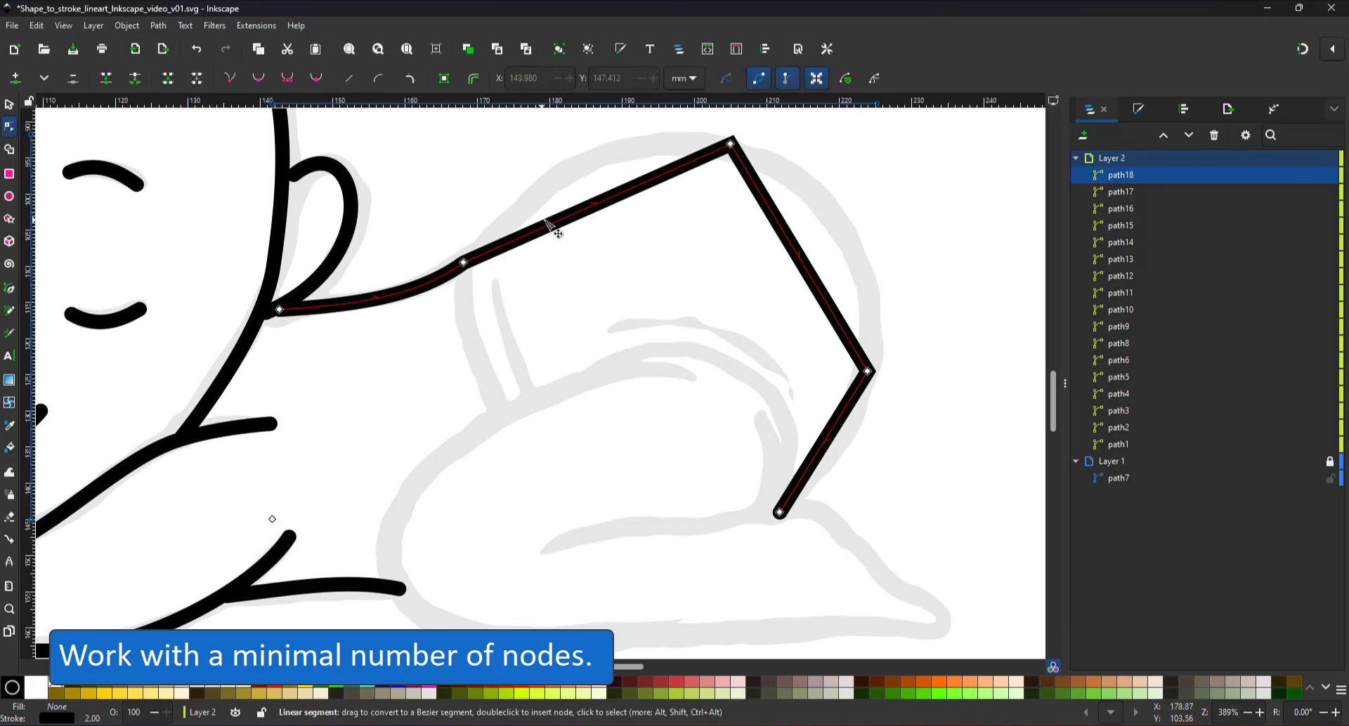
left_click_drag(594, 204, 579, 161)
left_click_drag(789, 244, 850, 231)
left_click(867, 371)
left_click_drag(871, 287, 884, 325)
left_click_drag(834, 424, 831, 442)
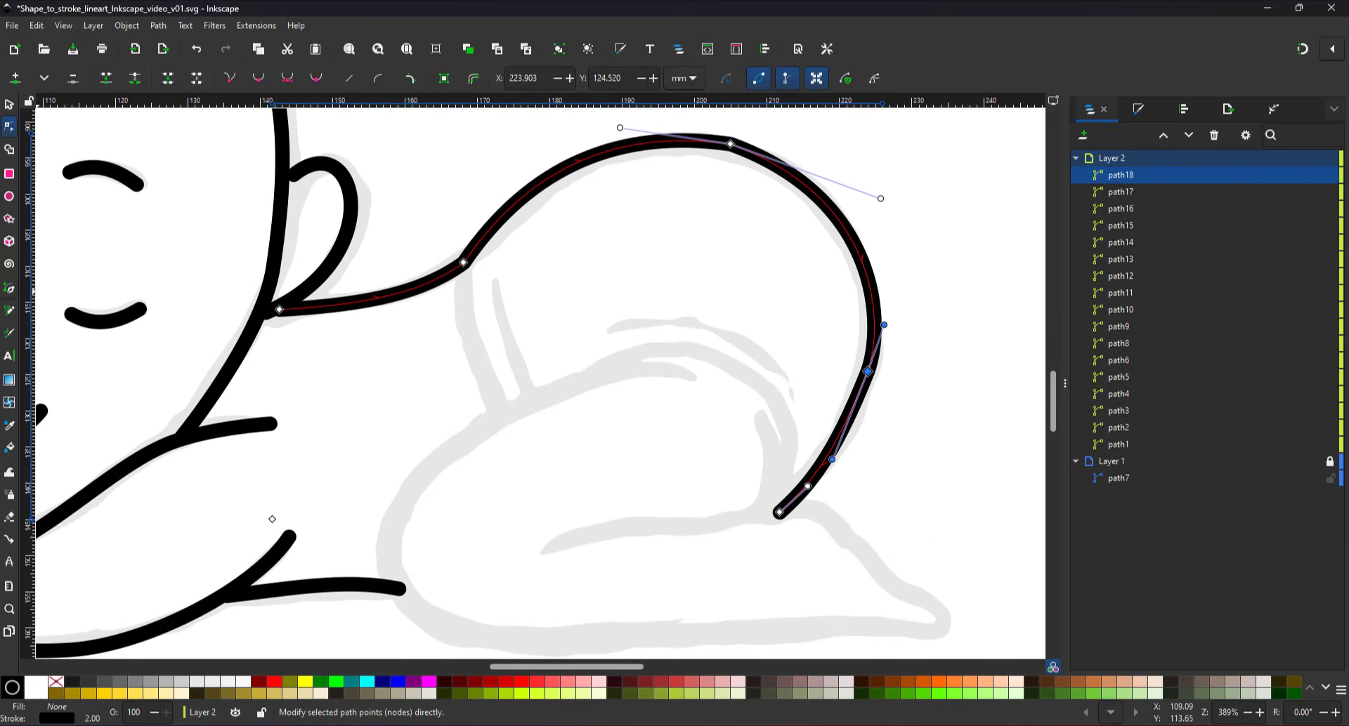
Draw a straight-segment Pen path from the inner leg fold around the back of the thigh to its upper crease.
key("b")
scroll(272, 519, "down", 1)
left_click(535, 527)
left_click(761, 492)
key("Return")
key("n")
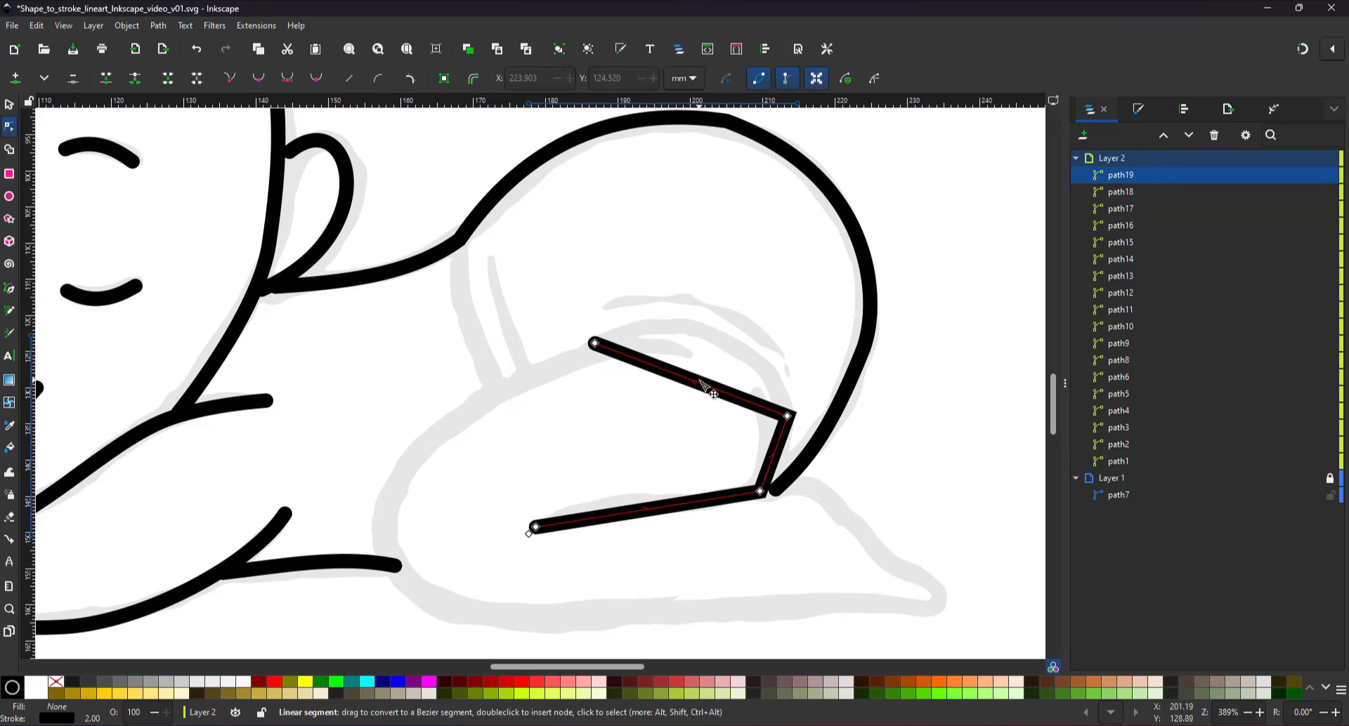
Curve the upper thigh crease, make its rear node symmetric, and adjust the handles to follow the outline.
left_click_drag(704, 385, 712, 333)
left_click_drag(774, 455, 787, 465)
left_click(787, 416)
key("shift+y")
left_click_drag(666, 310, 695, 284)
left_click_drag(788, 467, 800, 456)
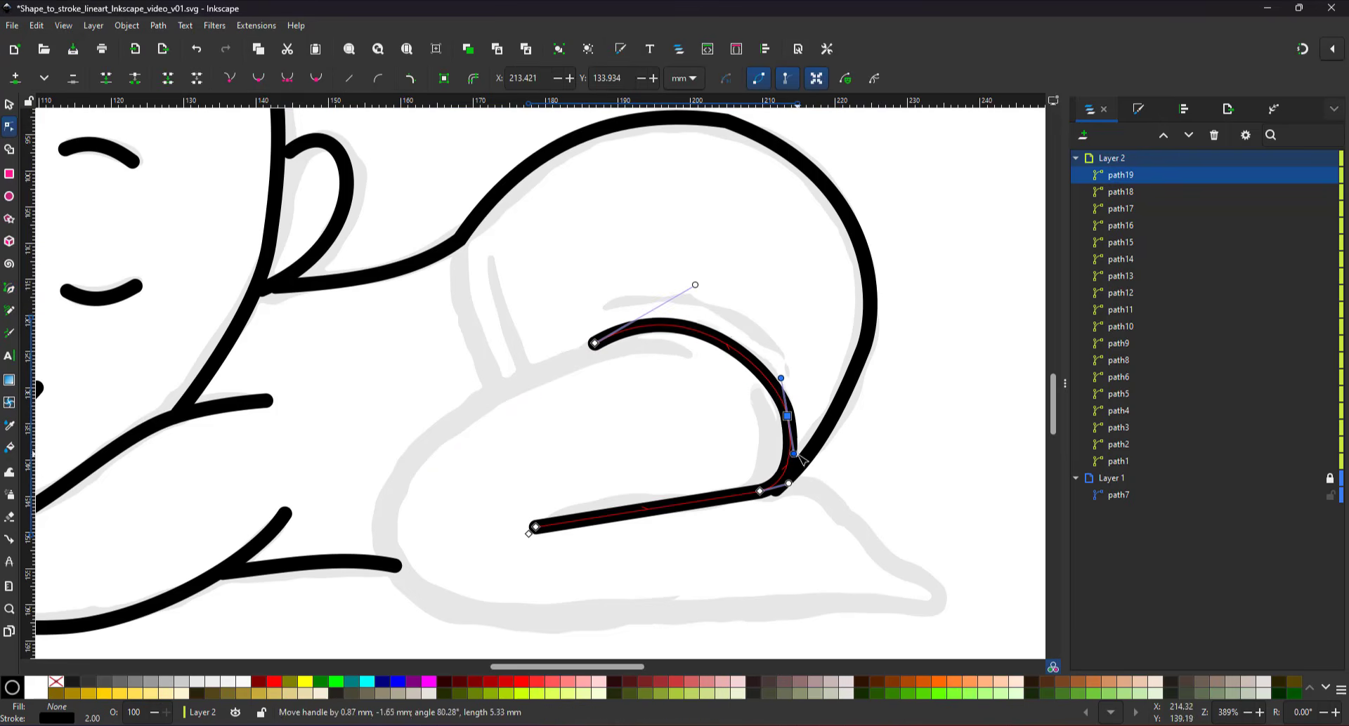
Bend the inner leg fold segment and smooth the node near the heel.
left_click_drag(616, 516, 609, 505)
left_click(760, 490)
key("shift+s")
left_click_drag(788, 484, 784, 480)
Draw two straight Pen lines for the diaper's waistband between the back and the thigh.
left_click(9, 288)
left_click(450, 243)
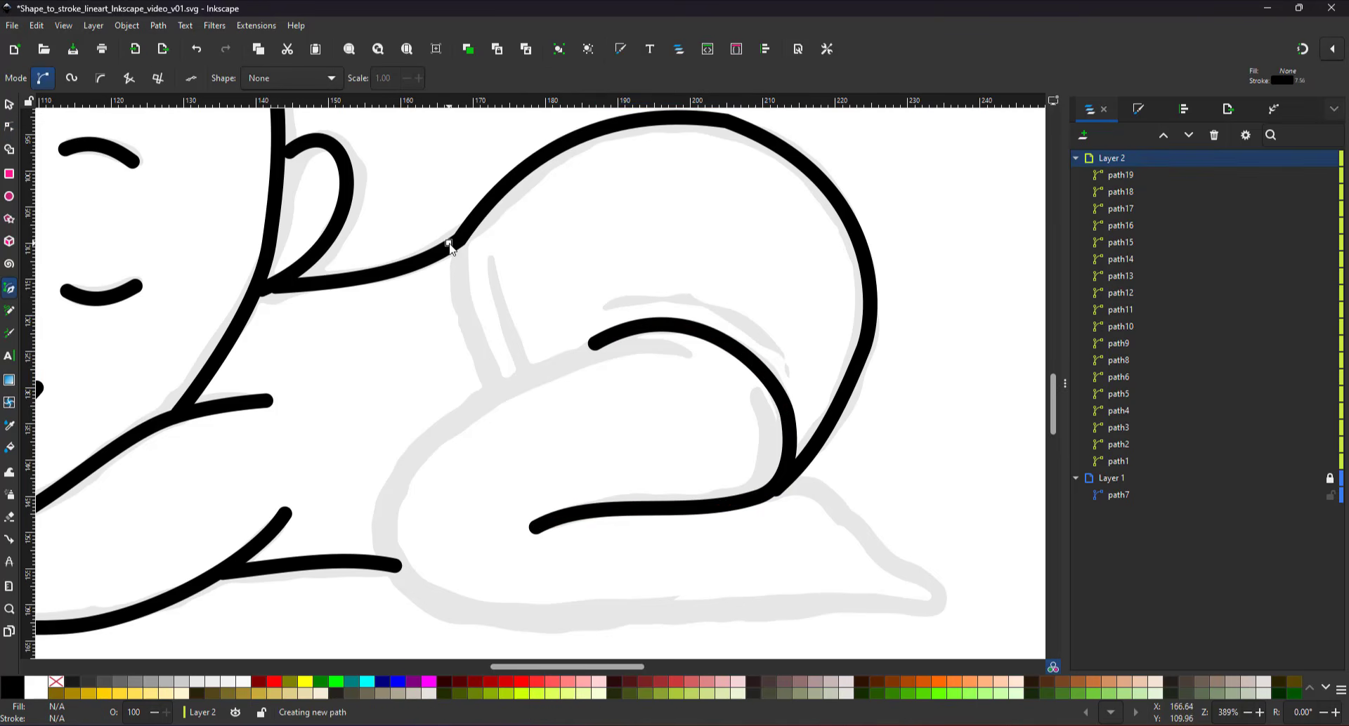
double_click(498, 392)
left_click(489, 258)
double_click(527, 379)
Draw a curved hem line above the thigh crease and bend both waistband lines to follow the outline.
left_click(612, 298)
double_click(792, 371)
key("n")
left_click_drag(713, 339, 714, 300)
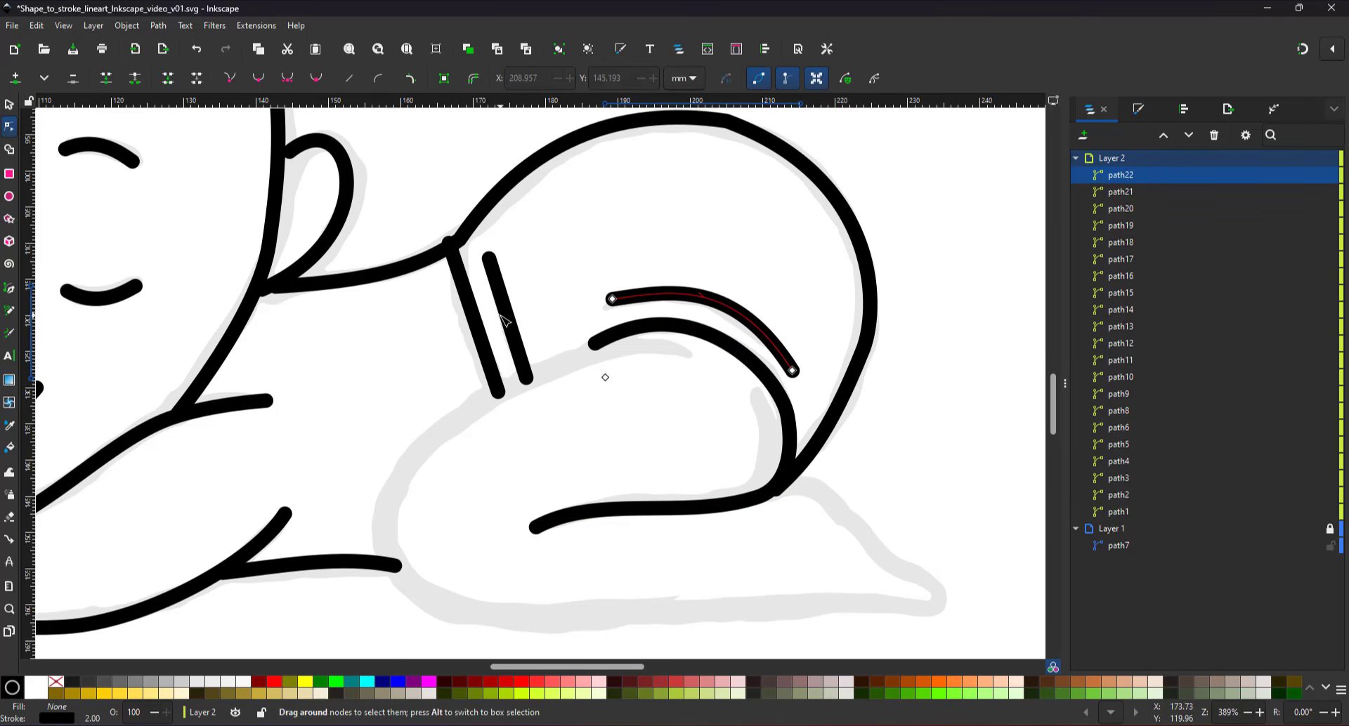
left_click(504, 320)
left_click(468, 270)
Draw the leg as one straight-segment Pen path from the thigh top around the knee and foot to the heel.
left_click_drag(548, 386, 514, 328)
key("b")
left_click(649, 295)
left_click(346, 475)
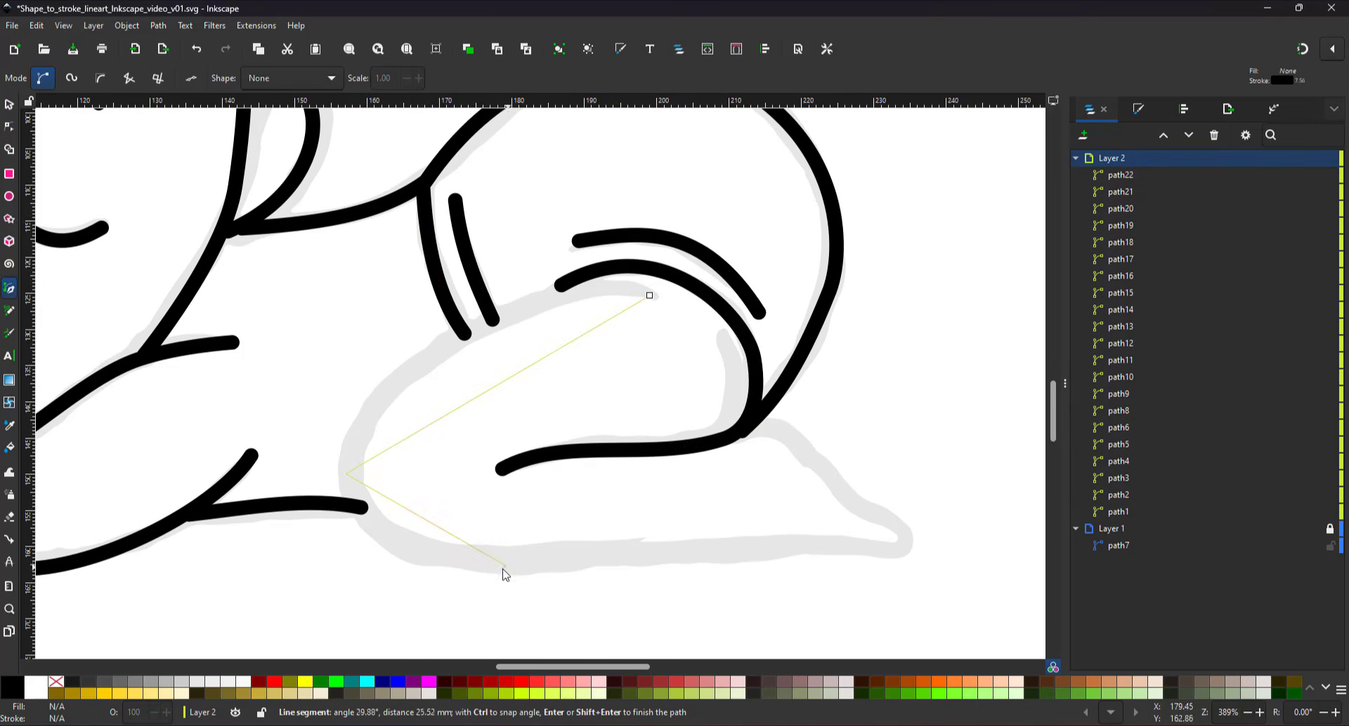
left_click(858, 502)
left_click(807, 443)
double_click(741, 434)
Make the leg path's nodes smooth and adjust its nodes and segments to follow the knee, shin, toes and thigh.
key("n")
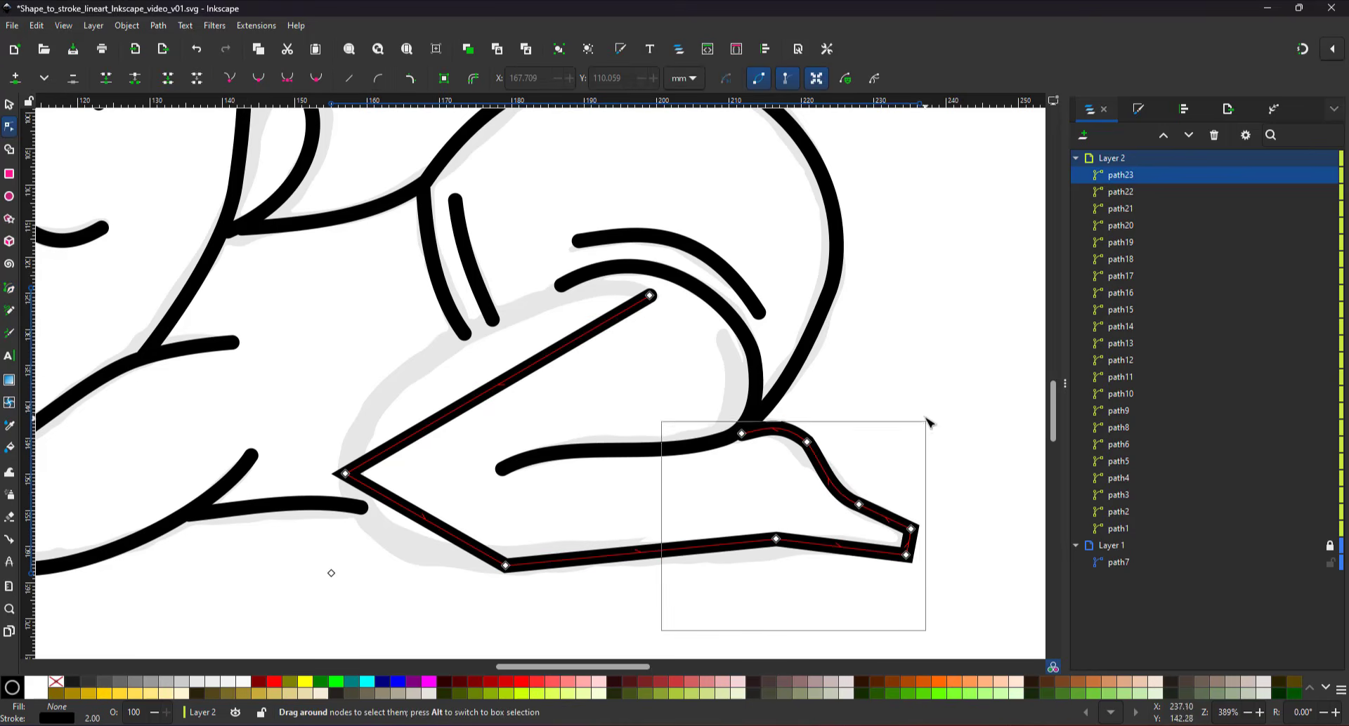
left_click(288, 78)
left_click_drag(345, 474, 354, 456)
left_click_drag(580, 581, 590, 565)
left_click_drag(506, 566, 502, 556)
left_click_drag(776, 539, 768, 542)
left_click_drag(903, 558, 921, 544)
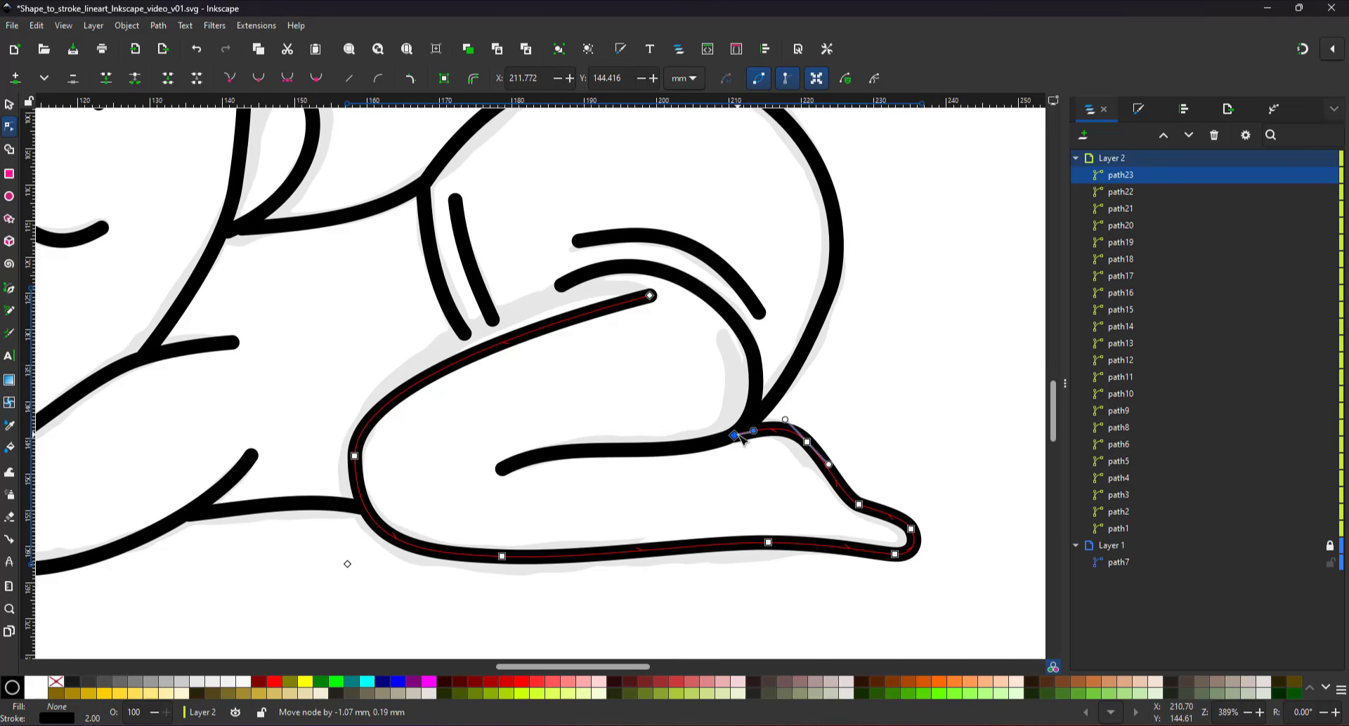
left_click_drag(603, 310, 574, 305)
Move the thigh crease's upper end node onto the leg outline and refine the curve beside it.
left_click_drag(578, 285, 560, 267)
left_click(565, 283)
left_click_drag(560, 285, 557, 292)
left_click_drag(599, 276, 603, 272)
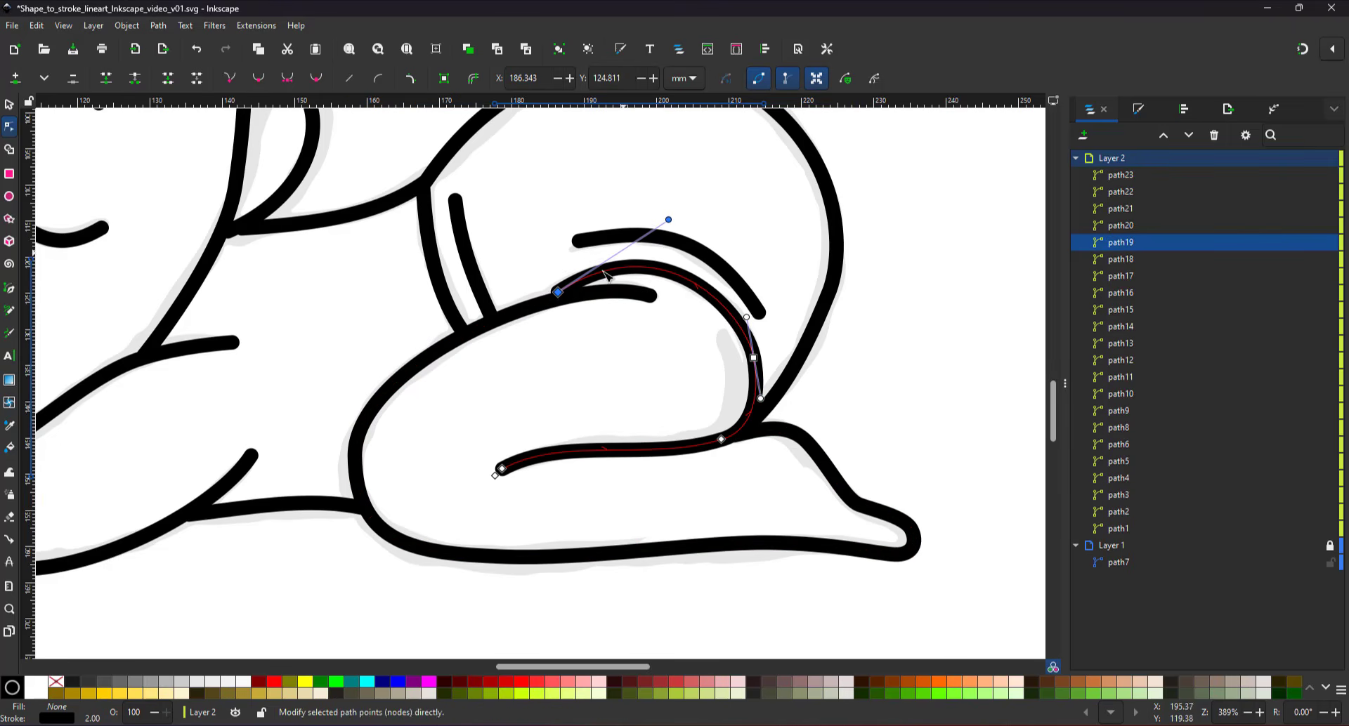
left_click(481, 276)
Draw a short Pen line for the inner crease above the heel and bend it outward.
key("p")
key("b")
left_click(718, 341)
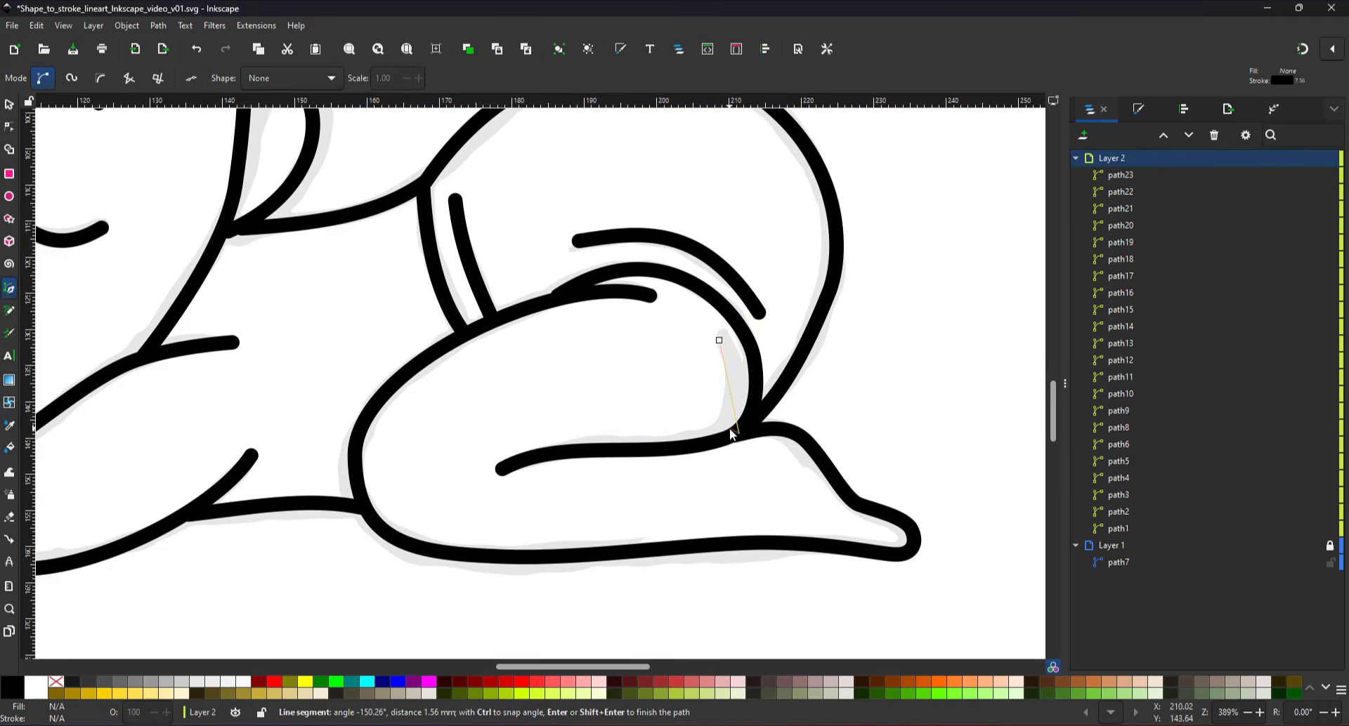
double_click(738, 434)
key("n")
left_click_drag(729, 388, 739, 384)
Extend the head path's chin end along the arm, and insert a node at the chin and lower it.
scroll(829, 361, "down", 4)
scroll(580, 397, "up", 5)
left_click(512, 434)
left_click_drag(554, 442, 660, 389)
double_click(518, 390)
left_click_drag(518, 390, 517, 428)
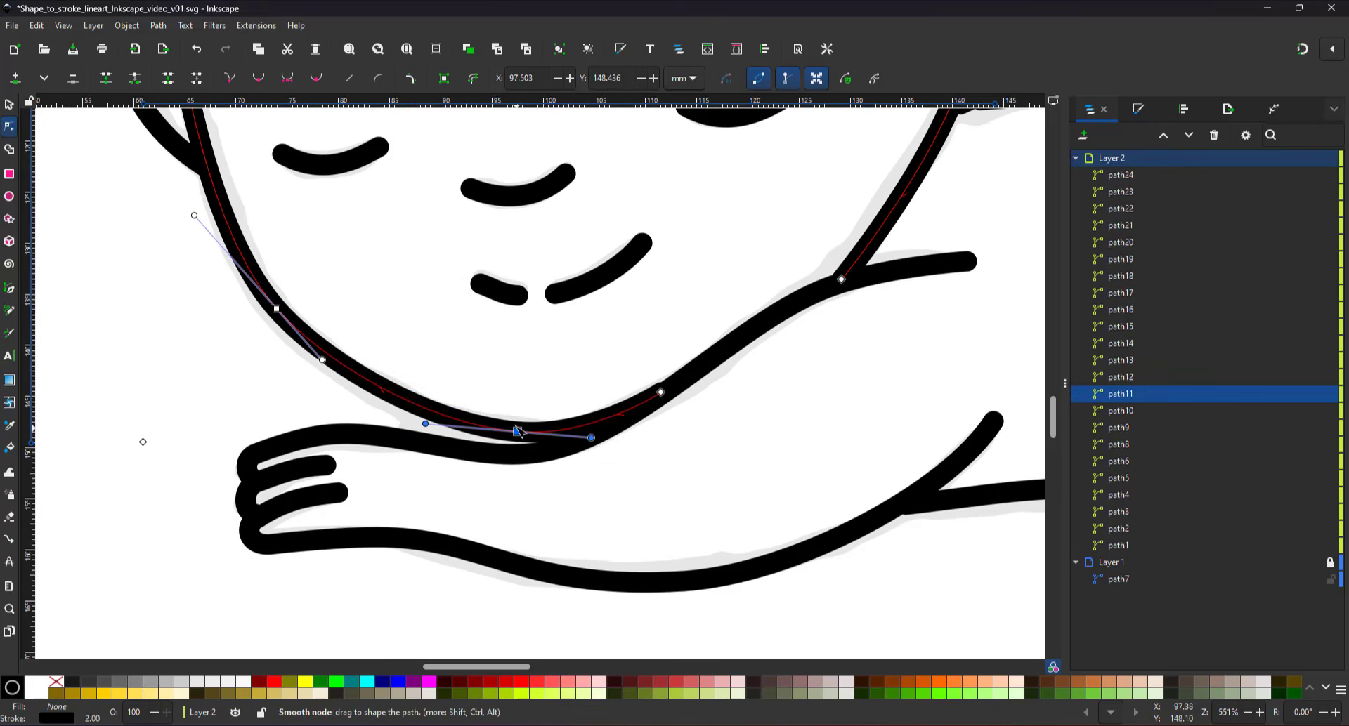
Hide Layer 1 and move the upper end node of the ear near the neck onto the head outline.
scroll(557, 406, "down", 5)
key("s")
left_click(843, 446)
scroll(624, 317, "up", 5)
left_click(704, 327)
key("n")
left_click_drag(698, 326, 686, 332)
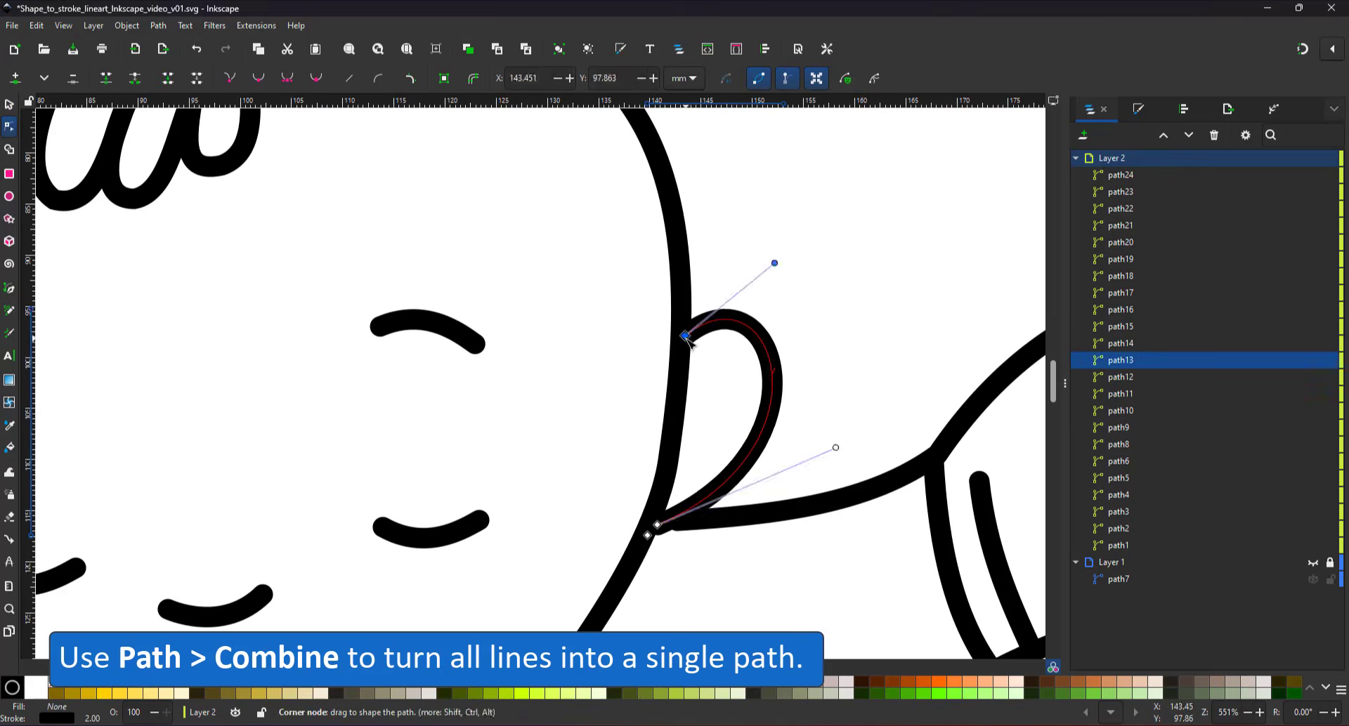
Select all the stroked baby lines and combine them into a single path.
scroll(476, 376, "down", 4)
key("s")
left_click_drag(165, 181, 776, 495)
left_click(158, 25)
left_click(197, 187)
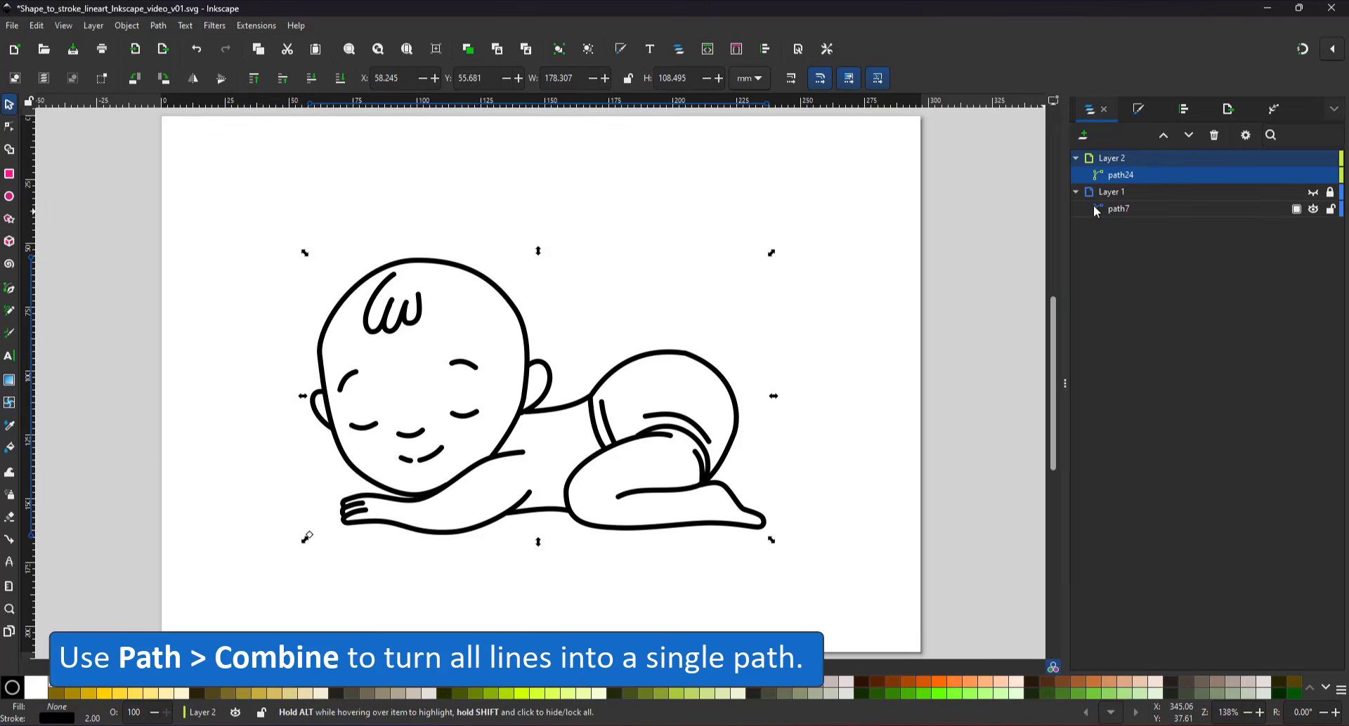
Try a red stroke on the combined line art and restore the black stroke.
key("n")
left_click(274, 683, "shift")
left_click(7, 686, "shift")
left_click(693, 396)
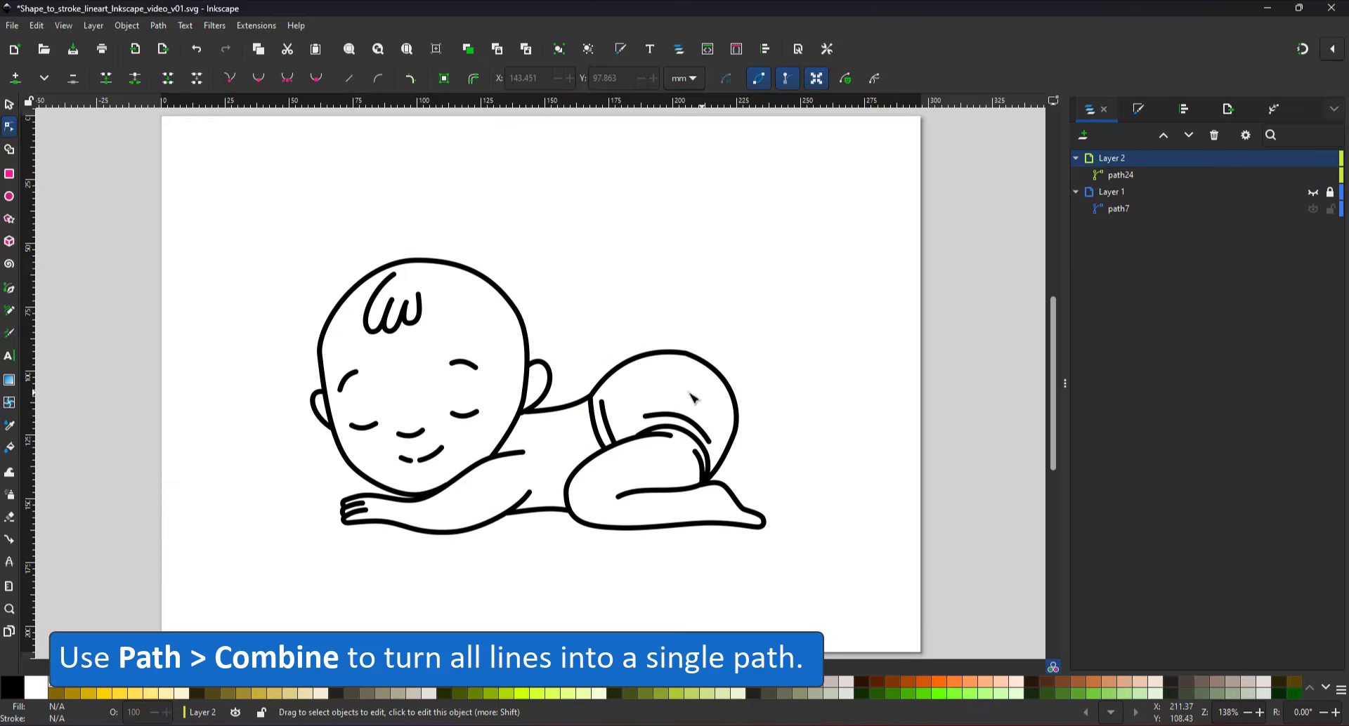
left_click_drag(243, 221, 783, 562)
key("s")
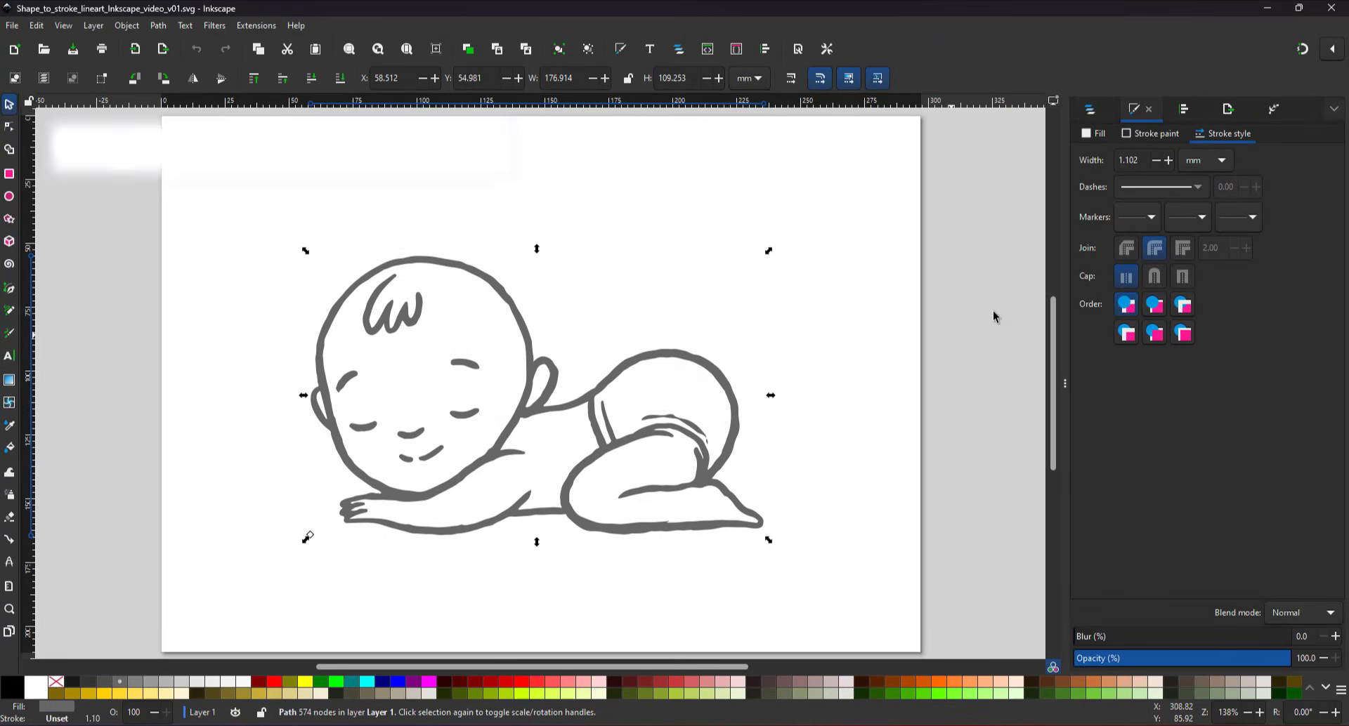
Fill the original baby shape with black and make a bitmap copy of it.
left_click(1090, 110)
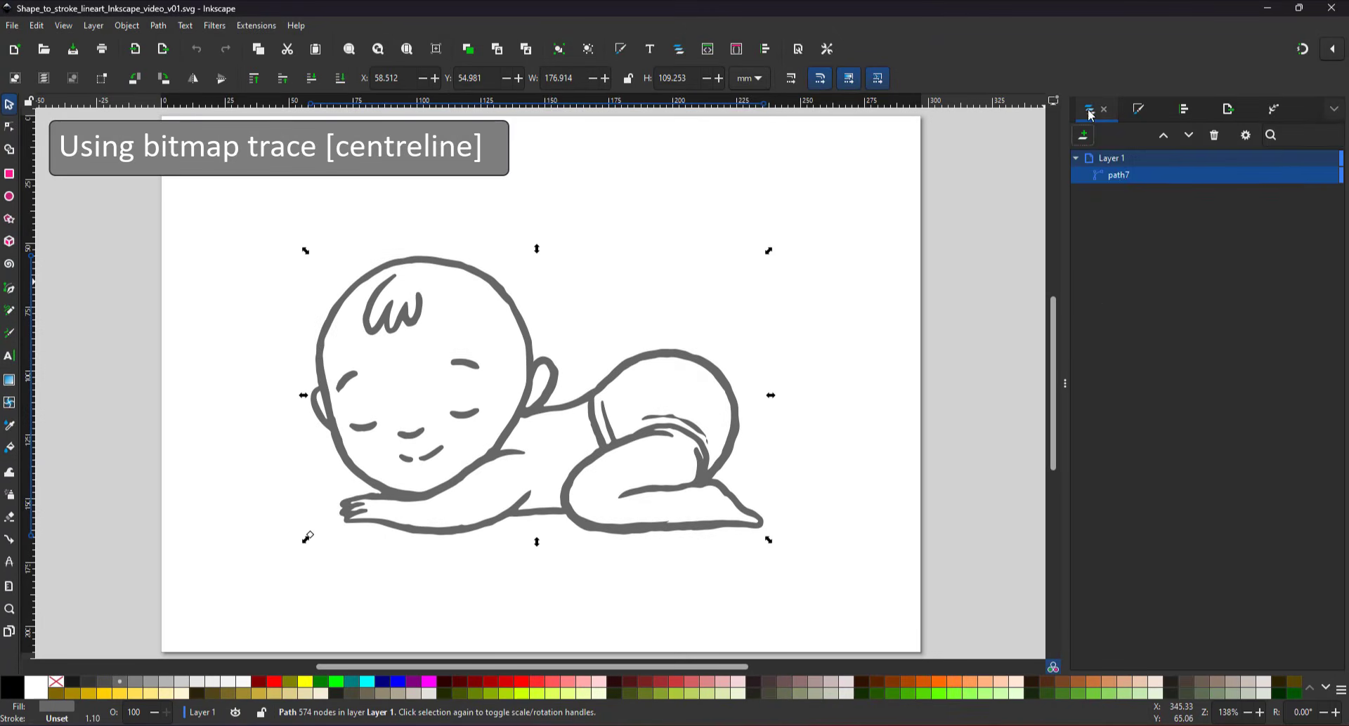
left_click(11, 687)
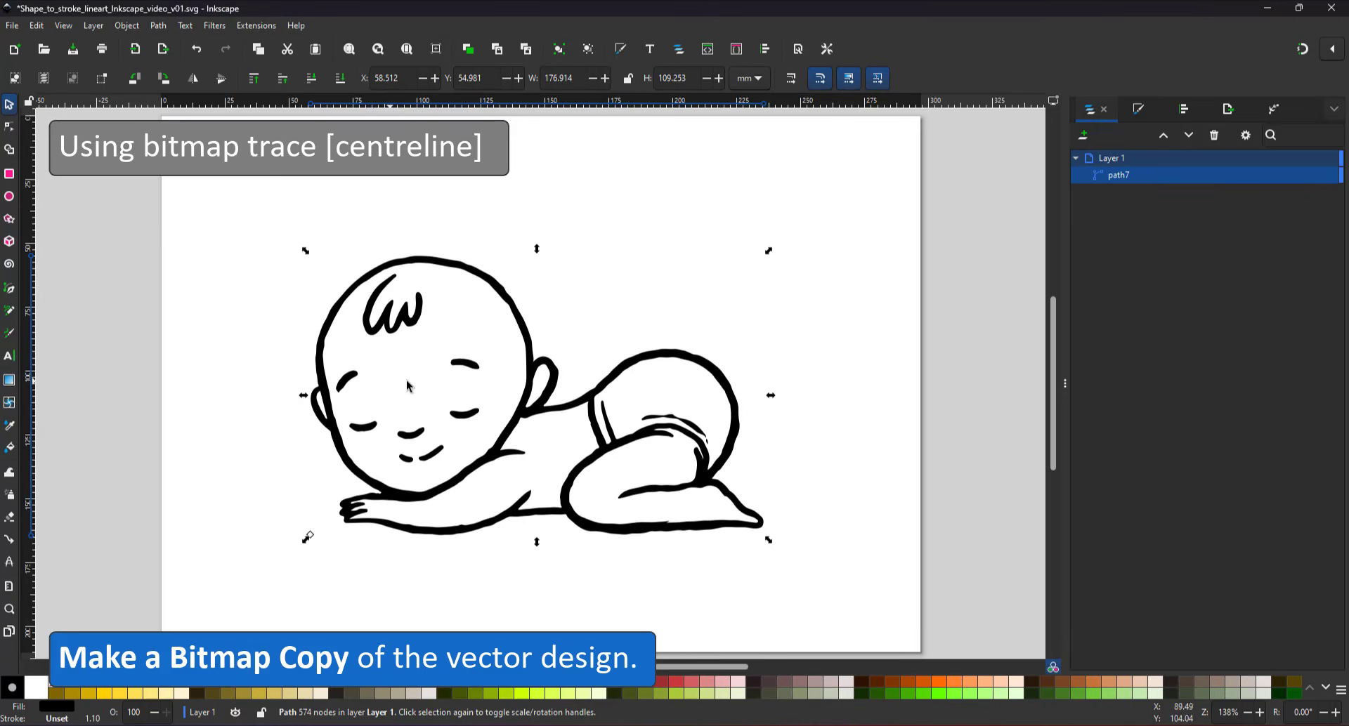
left_click(37, 26)
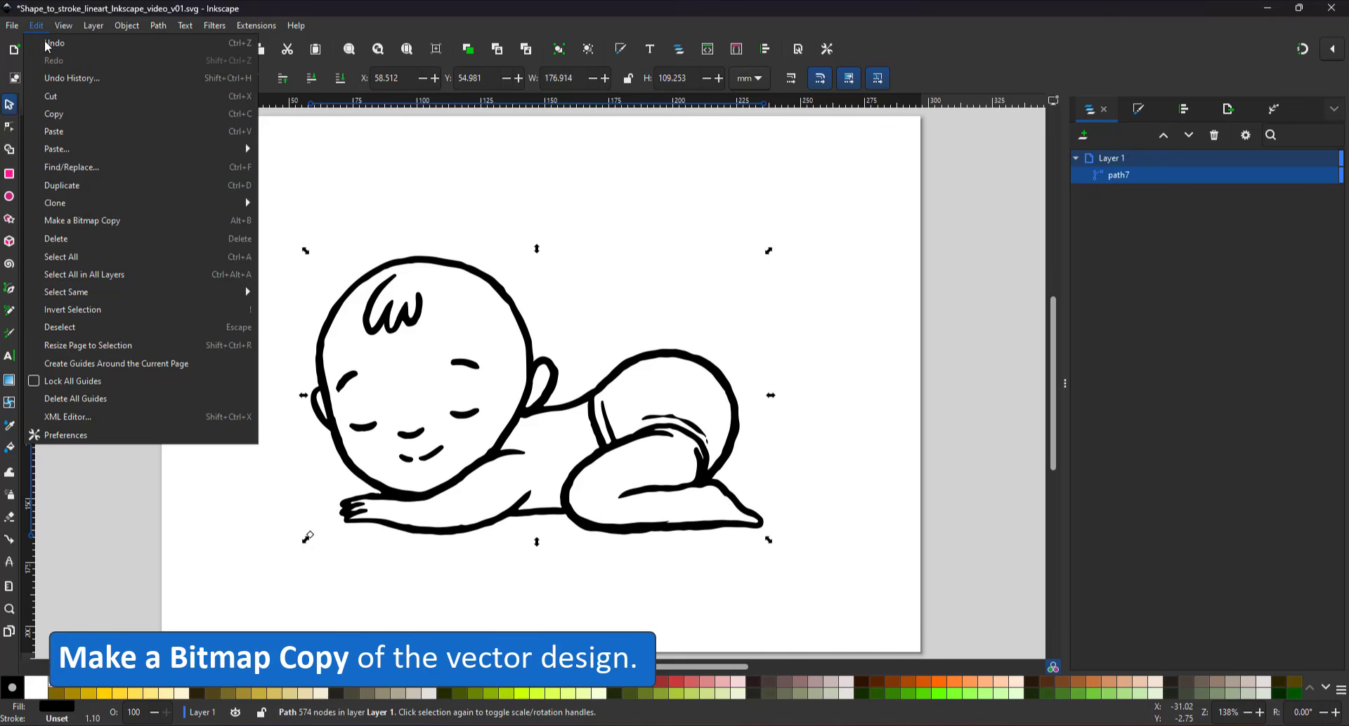
left_click(111, 222)
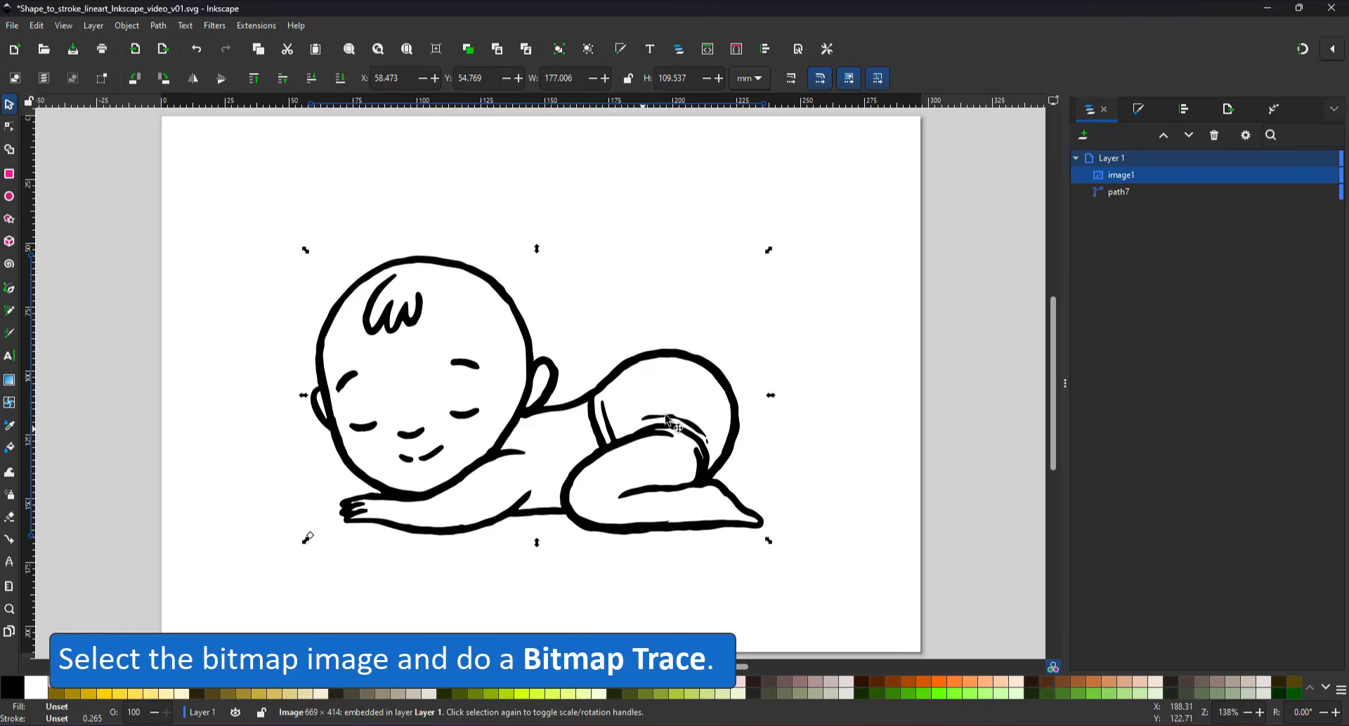
Trace the bitmap copy as a single scan using the Centerline tracing (autotrace) detection mode.
right_click(642, 361)
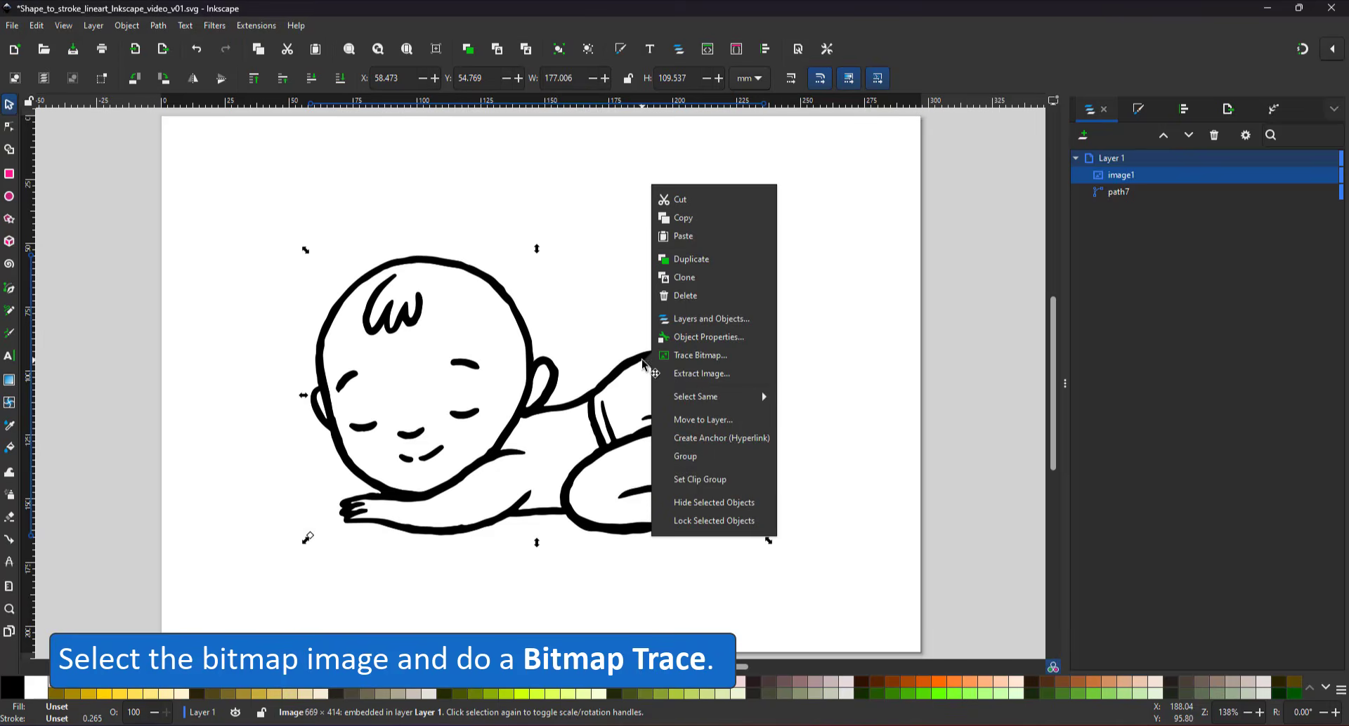
left_click(698, 359)
left_click(1107, 172)
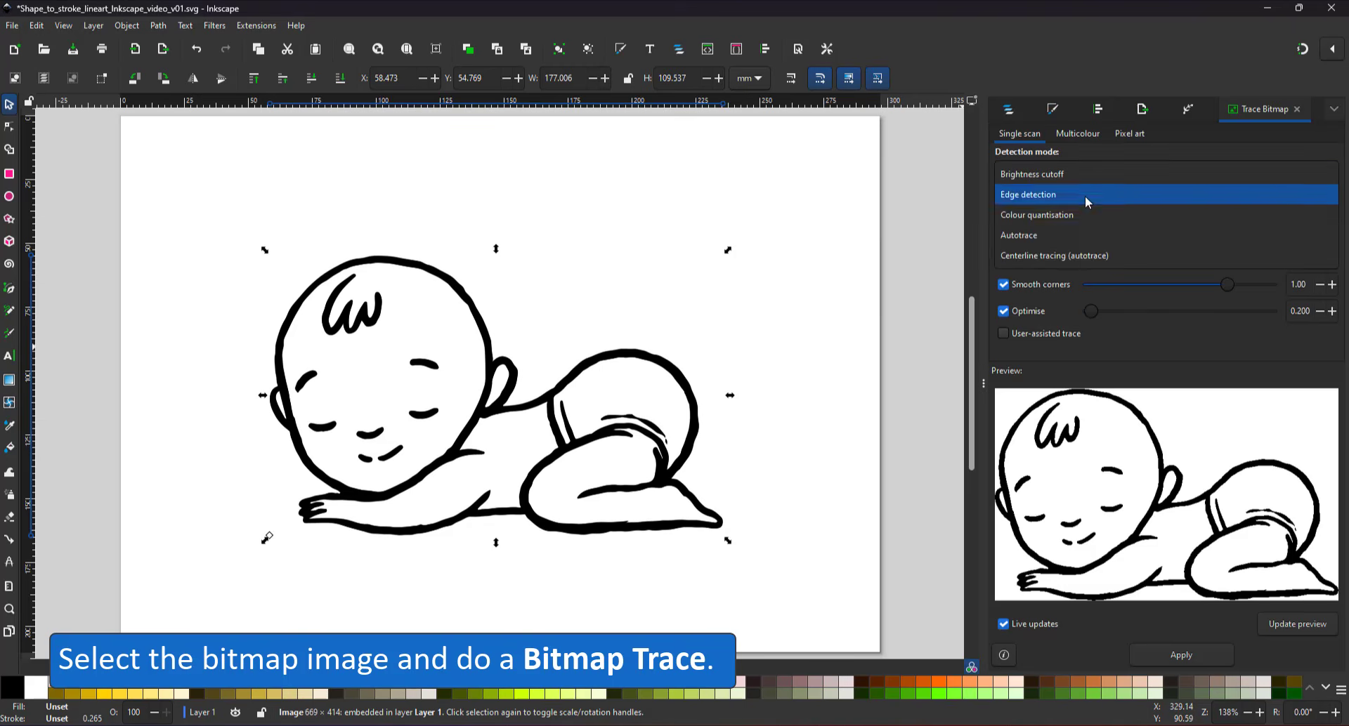
left_click(1055, 259)
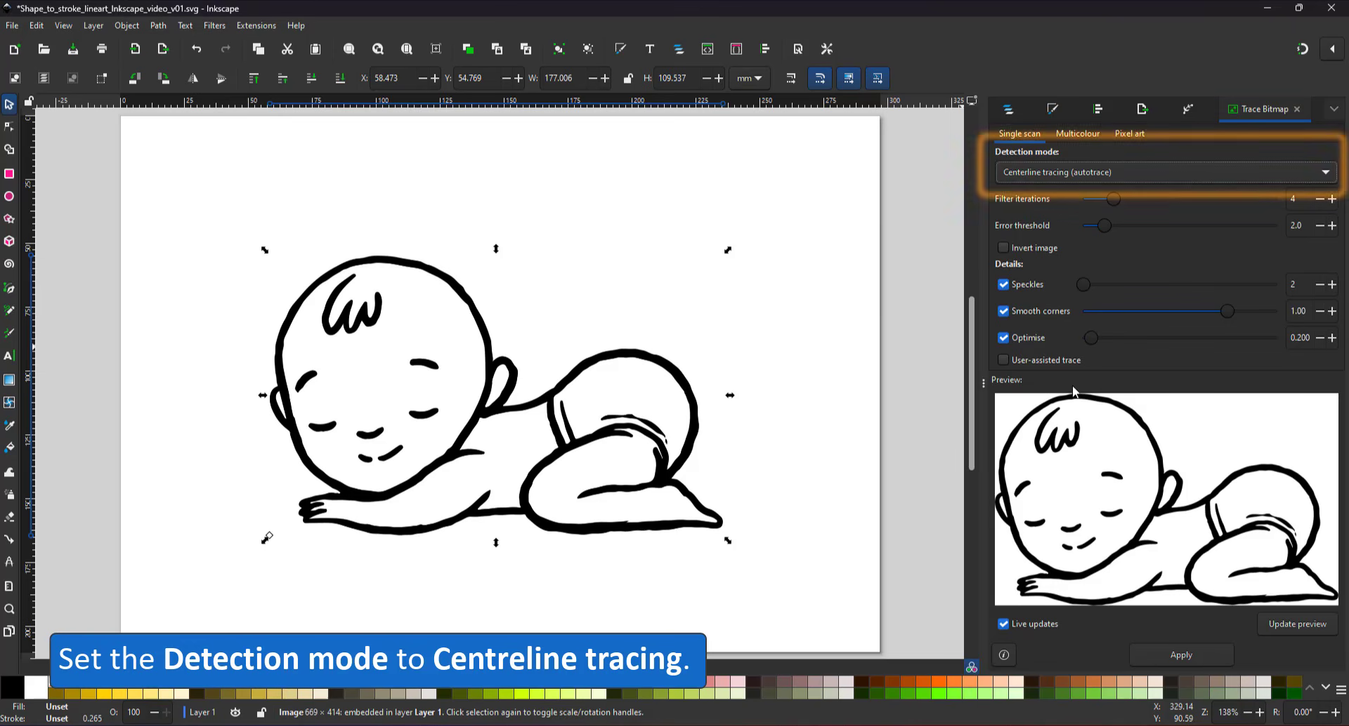
left_click(1185, 661)
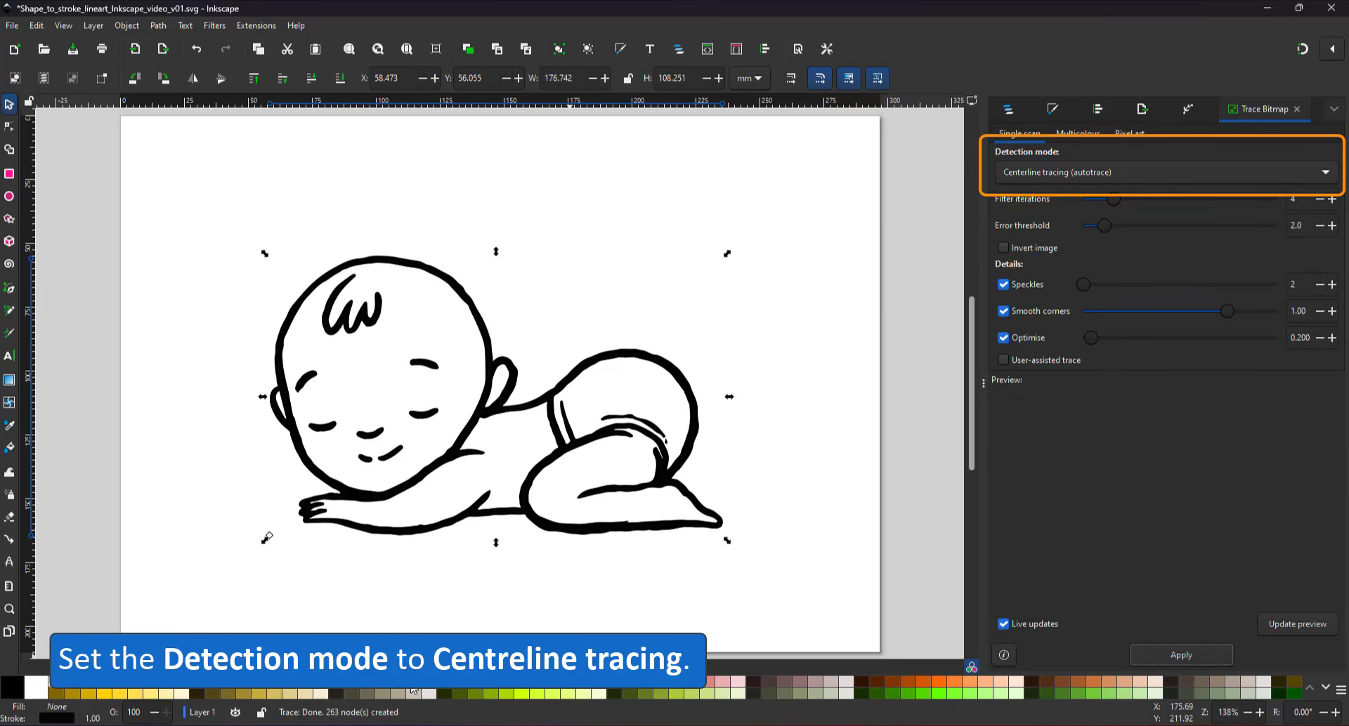
Colour the original shape grey, and hide the bitmap image above it.
left_click(1008, 108)
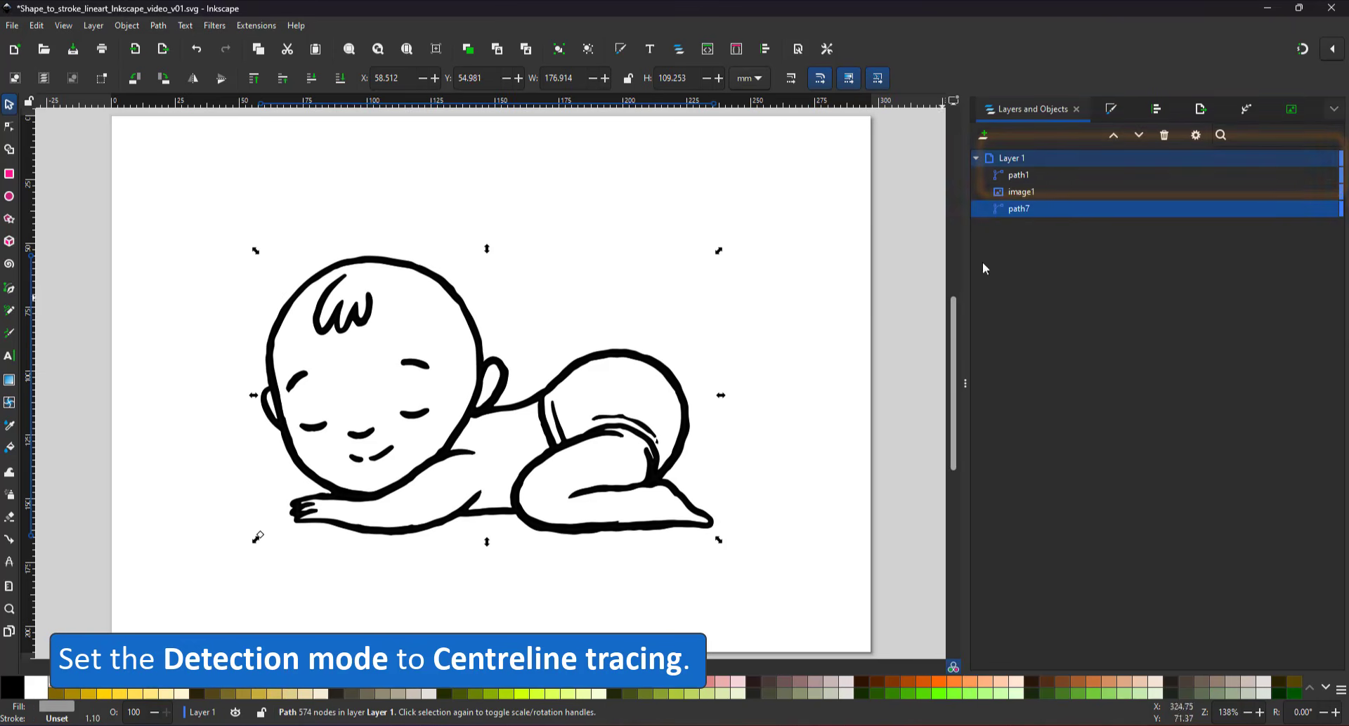
left_click(1314, 193)
left_click(1039, 175)
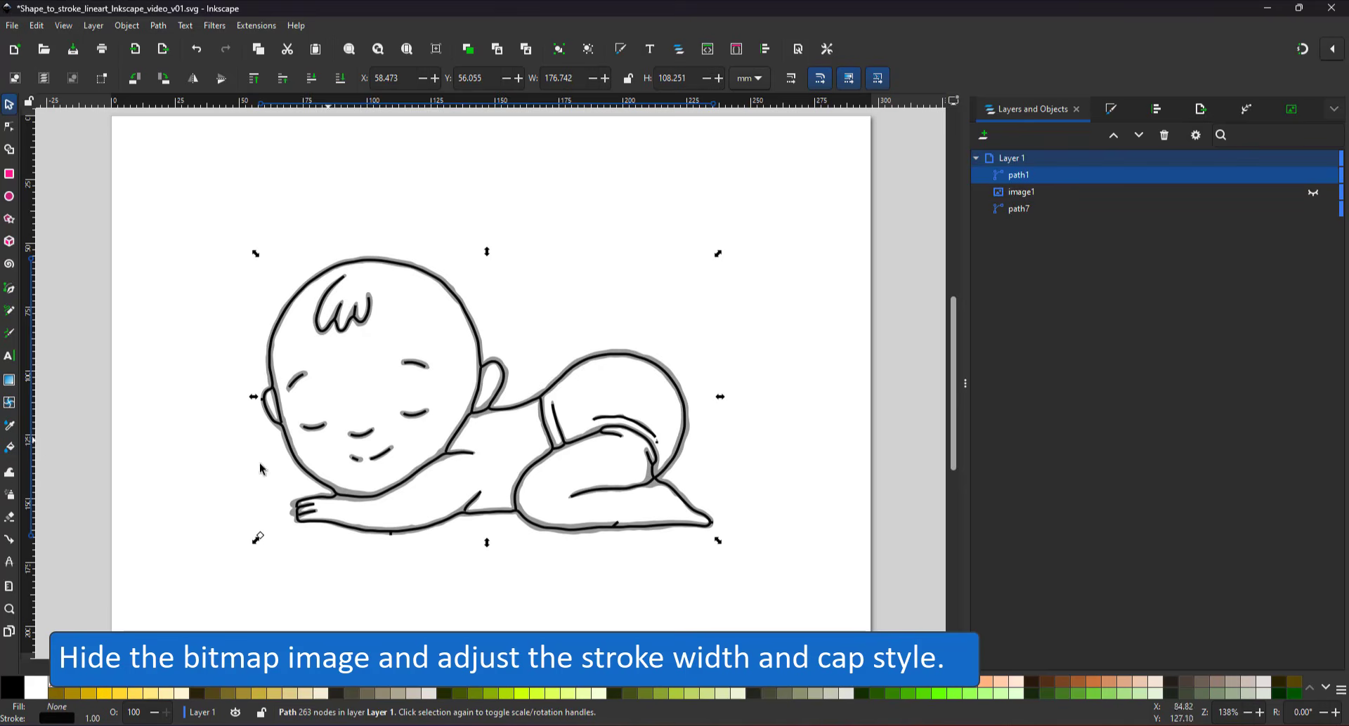
Set the traced centreline path's stroke width to 2 mm.
left_click(9, 126)
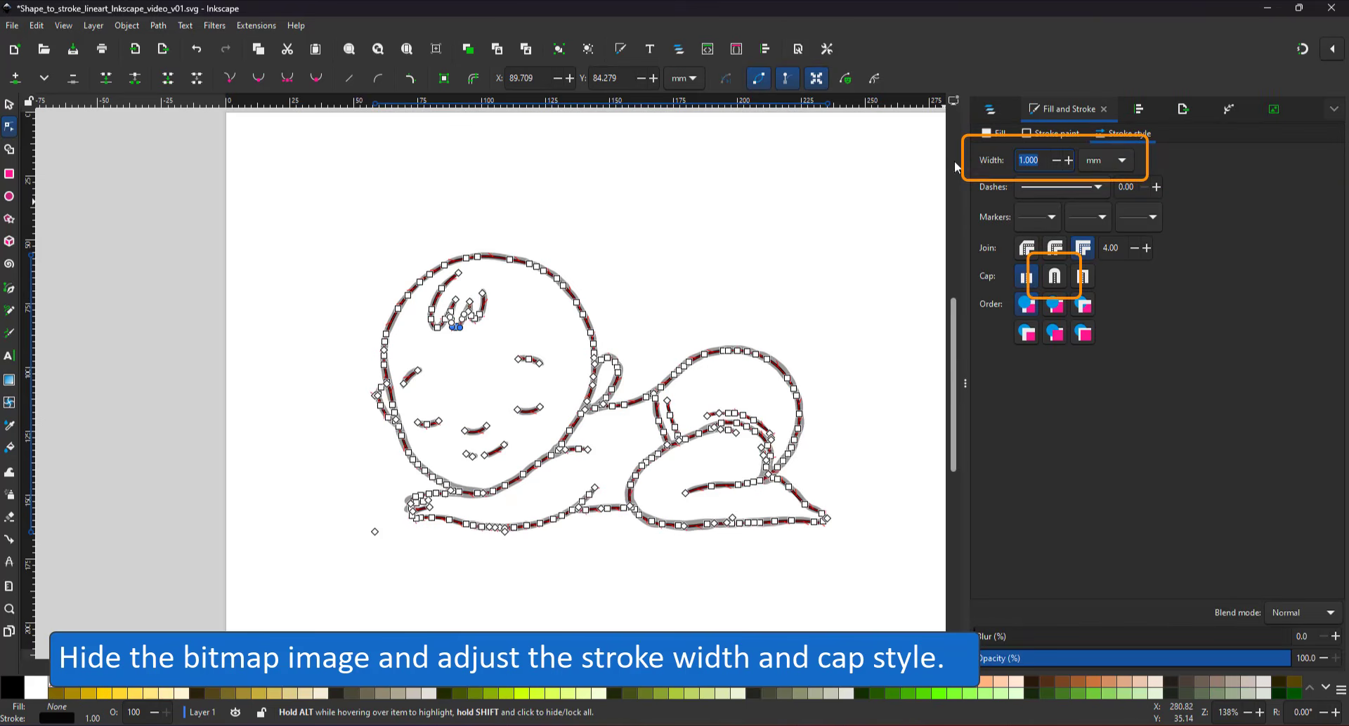
type("2")
key("Return")
left_click(570, 431)
scroll(571, 423, "up", 4)
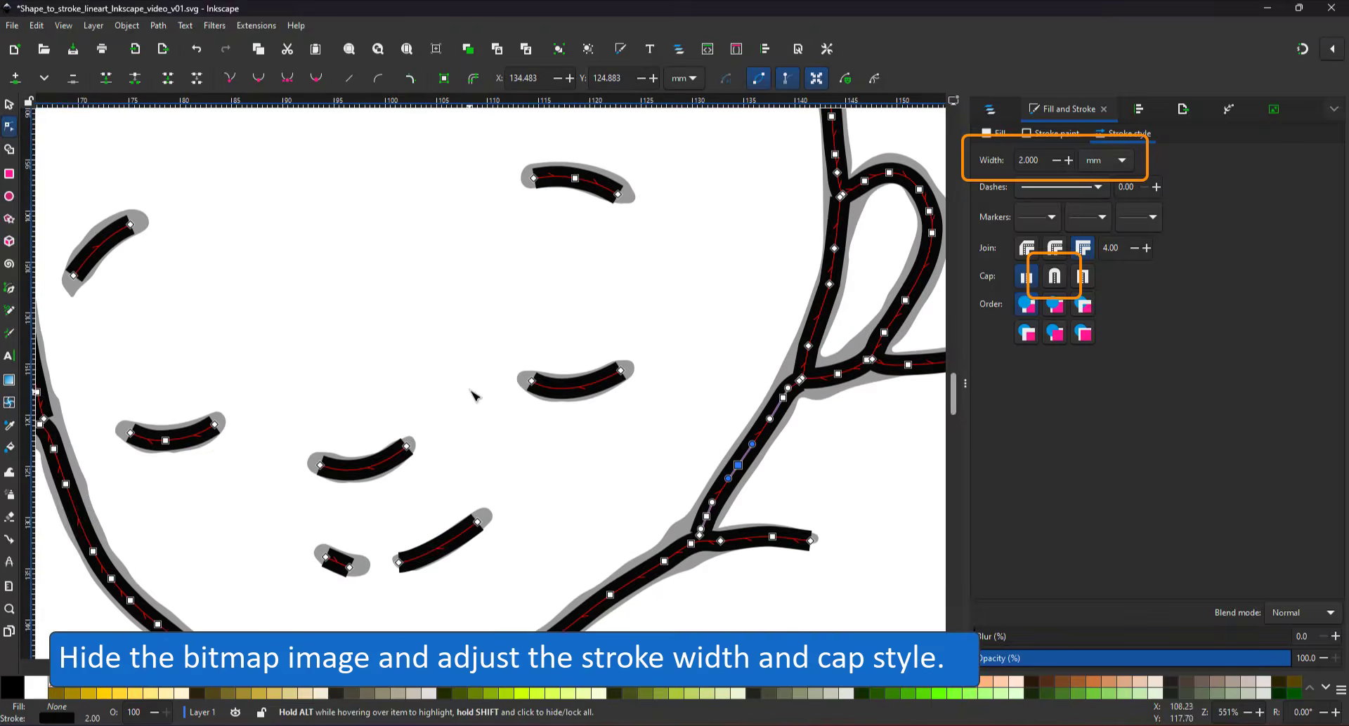
Split the traced path into separate paths and give their strokes round caps.
scroll(473, 391, "down", 2)
left_click(127, 25)
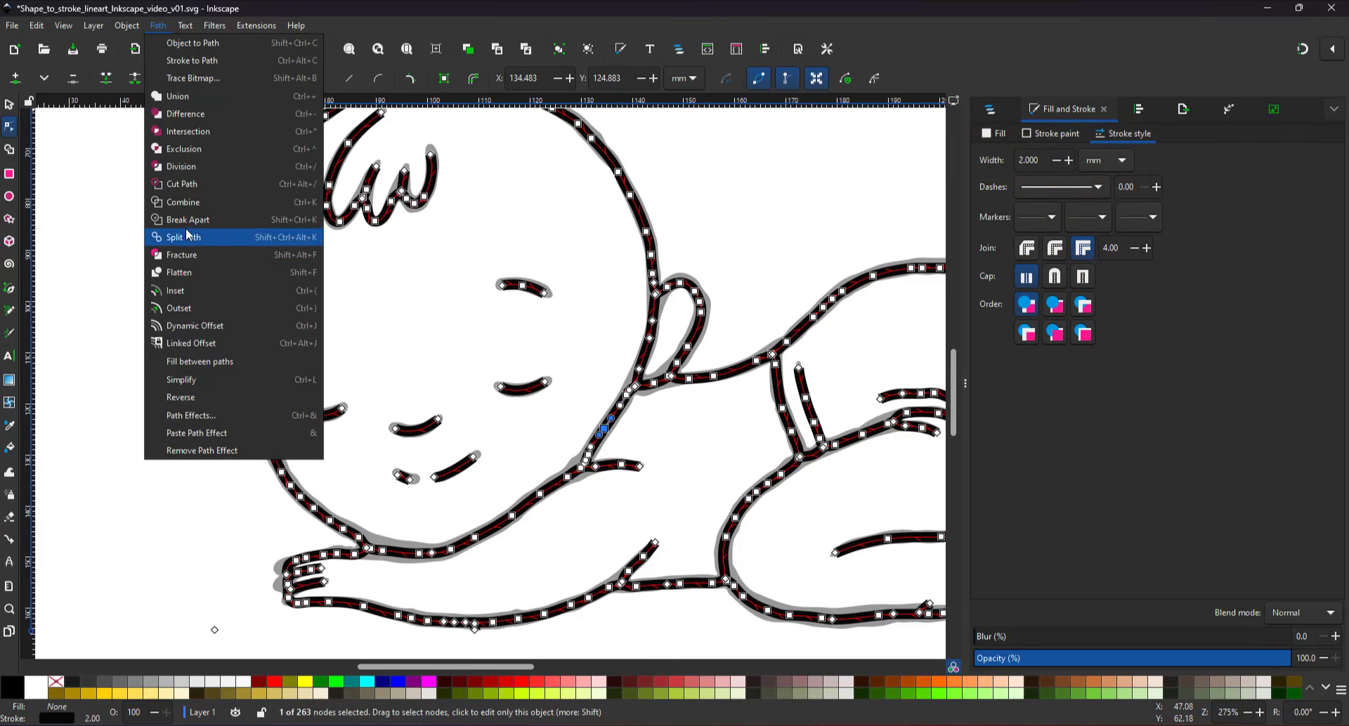
left_click(507, 286)
left_click_drag(479, 304, 565, 268)
left_click(1054, 276)
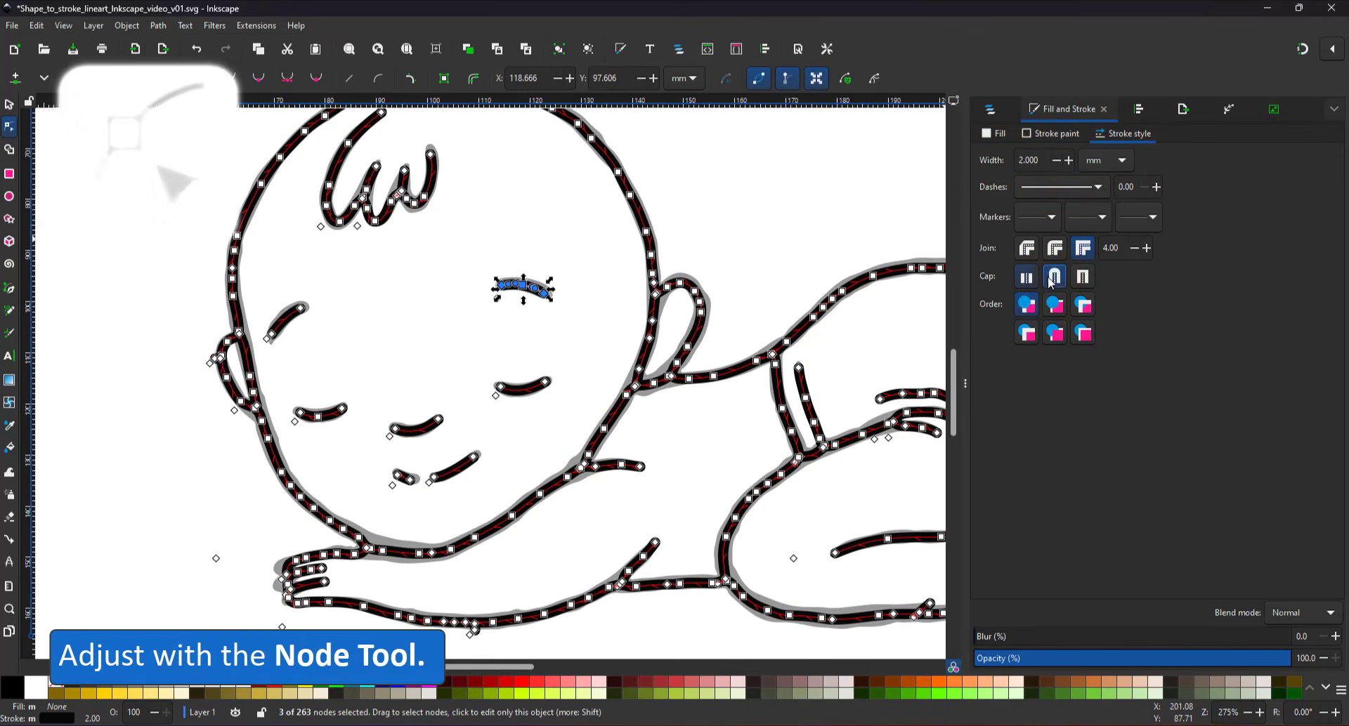
Reroute the face outline in a clean line past the left ear, and delete surplus nodes at the ear's junctions.
left_click(104, 384)
left_click(104, 383)
scroll(215, 407, "up", 3)
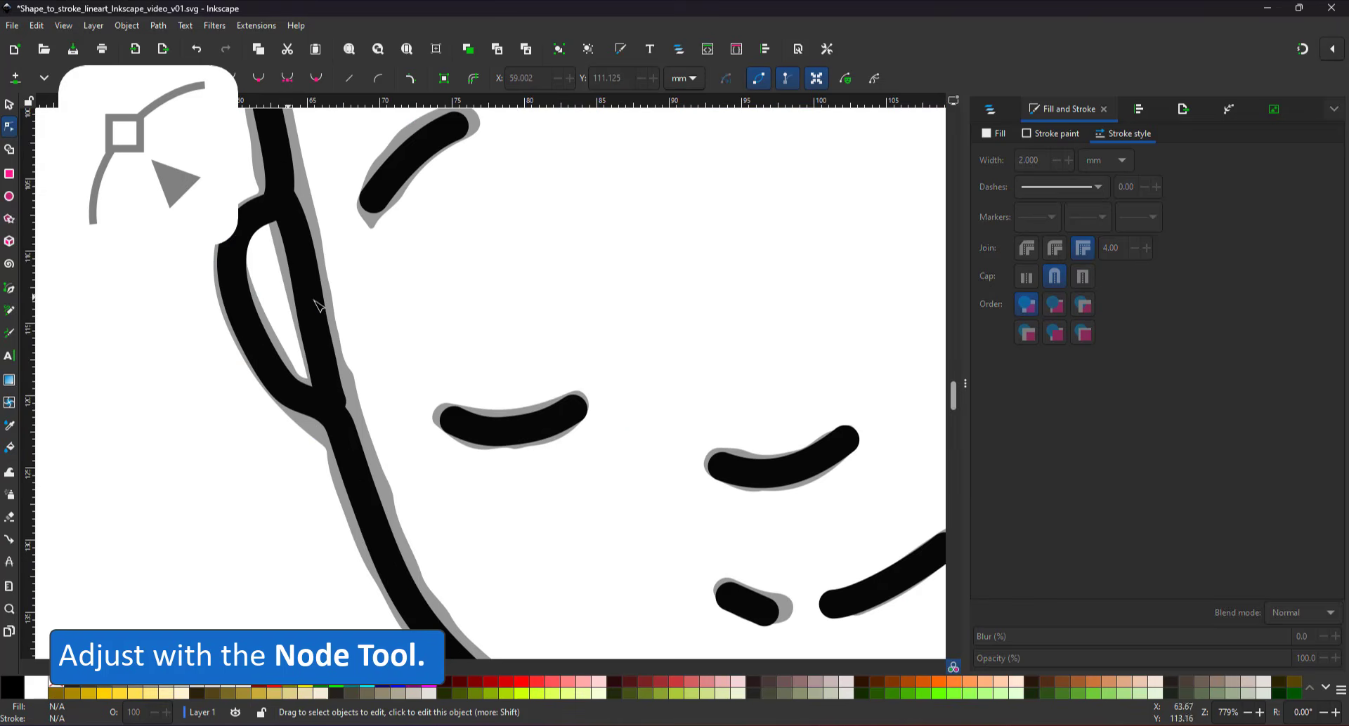
left_click(266, 224)
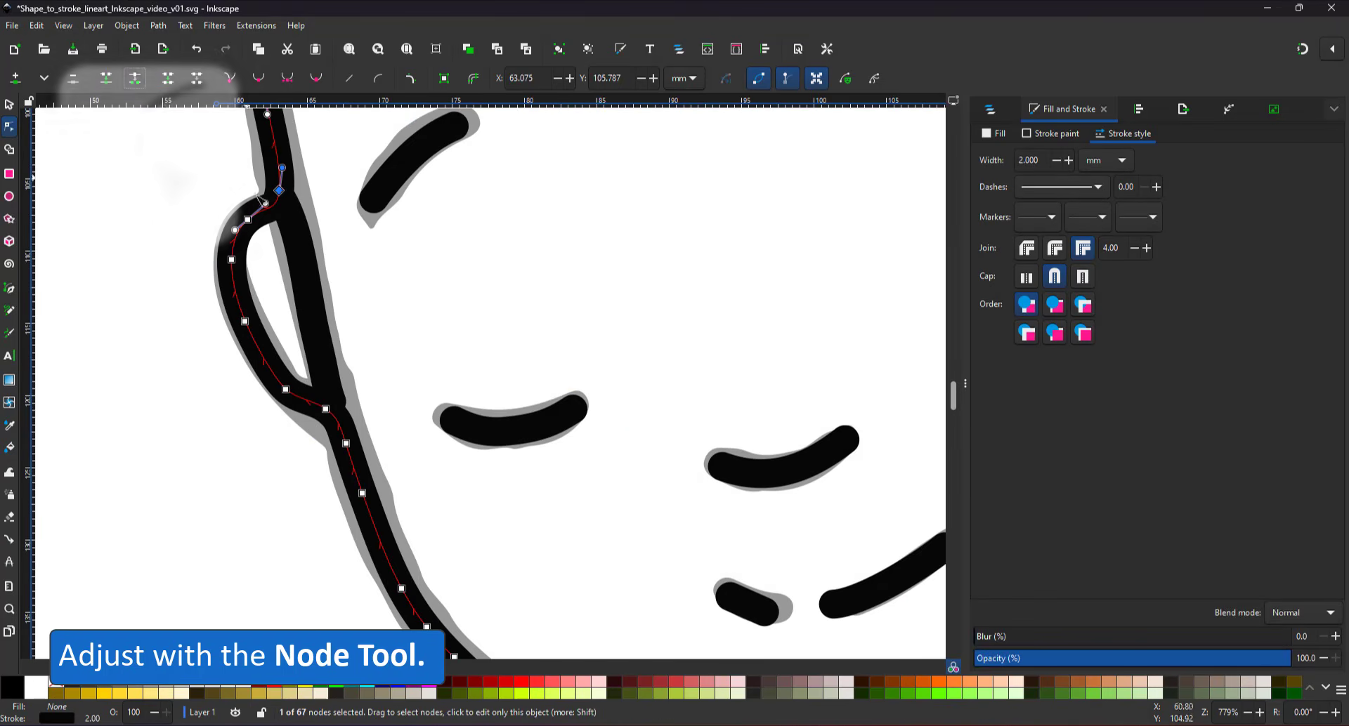
mouse_move(292, 200)
left_mouse_down()
mouse_move(332, 415)
mouse_move(315, 335)
left_mouse_up()
left_click(311, 338)
key("Delete")
left_click(332, 303)
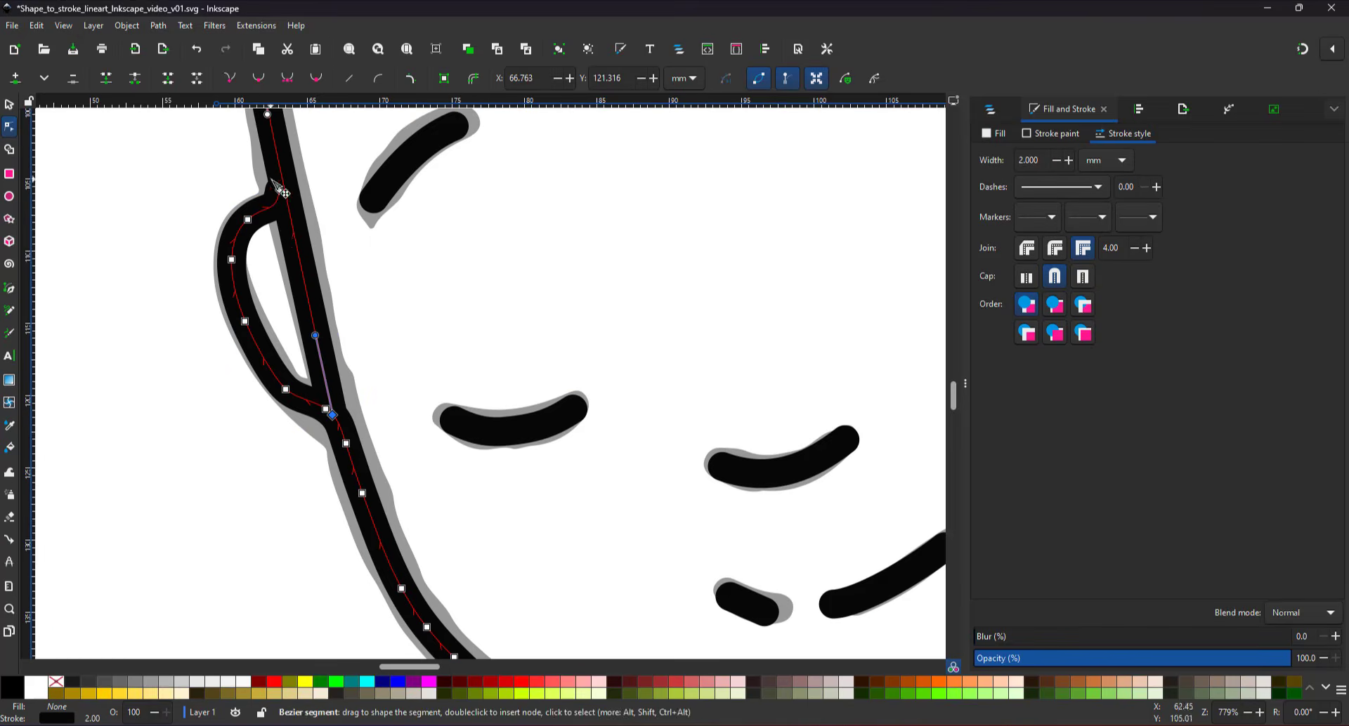
Delete the stray stub beneath the forearm line.
left_click(456, 130)
scroll(453, 299, "down", 5)
scroll(567, 471, "up", 5)
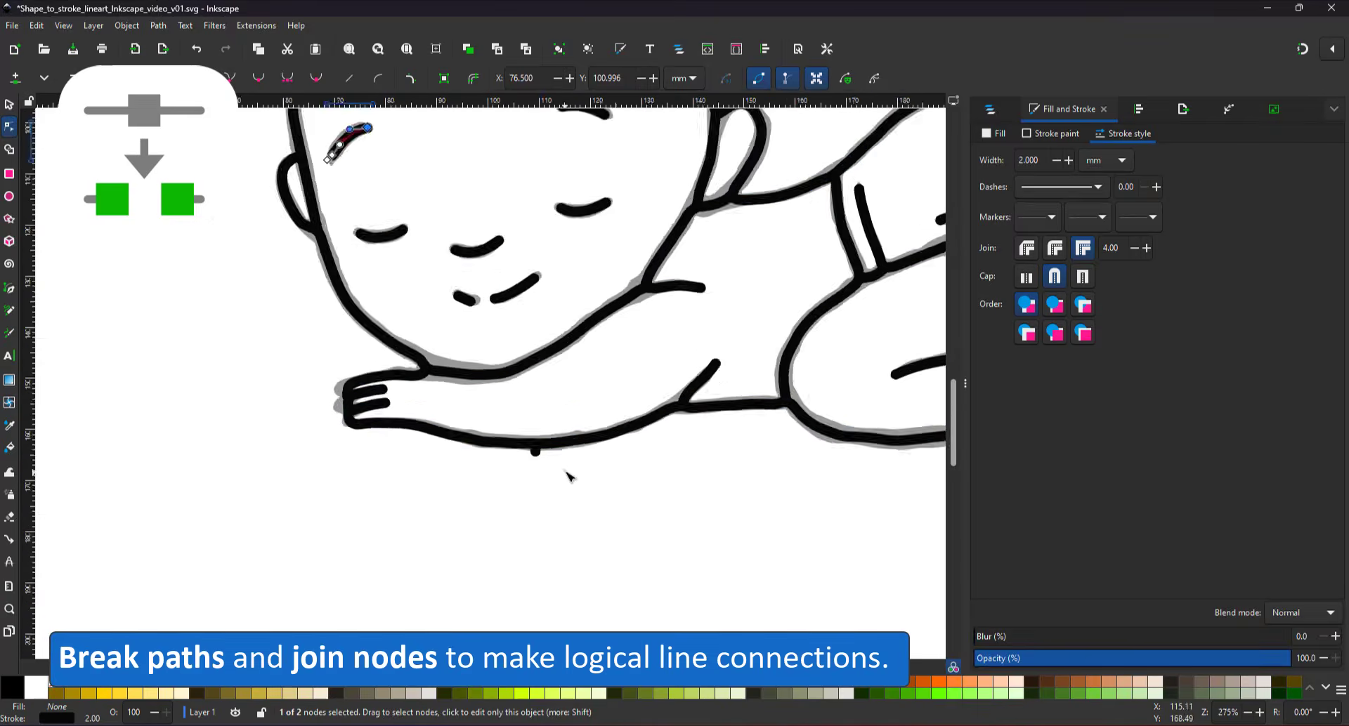
left_click(494, 422)
left_click(491, 439)
left_click_drag(461, 460, 524, 397)
scroll(701, 277, "down", 5)
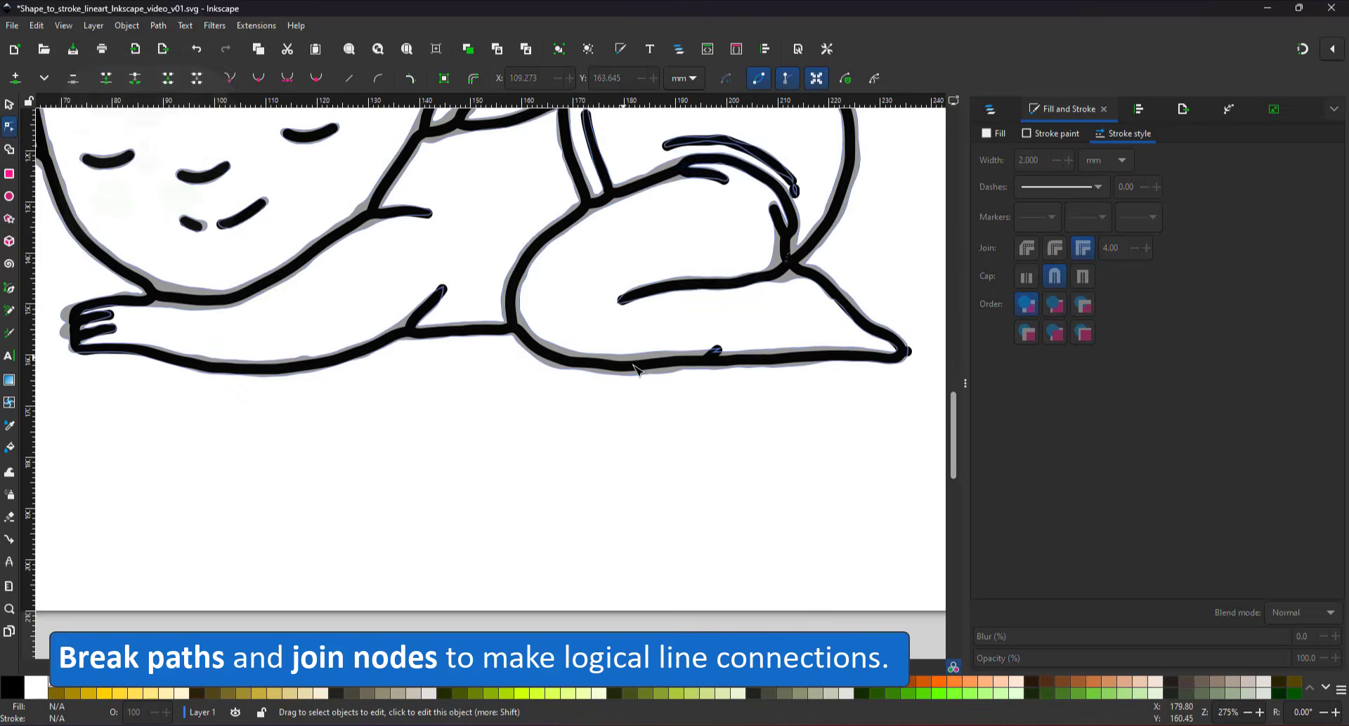
Break the arm line at the elbow node, and extend the forearm end up to the crease's tip as a smooth curve.
scroll(422, 337, "up", 5)
left_click(418, 338)
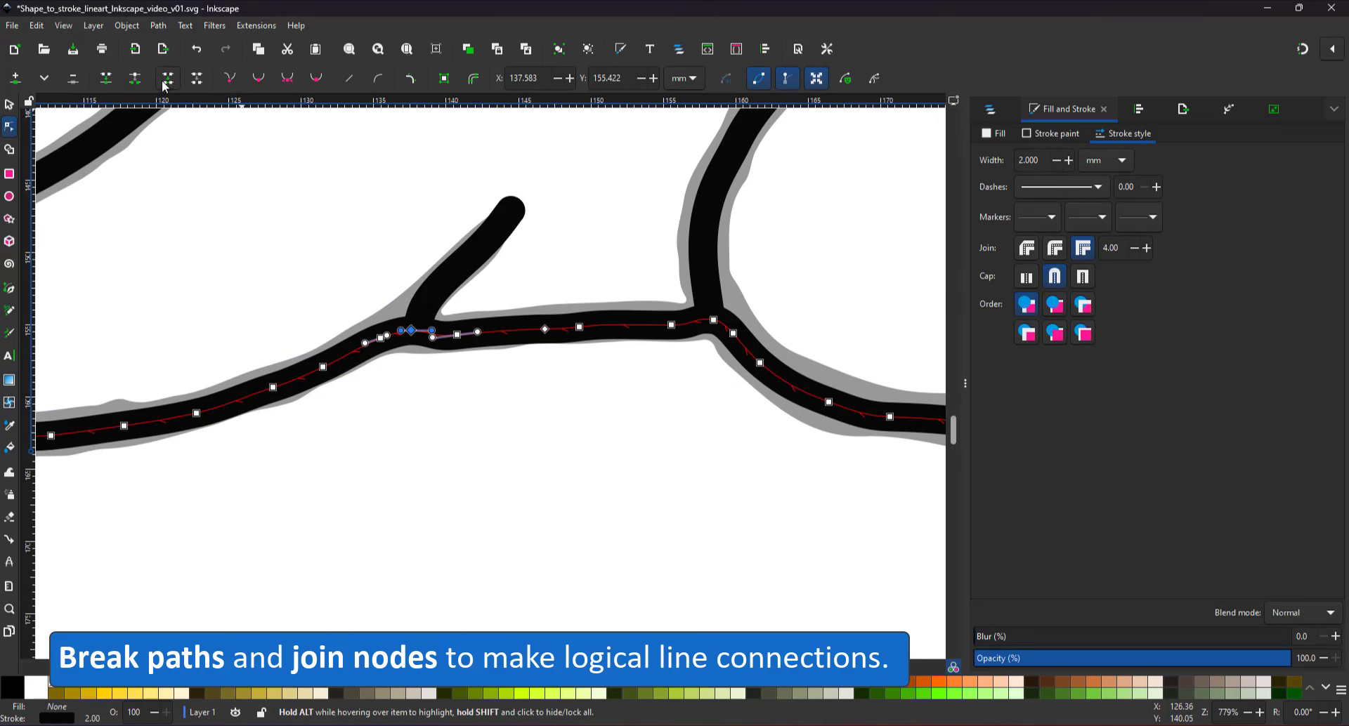
left_click(135, 80)
left_click(352, 353)
left_click_drag(410, 330, 472, 286)
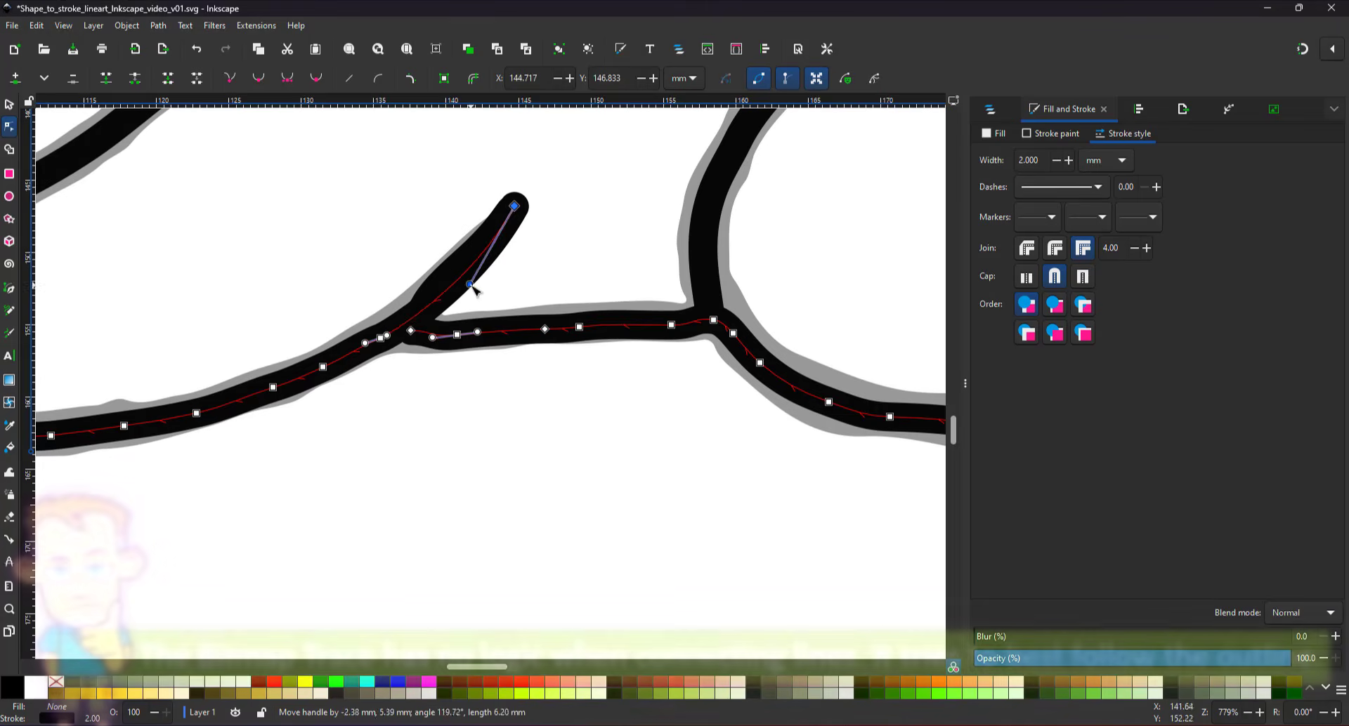
left_click(454, 272)
Delete the leftover crease line and surplus nodes around the elbow.
left_click_drag(394, 179, 576, 413)
key("Delete")
scroll(587, 342, "down", 6)
scroll(695, 333, "up", 6)
left_click(559, 402)
left_click(554, 384)
key("Delete")
Switch the canvas to the Outline display mode, and hide the original shape path7.
scroll(658, 314, "down", 3)
left_click(953, 101)
left_click(926, 167)
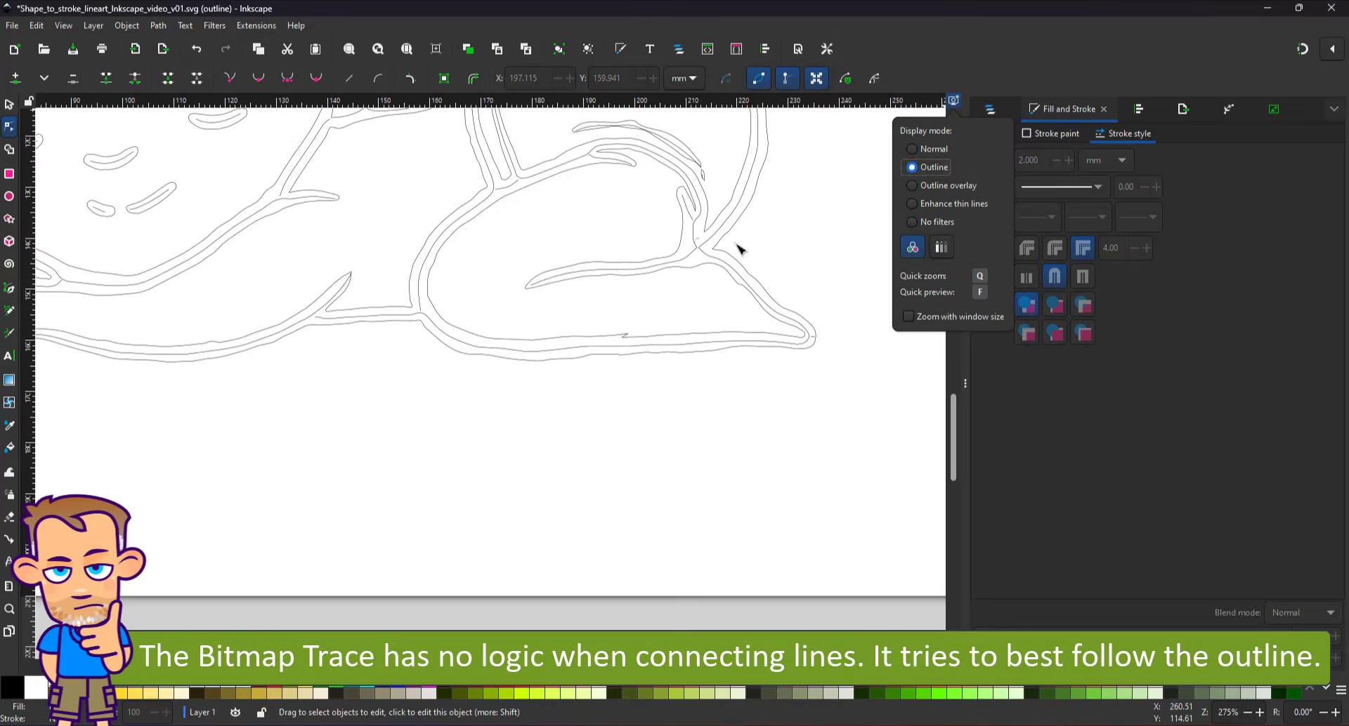
left_click(1062, 143)
left_click(989, 109)
left_click(1313, 579)
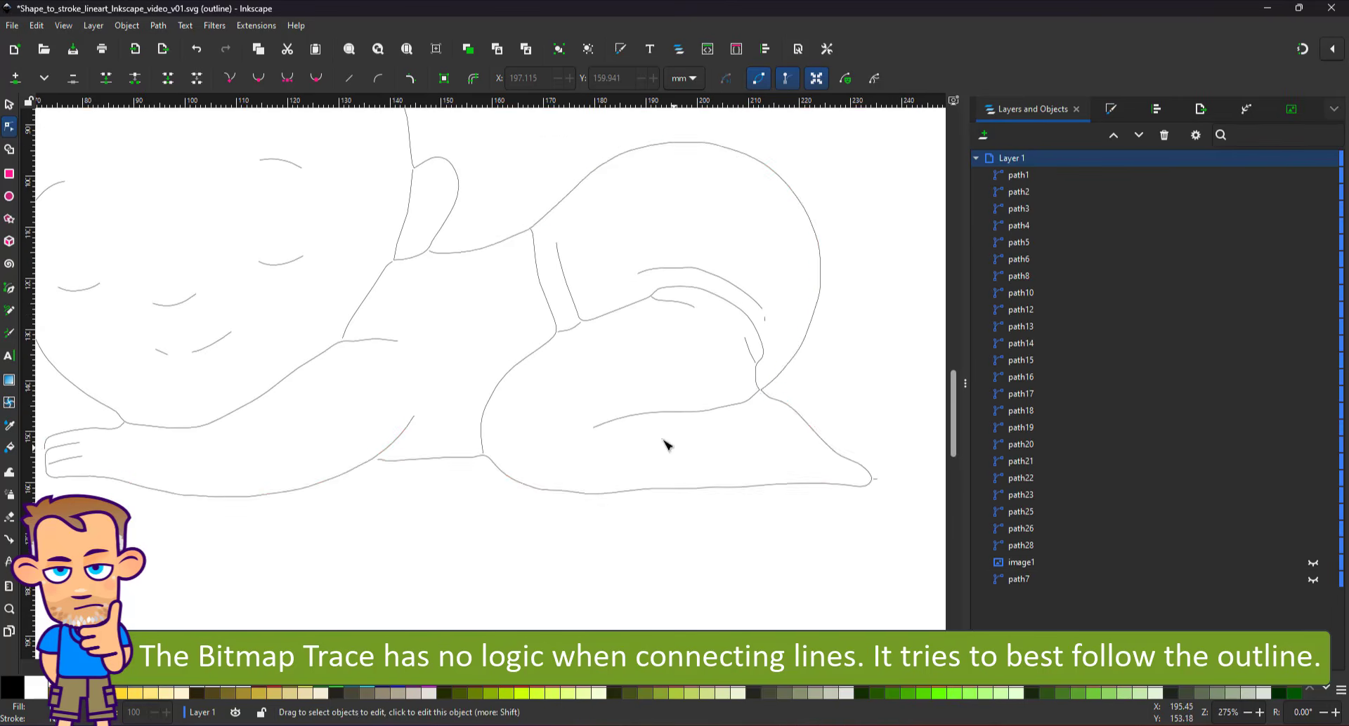
Delete the two stray path fragments, one at the tip of the foot and one beside the diaper fold.
left_click(875, 484)
left_click(899, 458)
key("a")
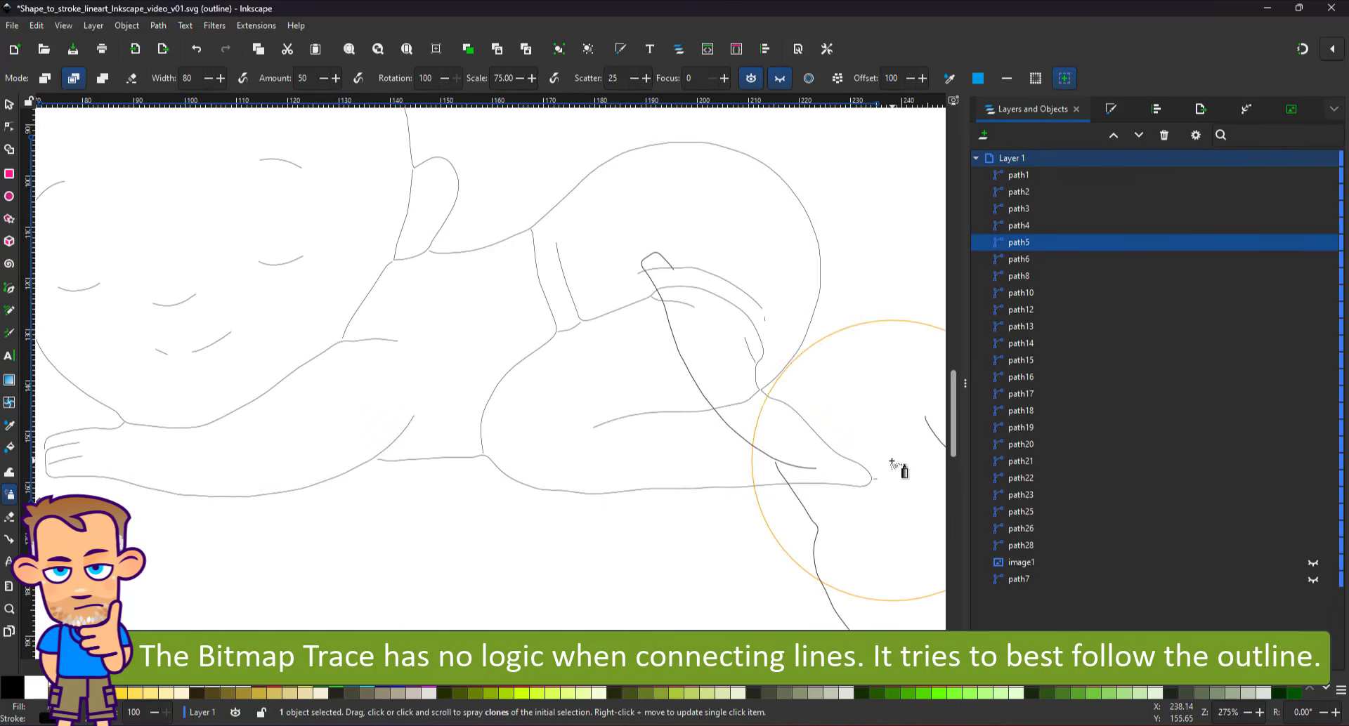
key("n")
key("s")
left_click_drag(897, 460, 861, 491)
key("Delete")
left_click_drag(856, 367, 752, 307)
key("Delete")
Break the face outline at the chin node where it meets the hand line, and pull the jaw's end clear.
scroll(511, 357, "down", 1)
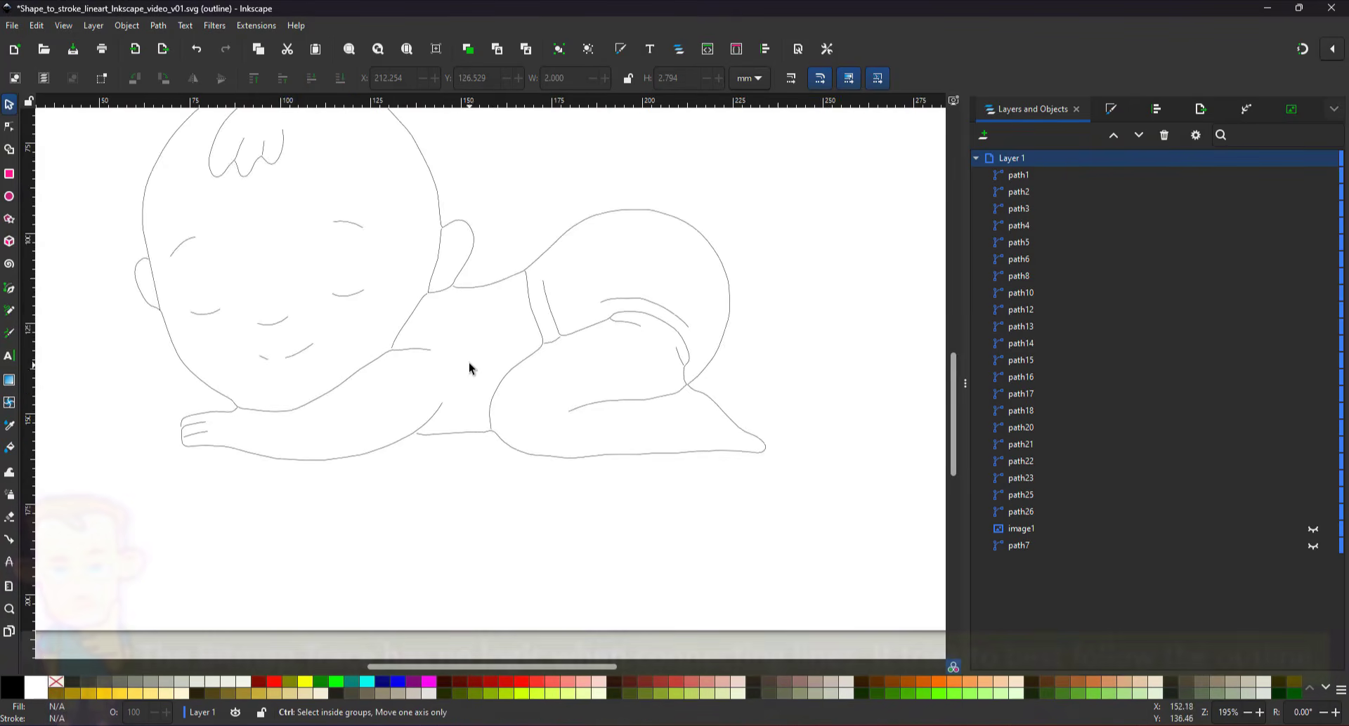
scroll(221, 425, "up", 4)
left_click(275, 370)
key("a")
key("n")
left_click(287, 375)
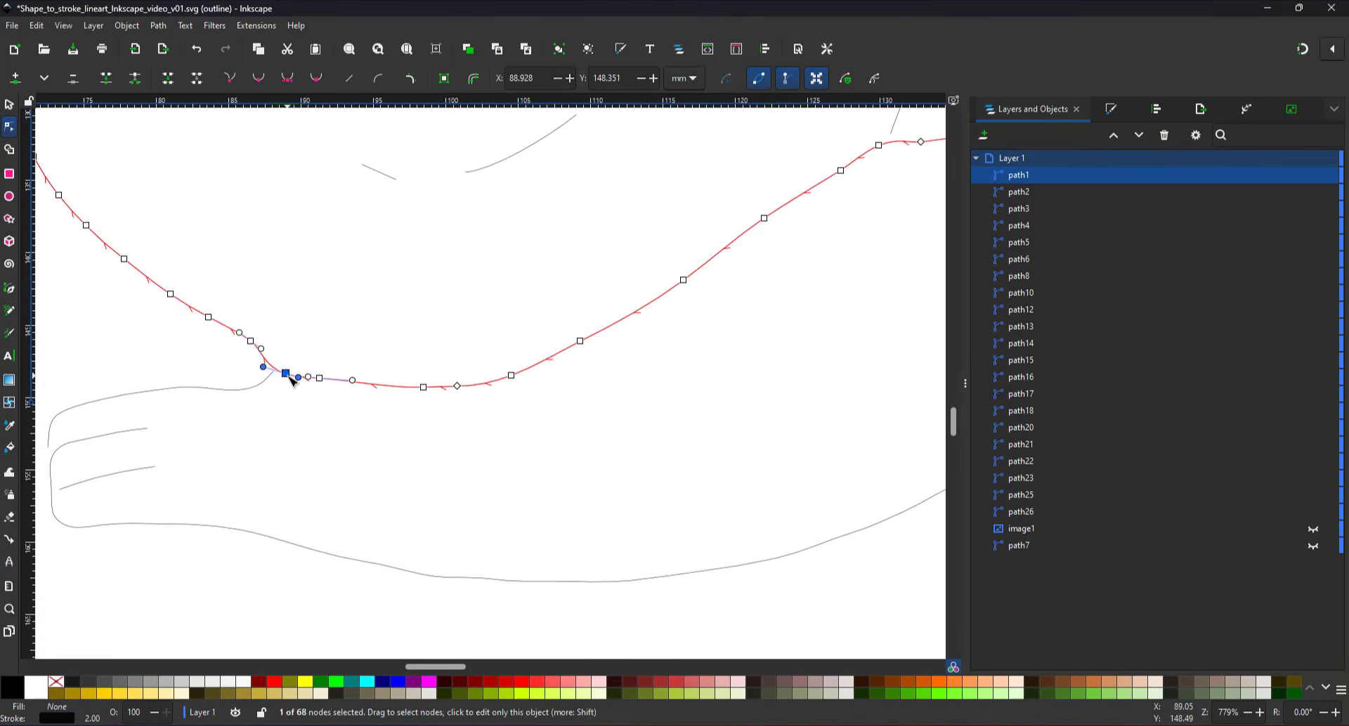
left_click(135, 78)
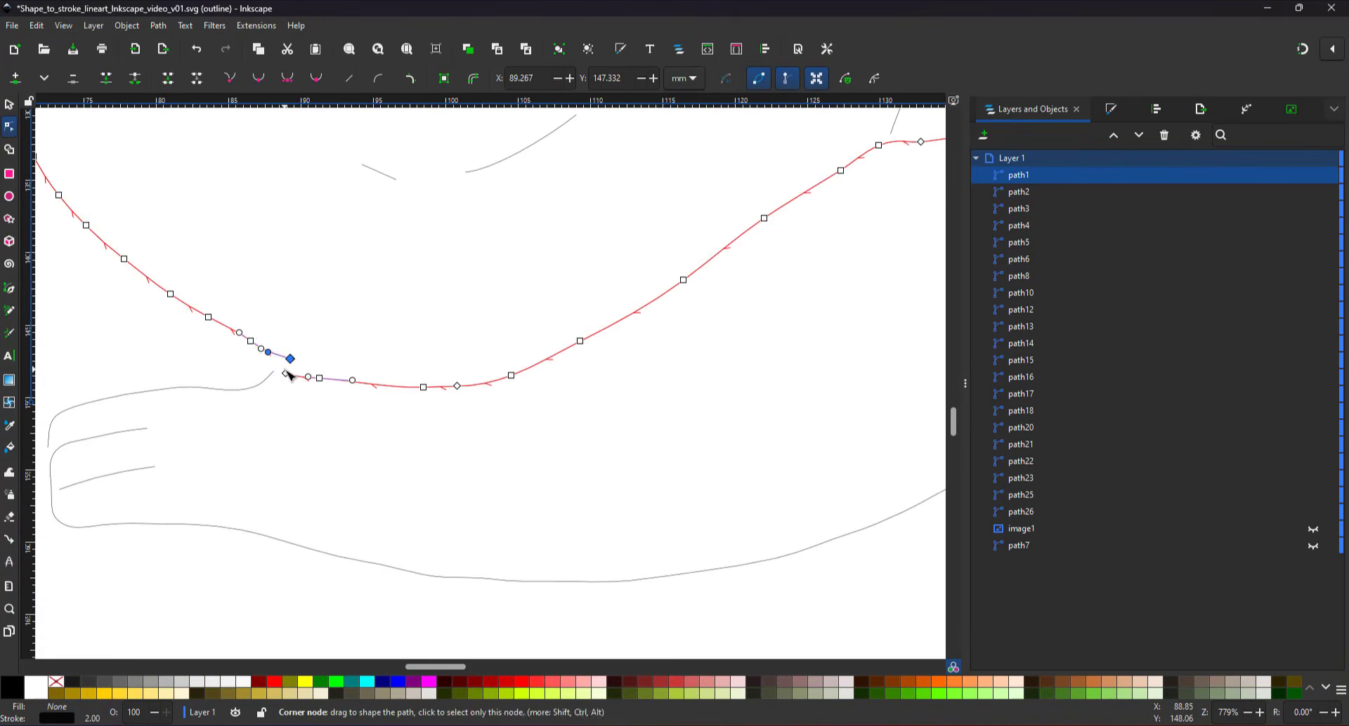
Join the upper hand line to the line continuing under the chin, delete the crowded nodes, and smooth the connection.
left_click(274, 369, "shift")
left_click(273, 371)
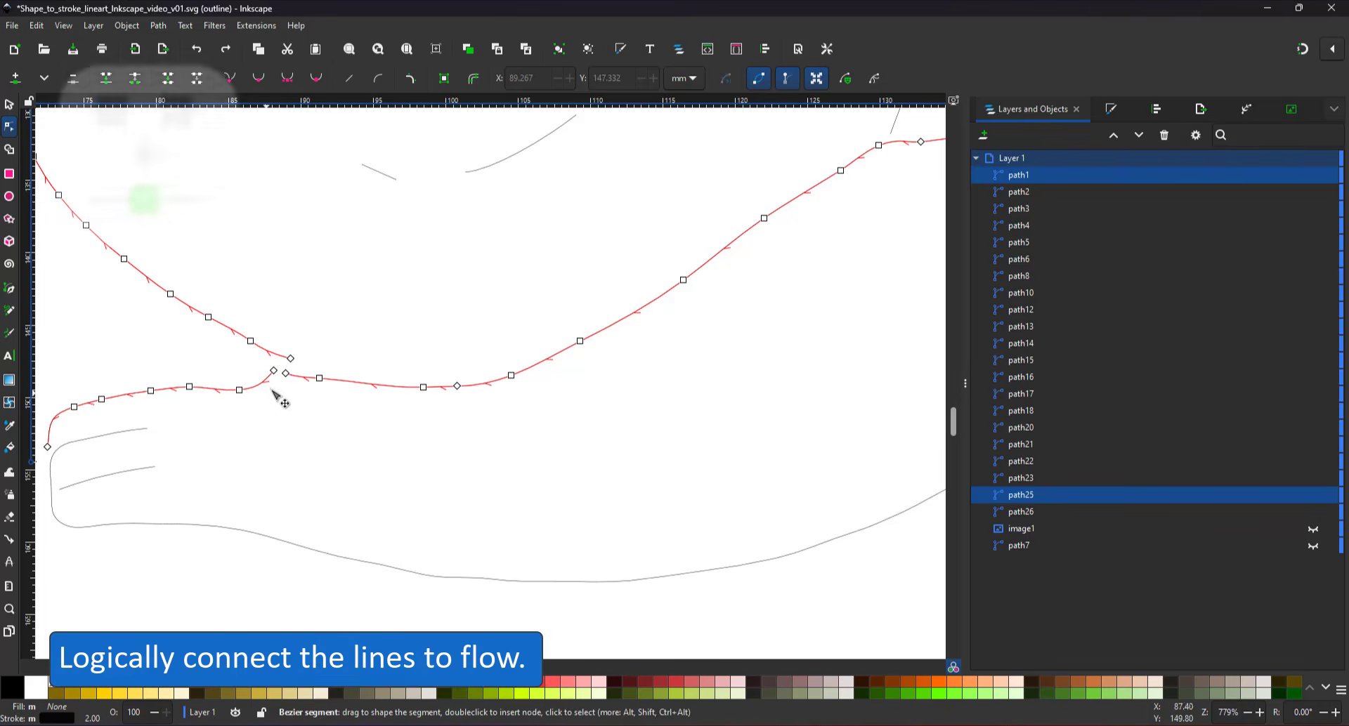
left_click(285, 373, "shift")
key("shift+j")
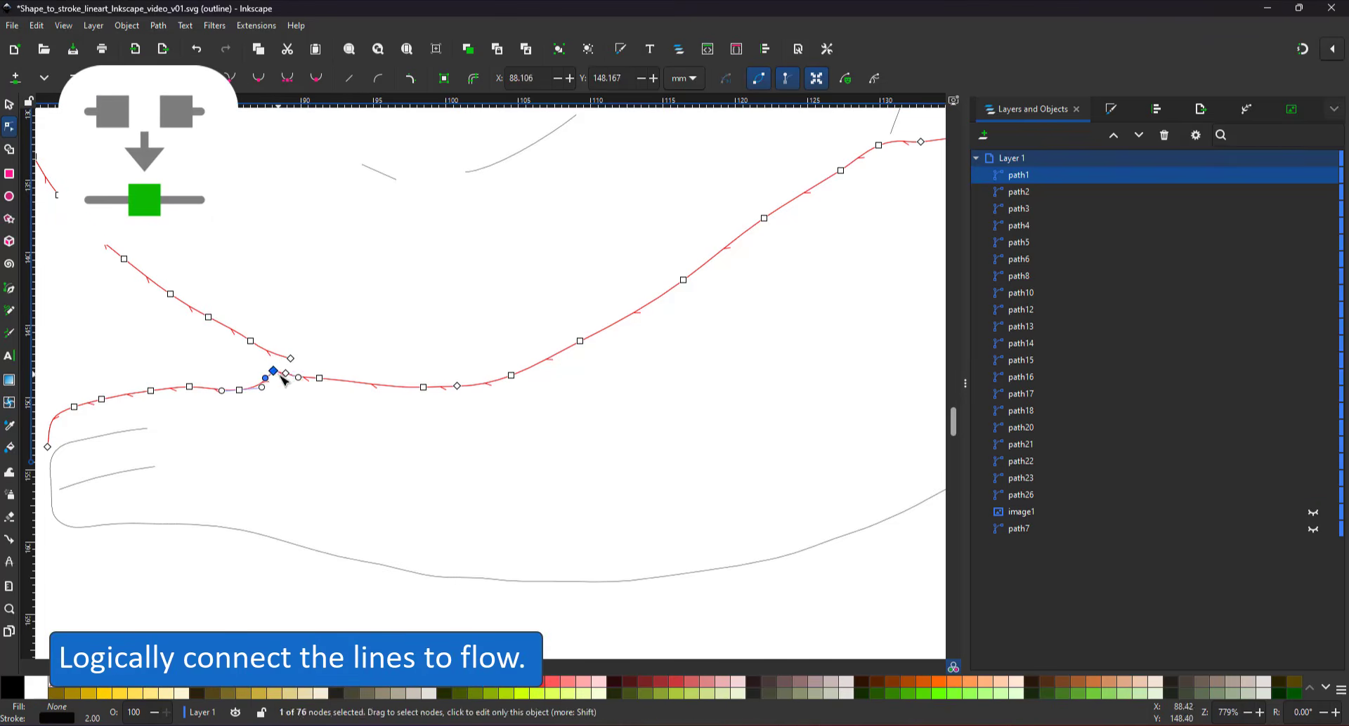
left_click(320, 380)
key("Delete")
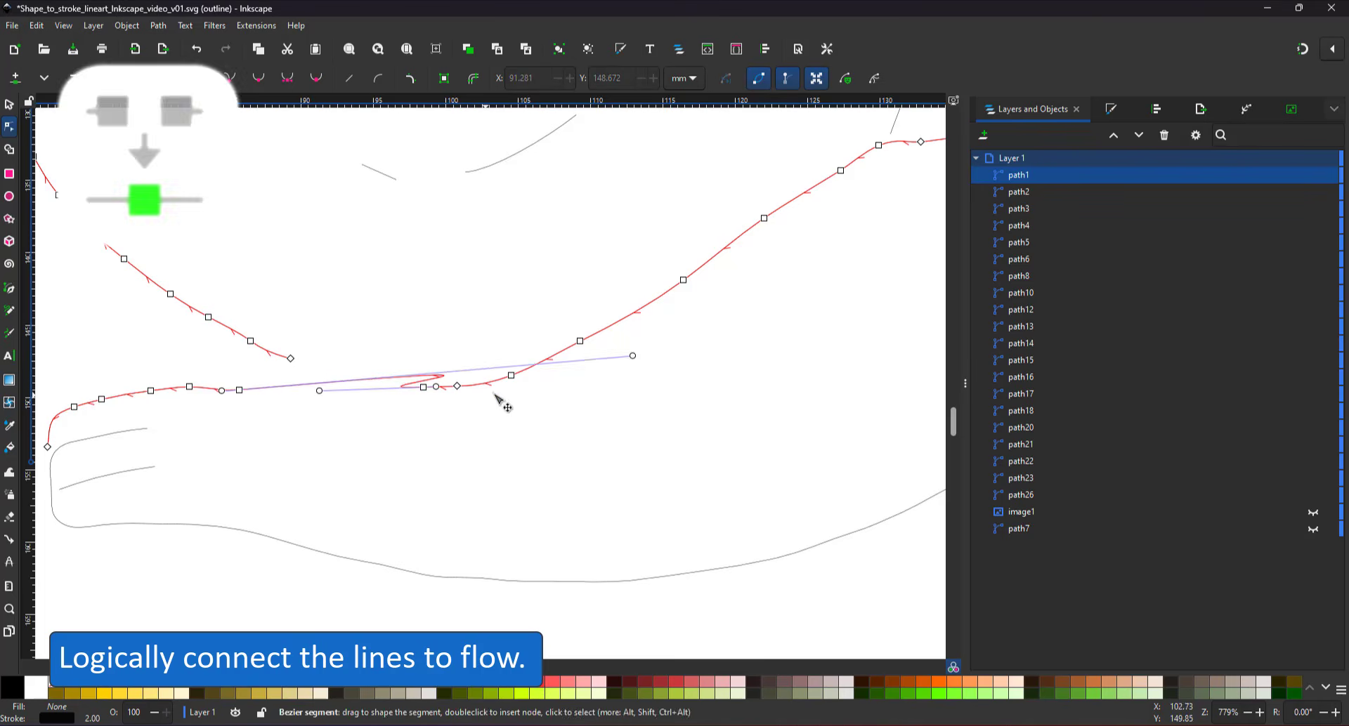
left_click_drag(632, 356, 298, 383)
Break the hand outline between the fingers, curve the upper finger's end inward, and add the middle finger line to the selection.
scroll(314, 455, "up", 1)
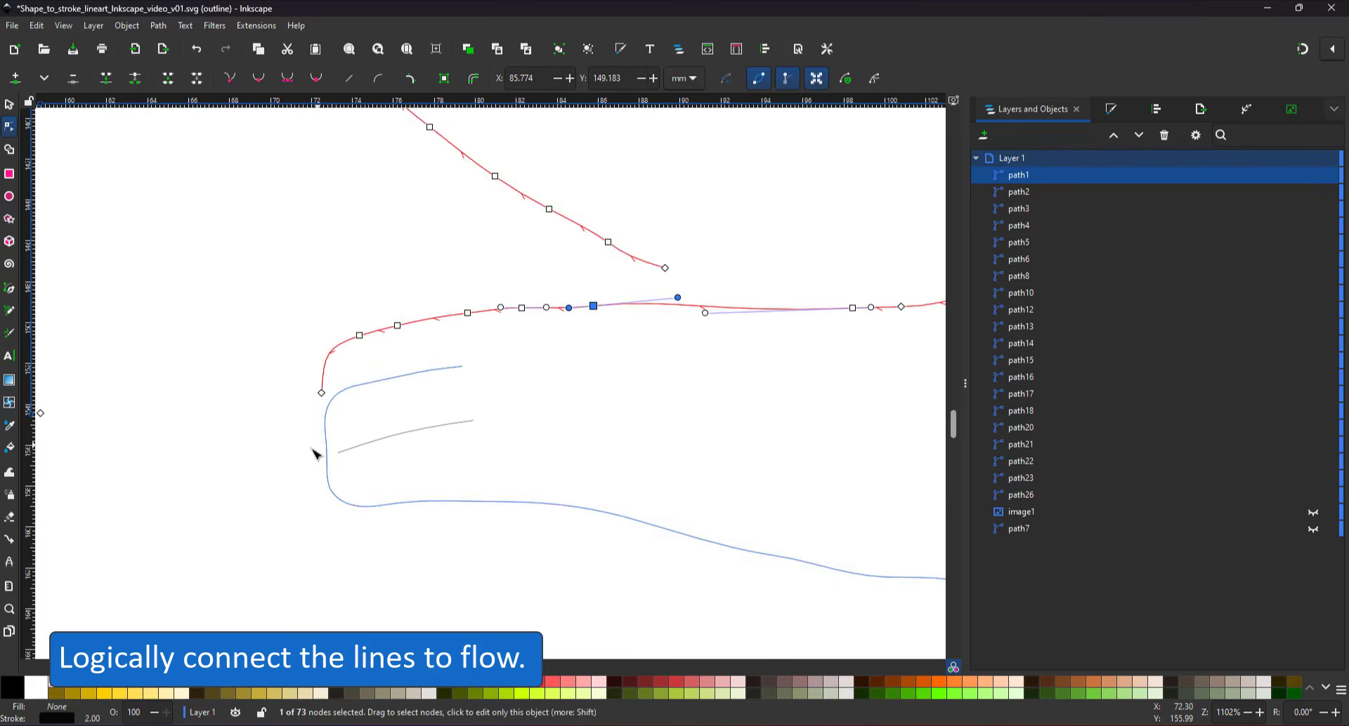
left_click(328, 463)
scroll(332, 461, "up", 2)
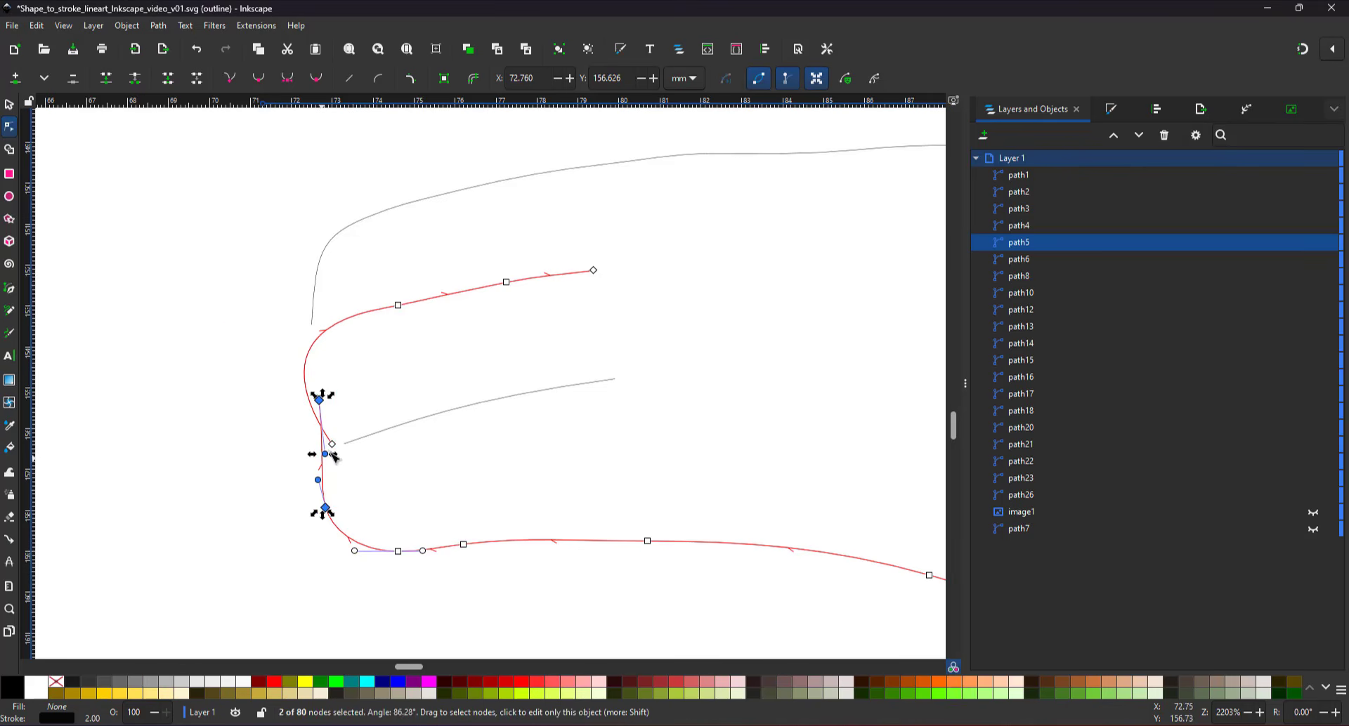
left_click(337, 450, "shift")
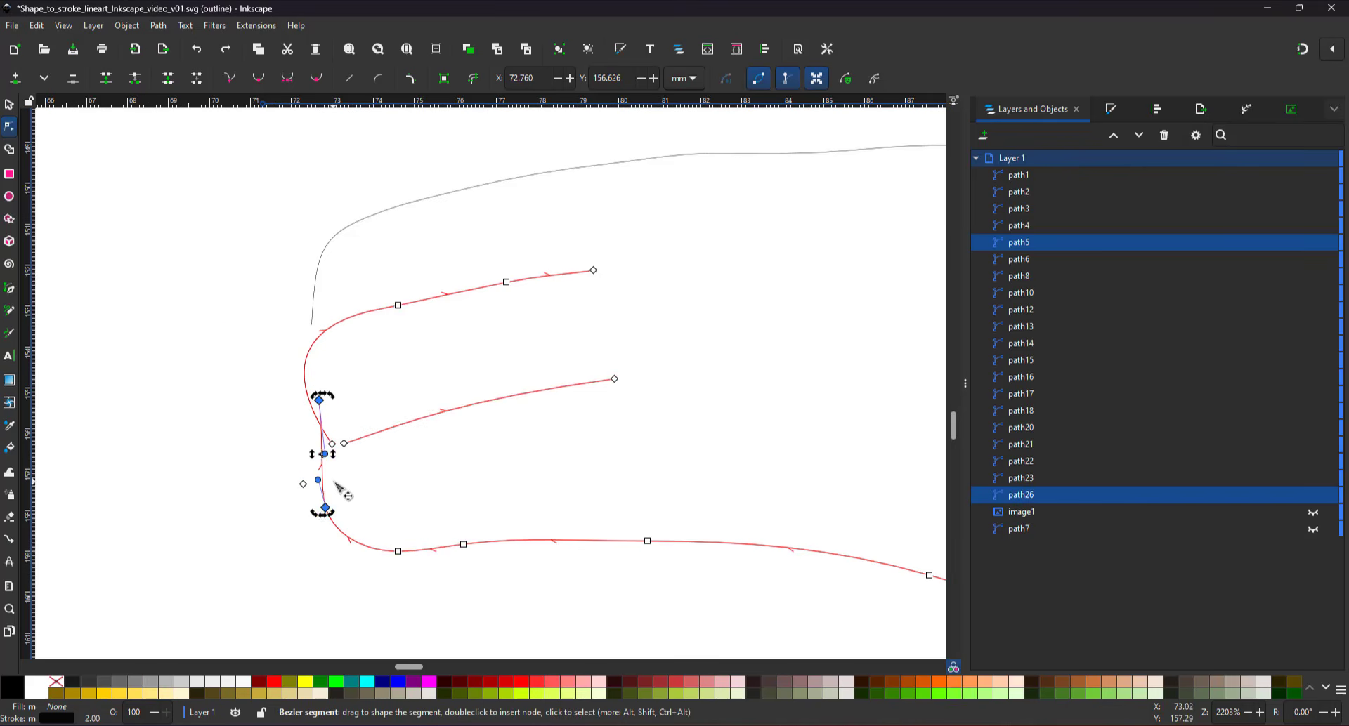
left_click_drag(251, 367, 353, 513)
key("Delete")
key("ctrl+z")
Move the lower hand outline's end to the middle finger line, join the two end nodes, and round the connection.
left_click_drag(342, 470, 348, 449)
left_click(356, 440, "shift")
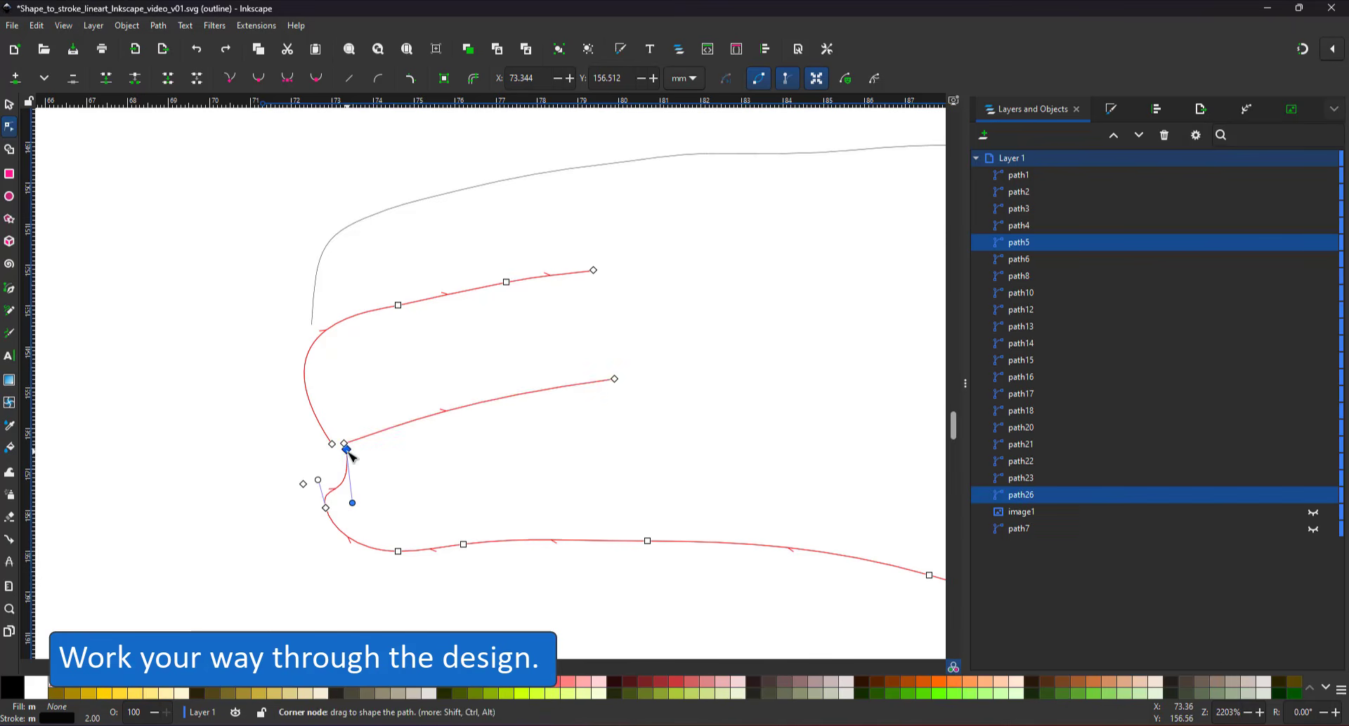
left_click(343, 444, "shift")
left_click(106, 78)
left_click_drag(352, 503, 305, 458)
Break the face outline at the top of the right ear, and move its loose end down to the jaw and shoulder junction.
scroll(340, 475, "down", 4)
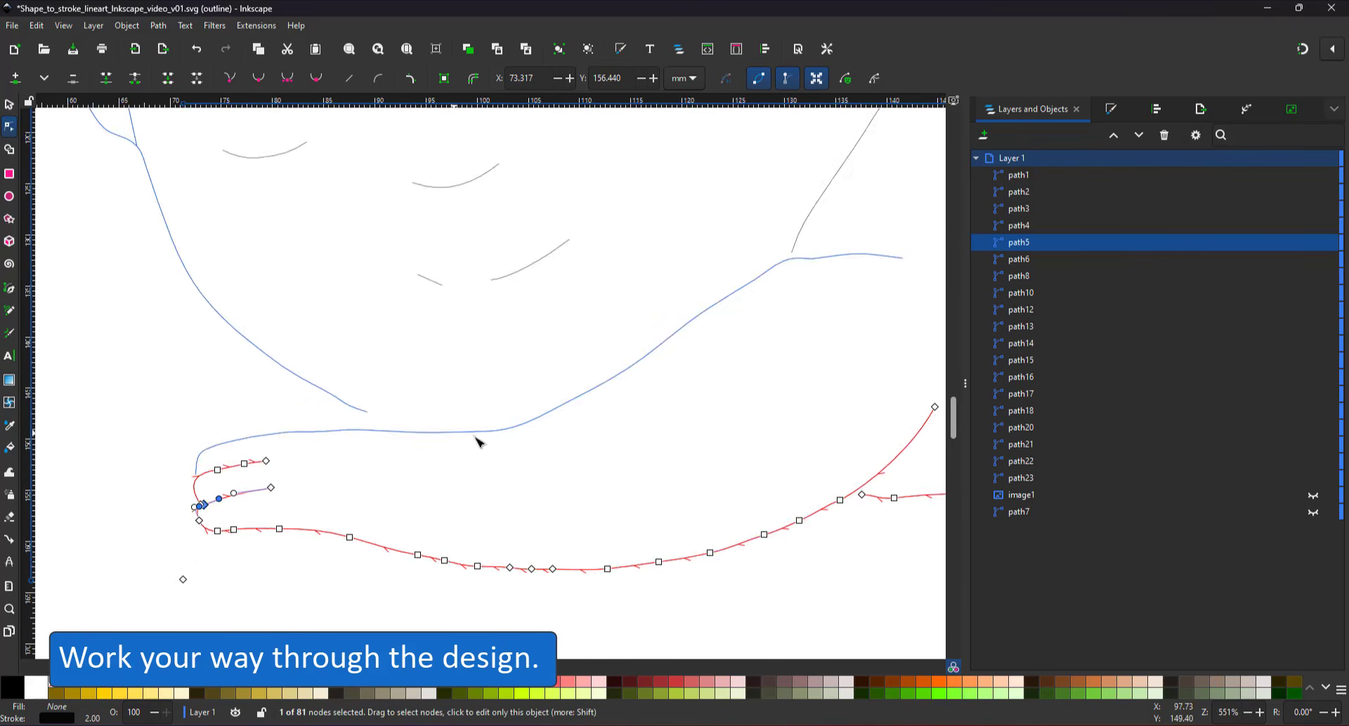
scroll(476, 440, "down", 4)
scroll(591, 380, "up", 2)
left_click(594, 262)
scroll(595, 261, "up", 3)
left_click(574, 157)
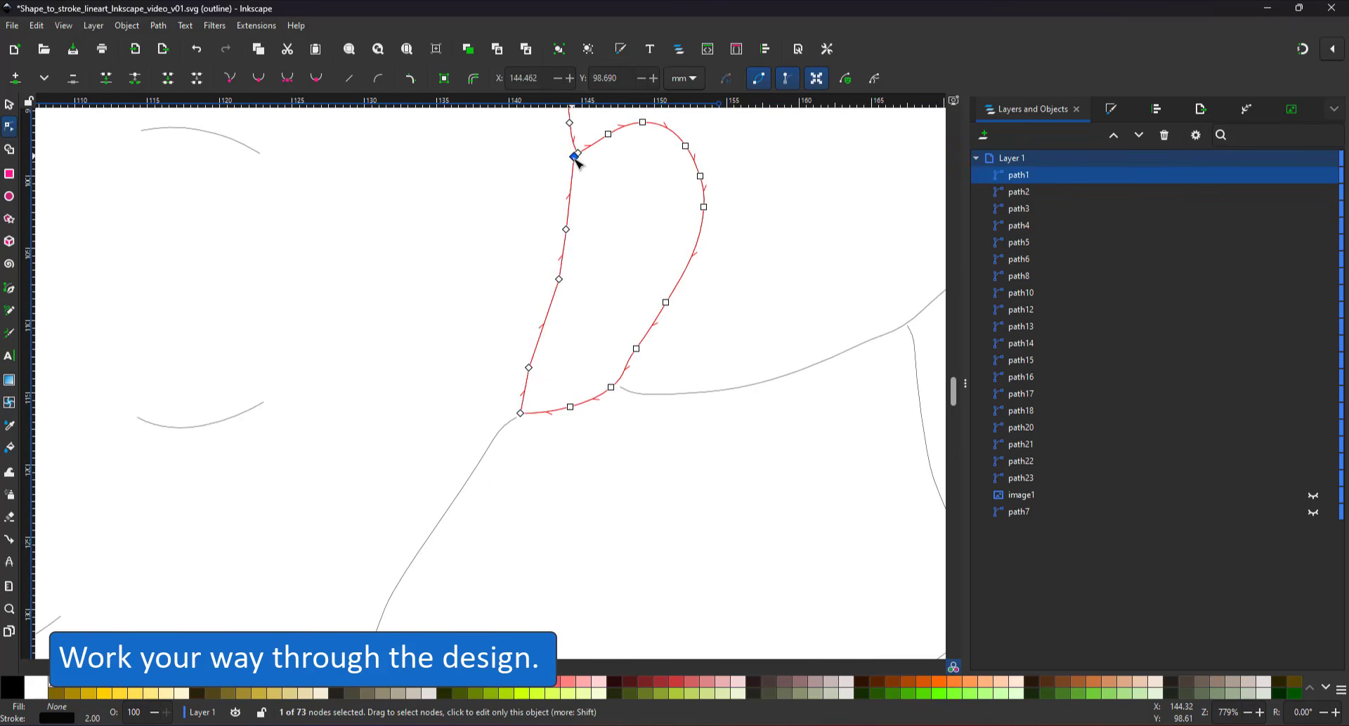
left_click(135, 79)
left_click_drag(577, 153, 367, 639)
Curve the extended cheek line with its handles, and delete the leftover jaw segment below the right ear.
left_click_drag(364, 634, 517, 431)
left_click(500, 429)
left_click_drag(277, 403, 514, 639)
key("Delete")
Extend the thigh line's upper end across the diaper's leg opening, and delete the short connecting segment at the waistband.
scroll(513, 349, "down", 6)
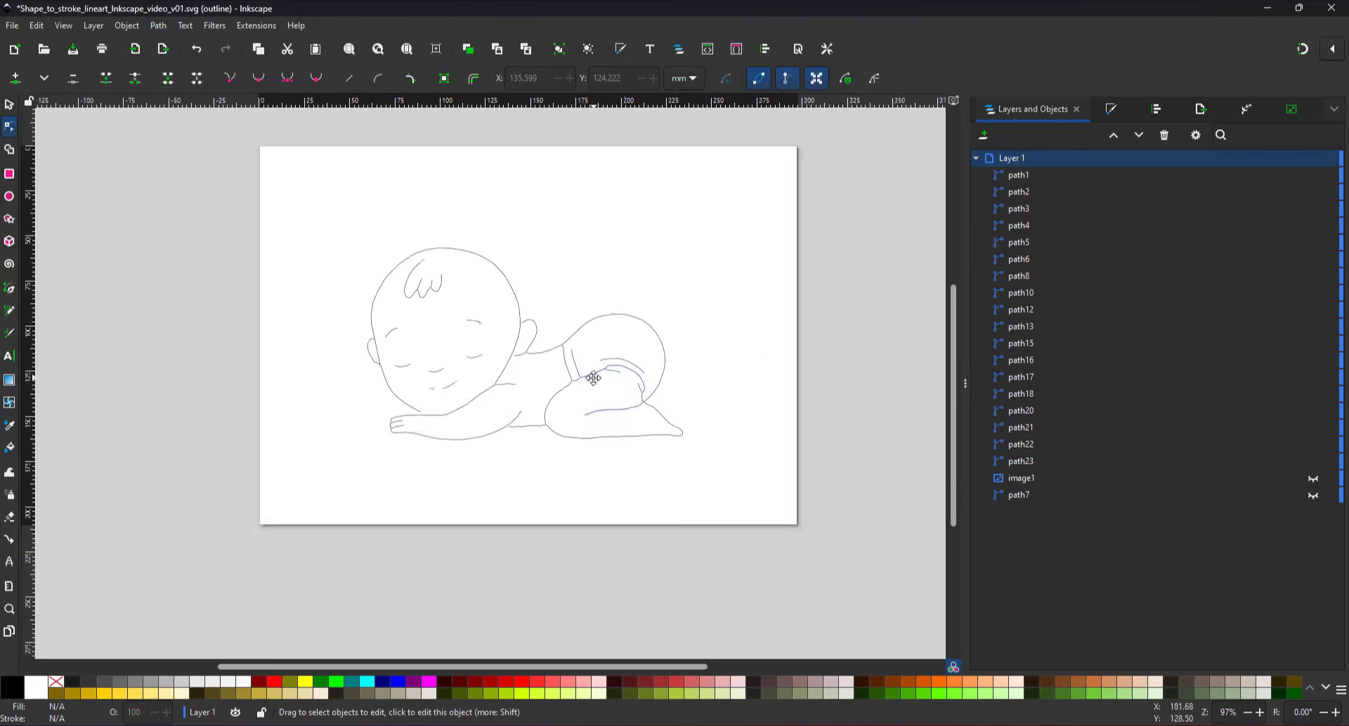
scroll(594, 378, "up", 5)
left_click(552, 449)
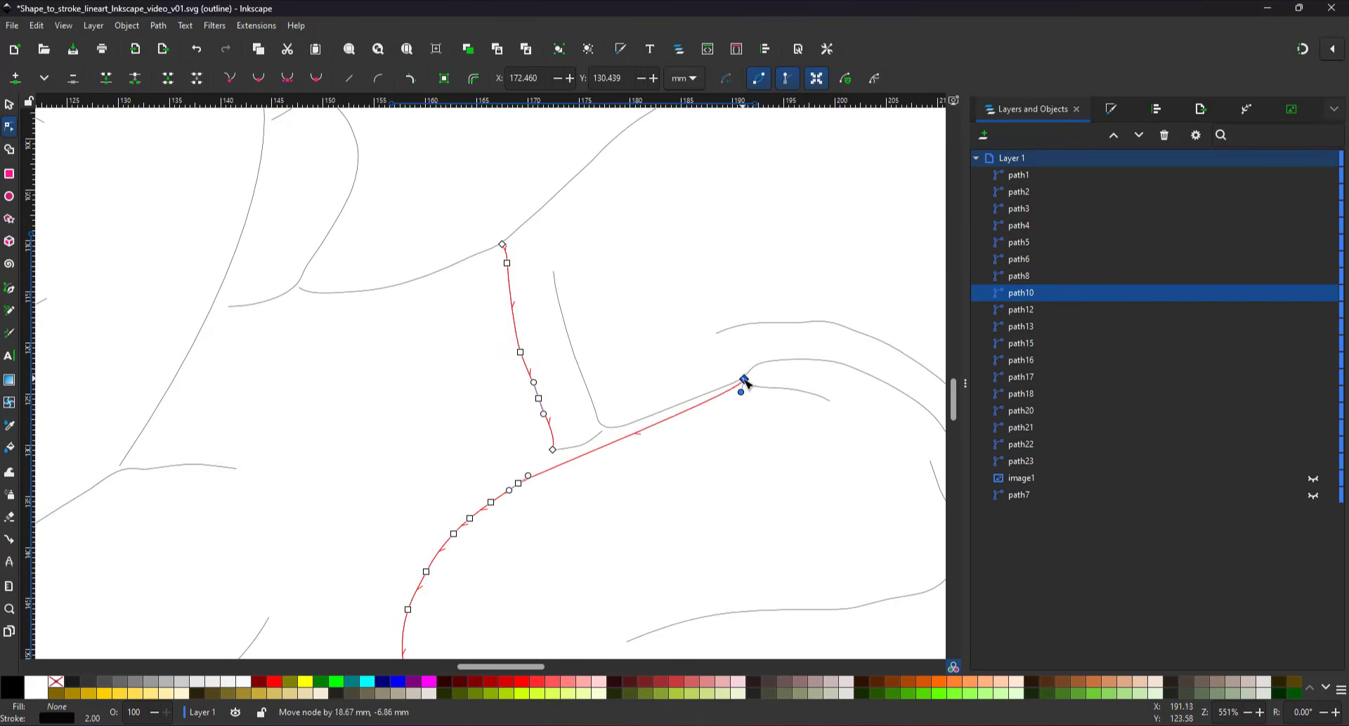
left_click_drag(744, 380, 794, 443)
left_click_drag(806, 461, 746, 274)
left_click(377, 450)
key("Delete")
Add nodes to the extended thigh line, and shape it around the leg opening down to the foot junction.
left_click(592, 450)
double_click(489, 424)
left_click_drag(490, 423, 578, 364)
double_click(606, 380)
double_click(725, 458)
left_click_drag(725, 458, 755, 455)
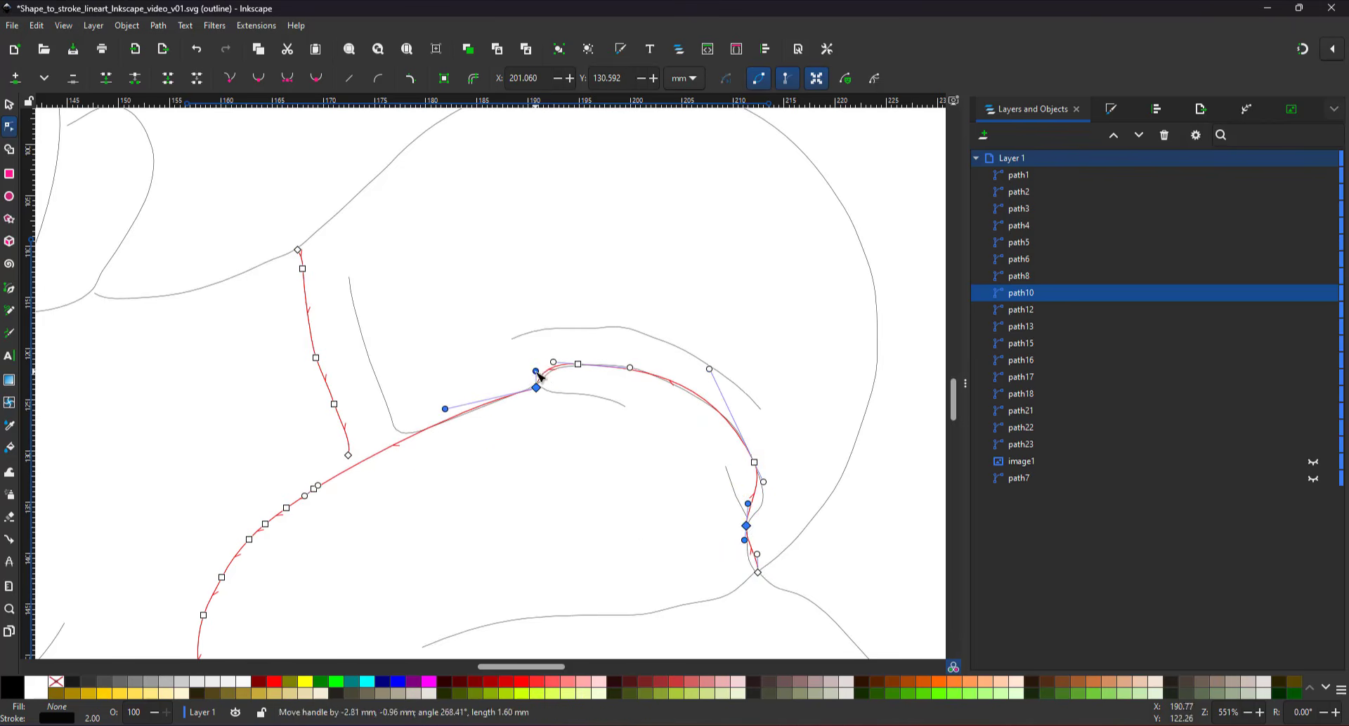
left_click(745, 567)
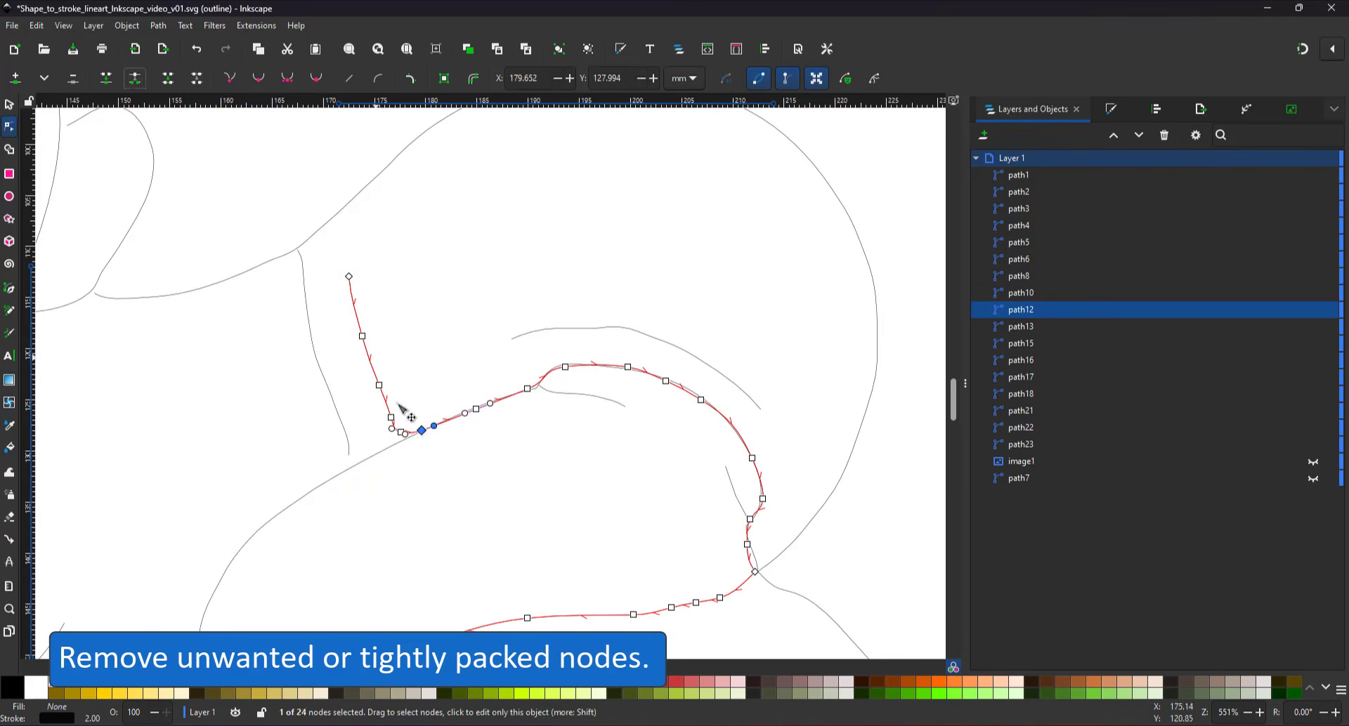
Delete the nodes of the old waistband path that duplicate the reshaped thigh line.
left_click_drag(408, 409, 444, 449)
key("Delete")
left_click_drag(458, 338, 775, 558)
key("Delete")
Clean up the short fold beneath the leg opening, and move the small knee crease's lower end onto the thigh line.
left_click(580, 395)
left_click_drag(552, 376, 608, 418)
left_click(735, 492)
left_click_drag(746, 518, 745, 526)
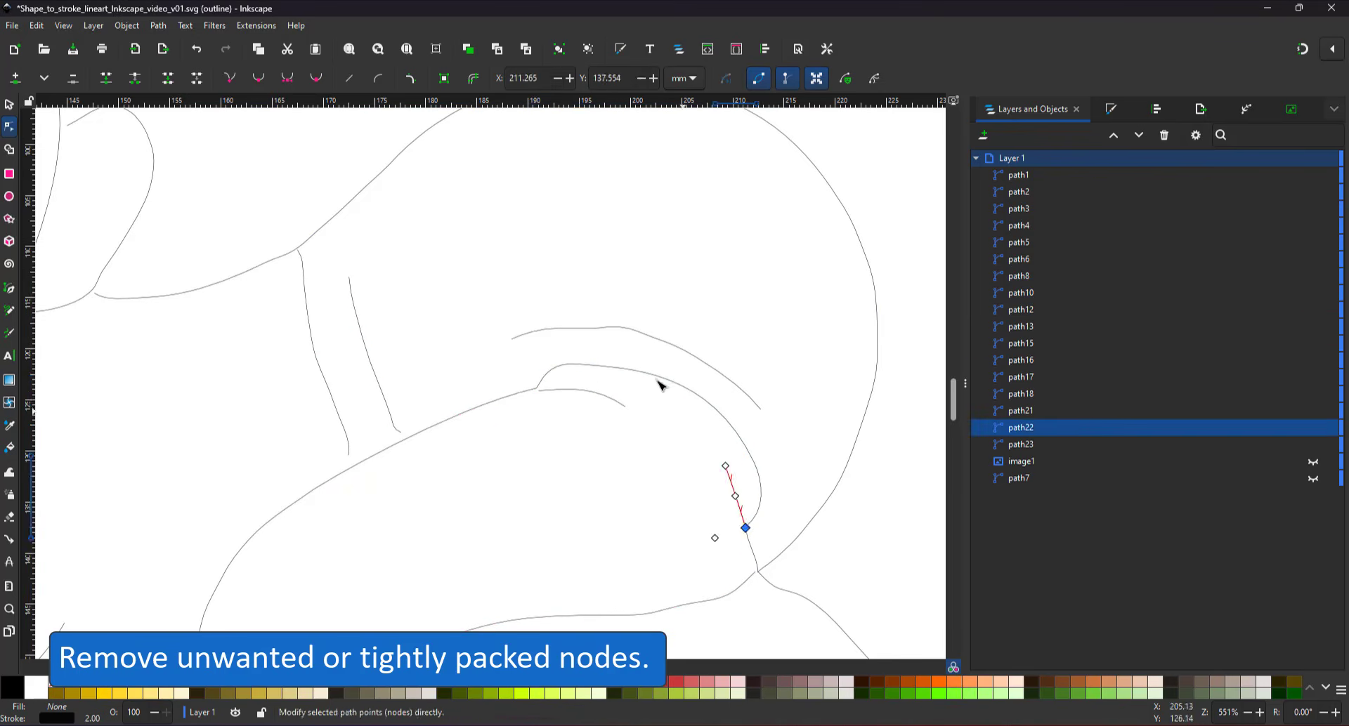
Delete the surplus nodes along the diaper fold above the leg opening.
left_click(653, 338)
left_click_drag(576, 310, 749, 403)
key("Delete")
Move the lower ends of both waistband lines onto the thigh line.
left_click(388, 410)
left_click_drag(400, 432, 352, 464)
left_click(349, 452)
Separate the lower leg line from the diaper outline, connect it to the foot line, and delete surplus nodes at the junction.
scroll(306, 313, "down", 2)
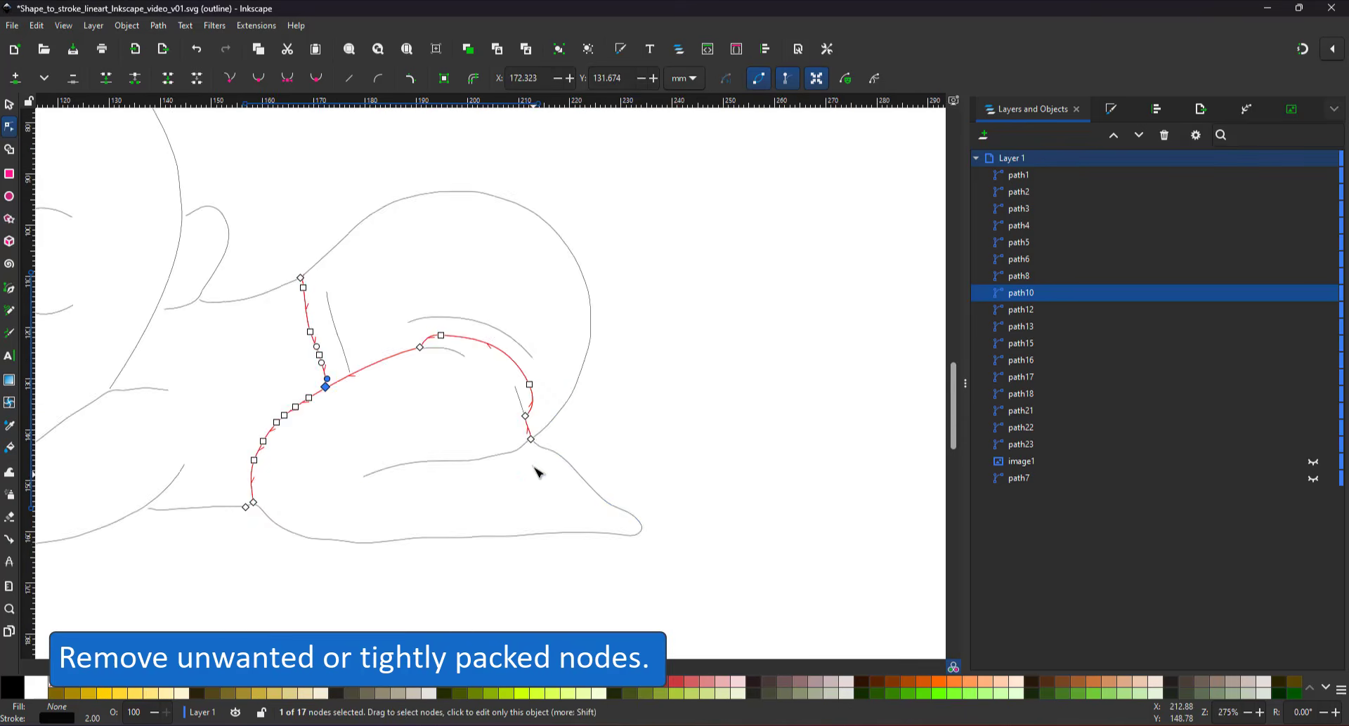
scroll(524, 451, "up", 4)
left_click(536, 422)
left_click(570, 426)
left_click(553, 410)
left_click_drag(553, 410, 536, 438)
left_click(529, 430)
left_click_drag(548, 410, 544, 452)
left_click(560, 437, "shift")
key("Delete")
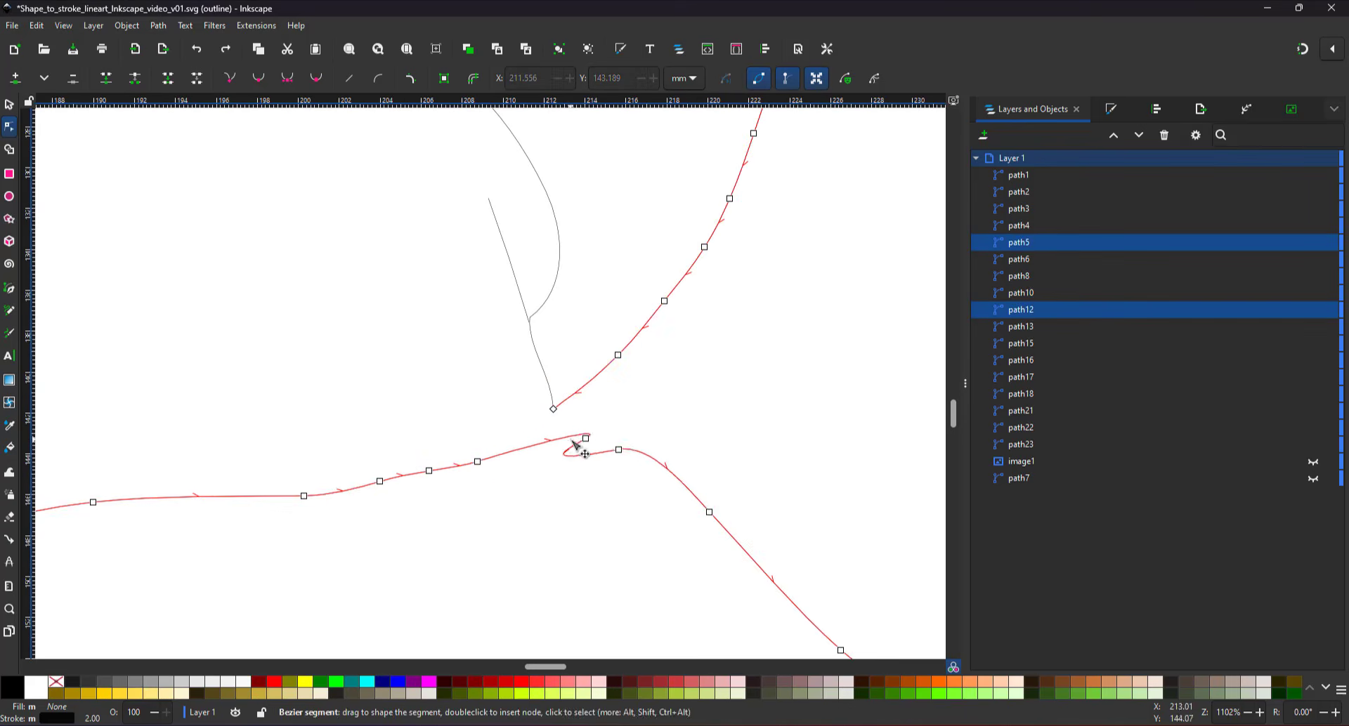
Extend the small knee crease's lower end down to the joined leg line.
left_click(533, 318)
left_click(550, 431)
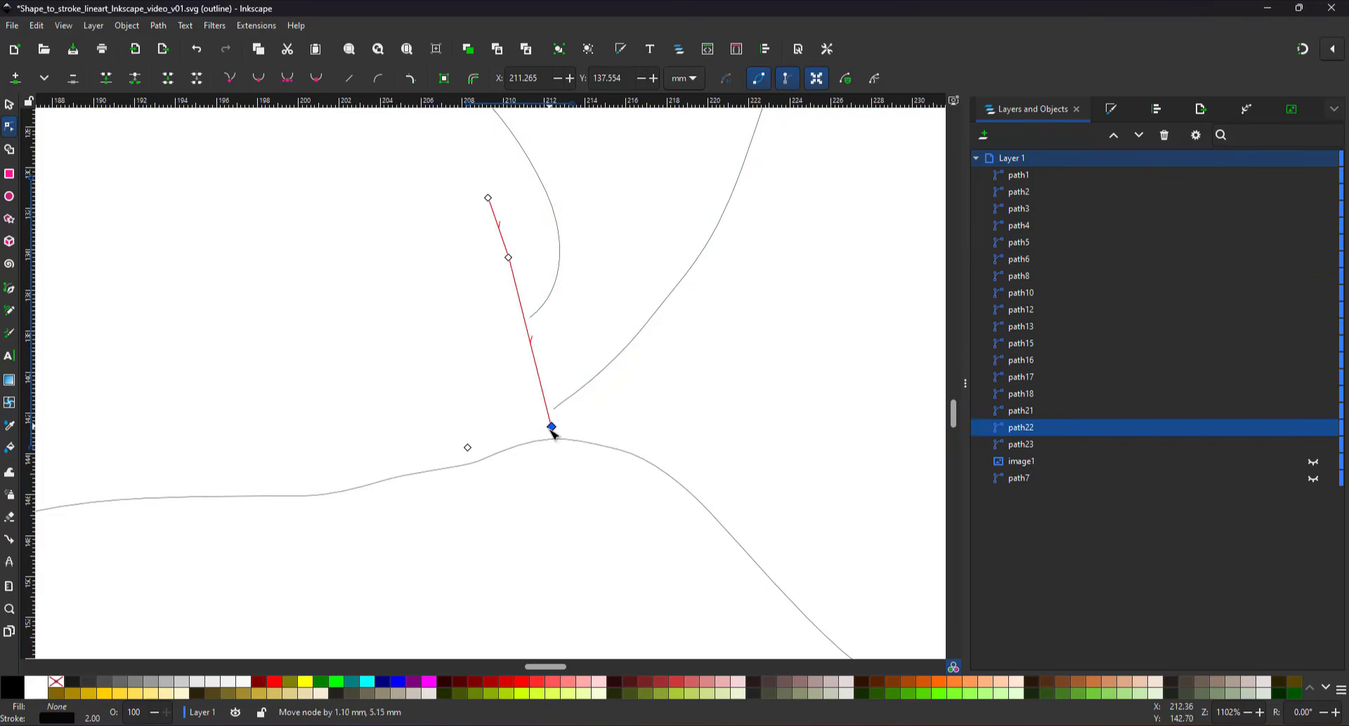
Show the whole page in the Normal display mode.
key("5")
left_click(953, 100)
left_click(926, 151)
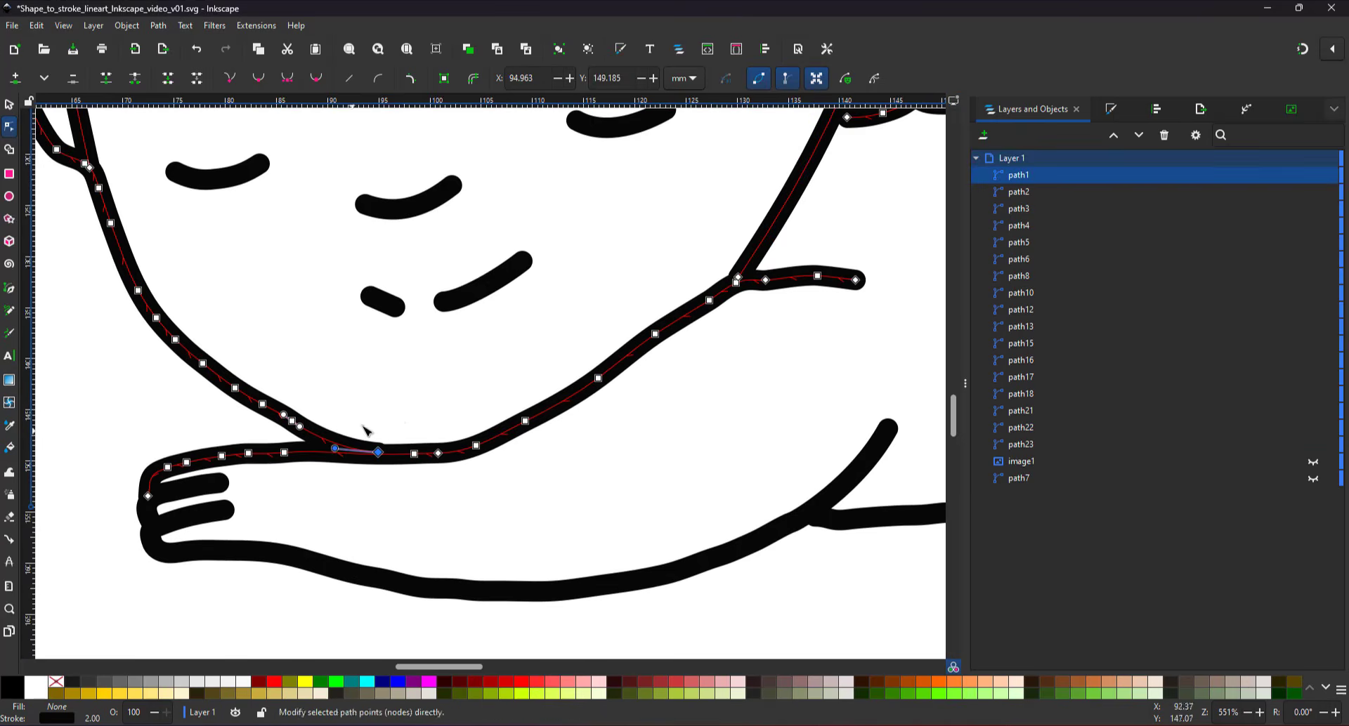
Simplify the nodes where the short shoulder line branches off the jaw.
scroll(566, 351, "up", 2)
left_click_drag(595, 235, 545, 302)
scroll(560, 330, "down", 3)
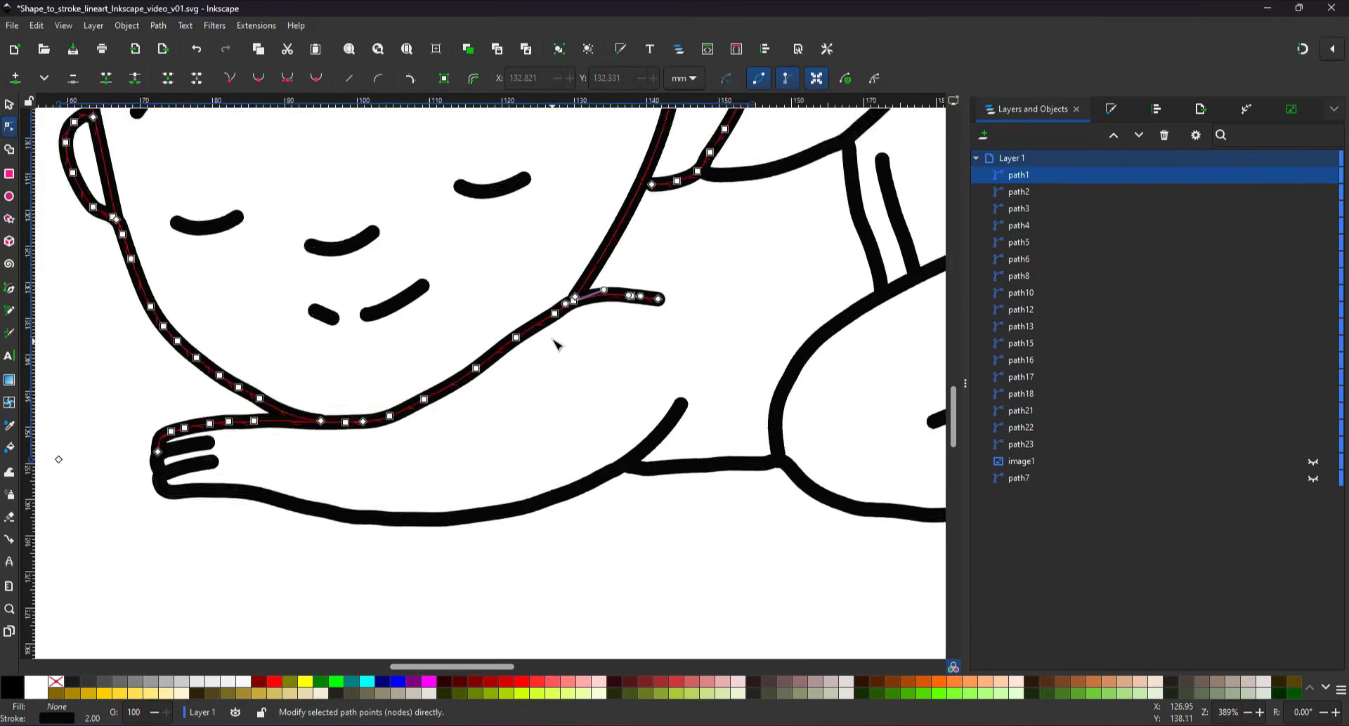
left_click(557, 343)
Reconnect the first hair curl to its upward strand, and delete the surplus nodes around that junction.
scroll(457, 192, "up", 2)
left_click(457, 355)
left_click(422, 351)
left_click(422, 352)
left_click(443, 327, "shift")
key("Delete")
left_click(446, 329)
left_click(457, 351)
left_click_drag(482, 341, 448, 372)
key("Delete")
Break the second hair curl at its junction, delete the old tip, and extend the curl to the tip with fewer nodes.
left_click(135, 79)
left_click(561, 274)
key("Delete")
left_click(534, 322)
left_click_drag(550, 313, 562, 242)
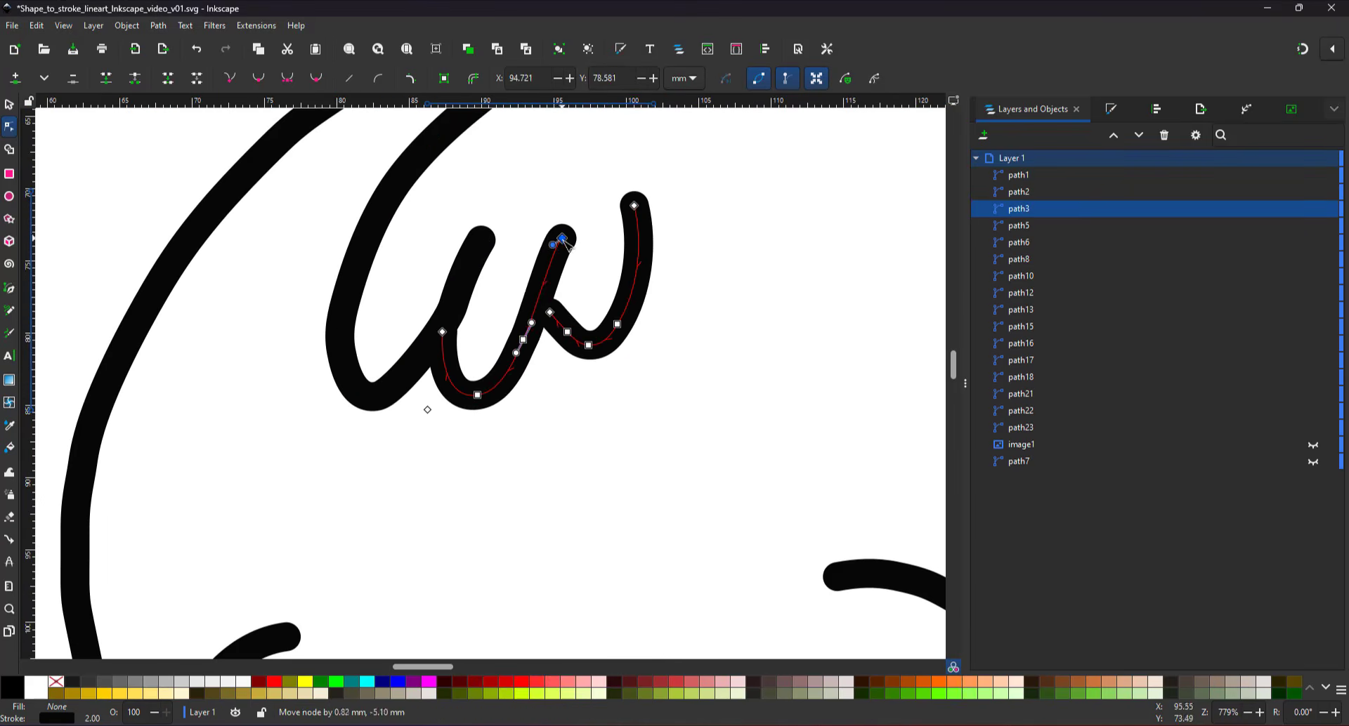
left_click(523, 340)
key("Delete")
key("5")
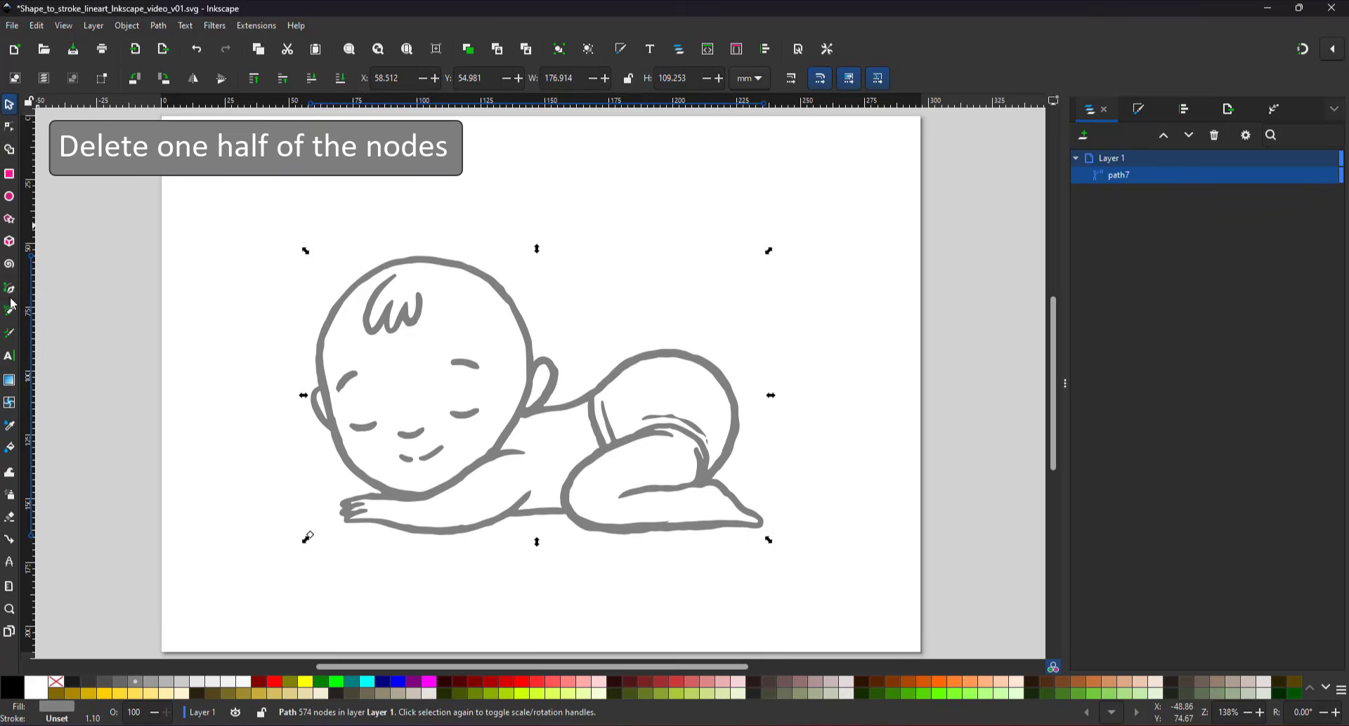
Apply an Offset path effect of -1.2 mm to the sleeping-baby outline.
left_click(1291, 111)
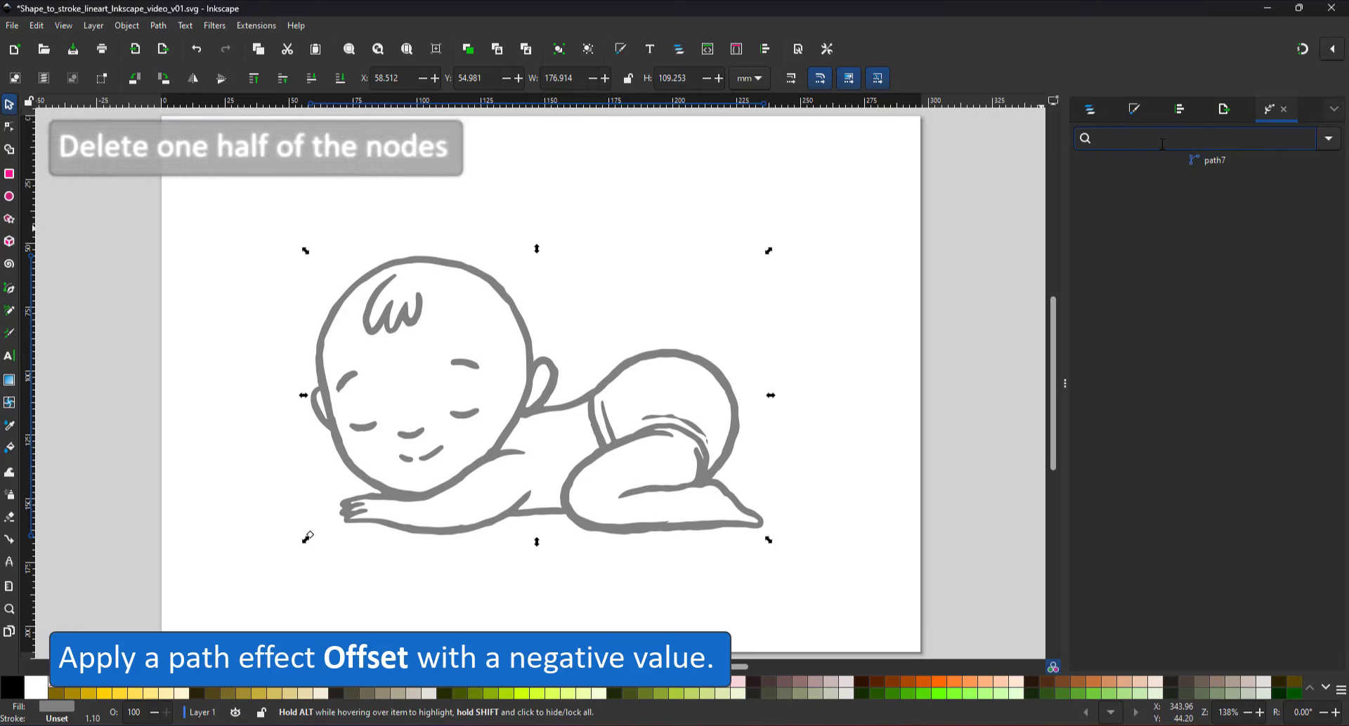
type("off")
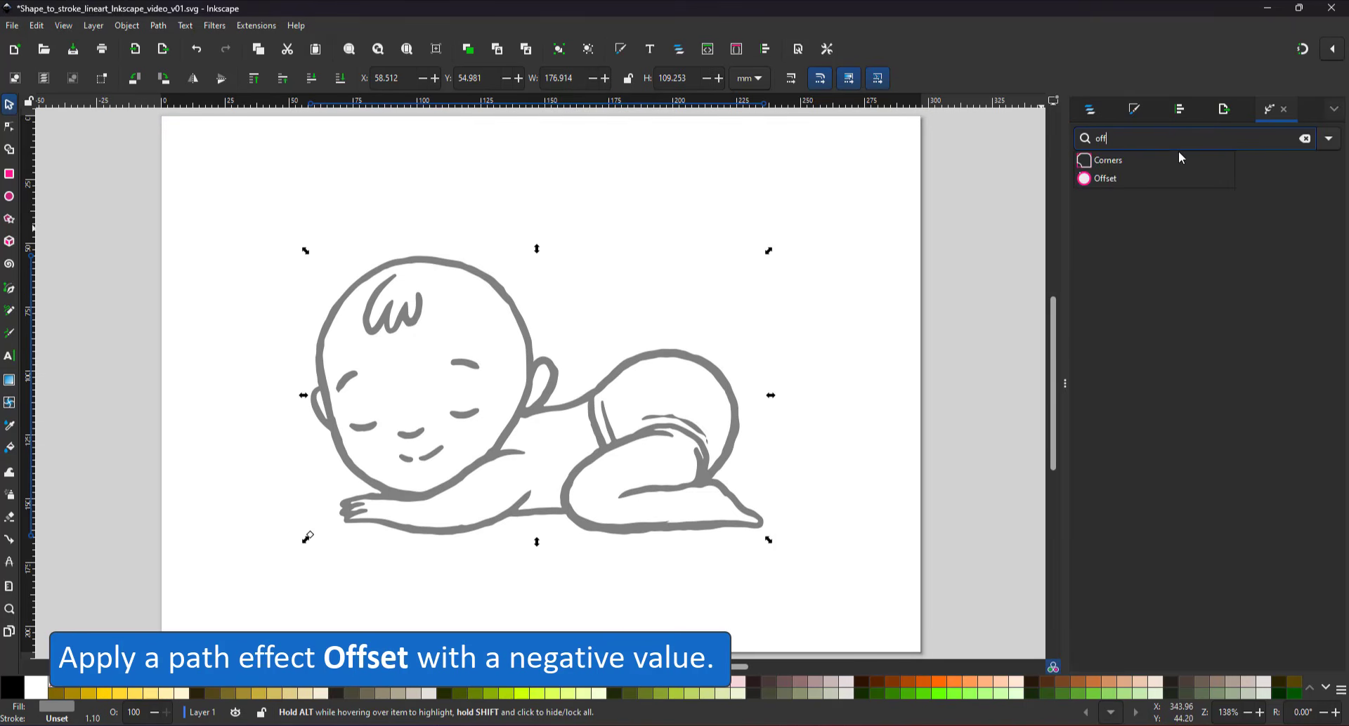
left_click(1165, 185)
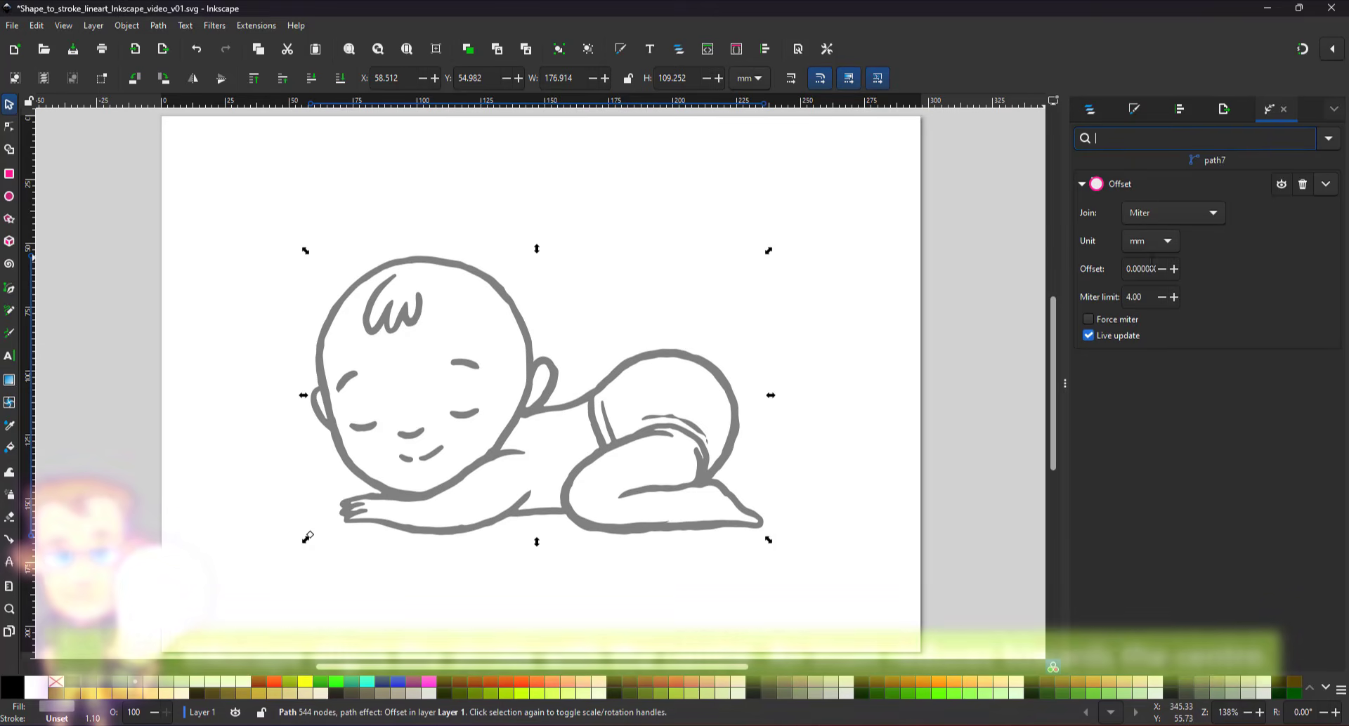
left_click(1162, 269)
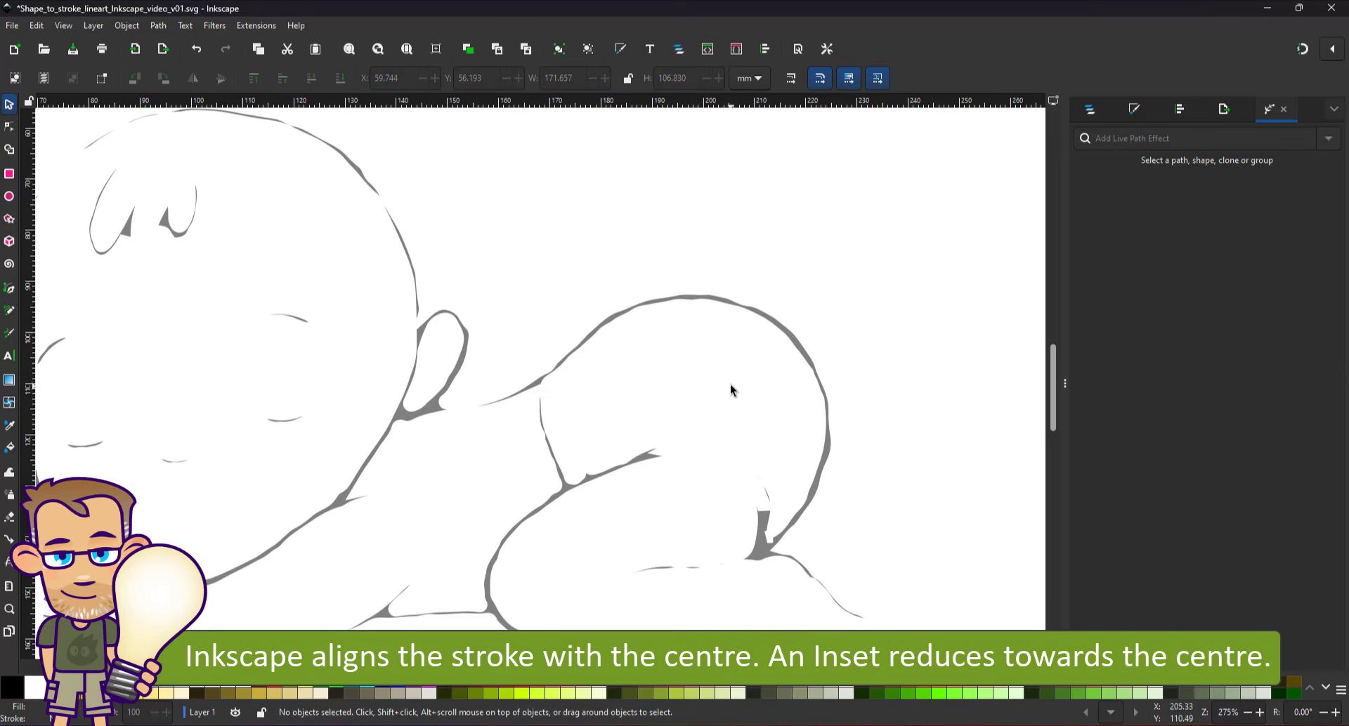
left_click_drag(761, 422, 811, 374)
left_click(820, 265)
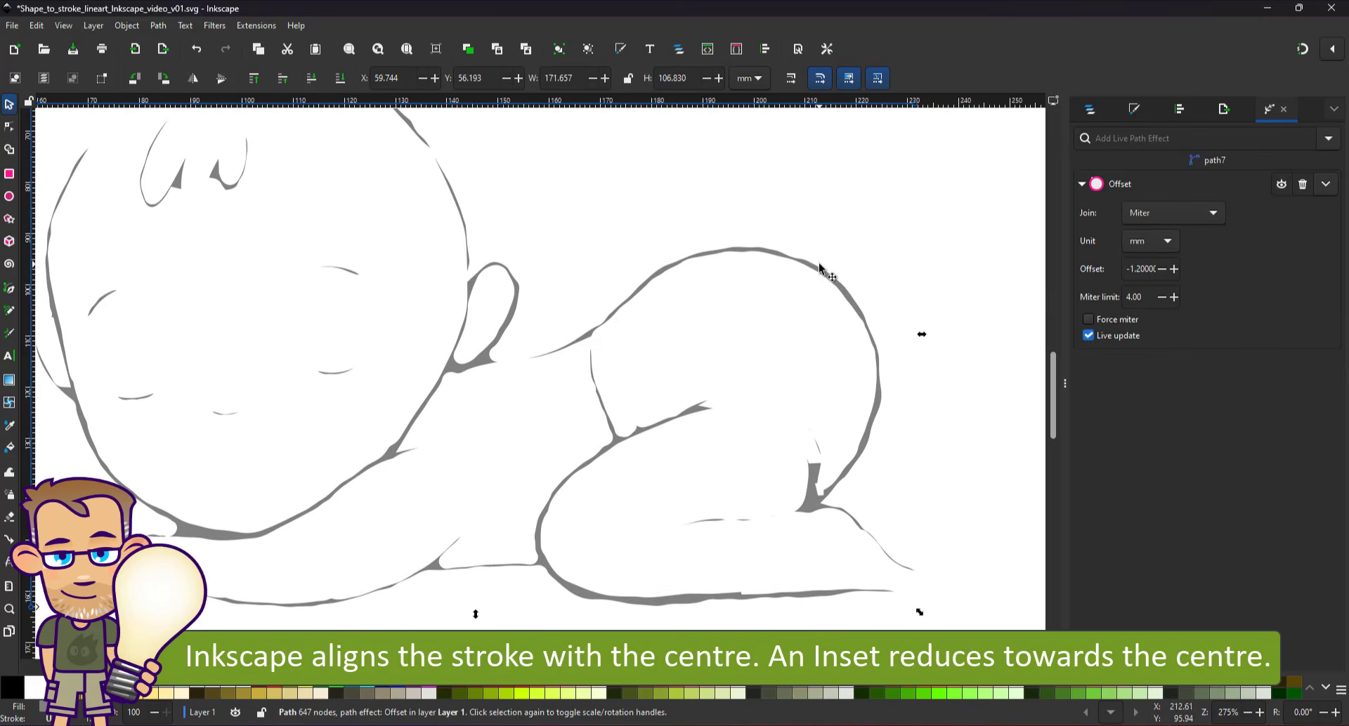
Set the Offset path effect's value to -0.8 mm.
left_click(1174, 269)
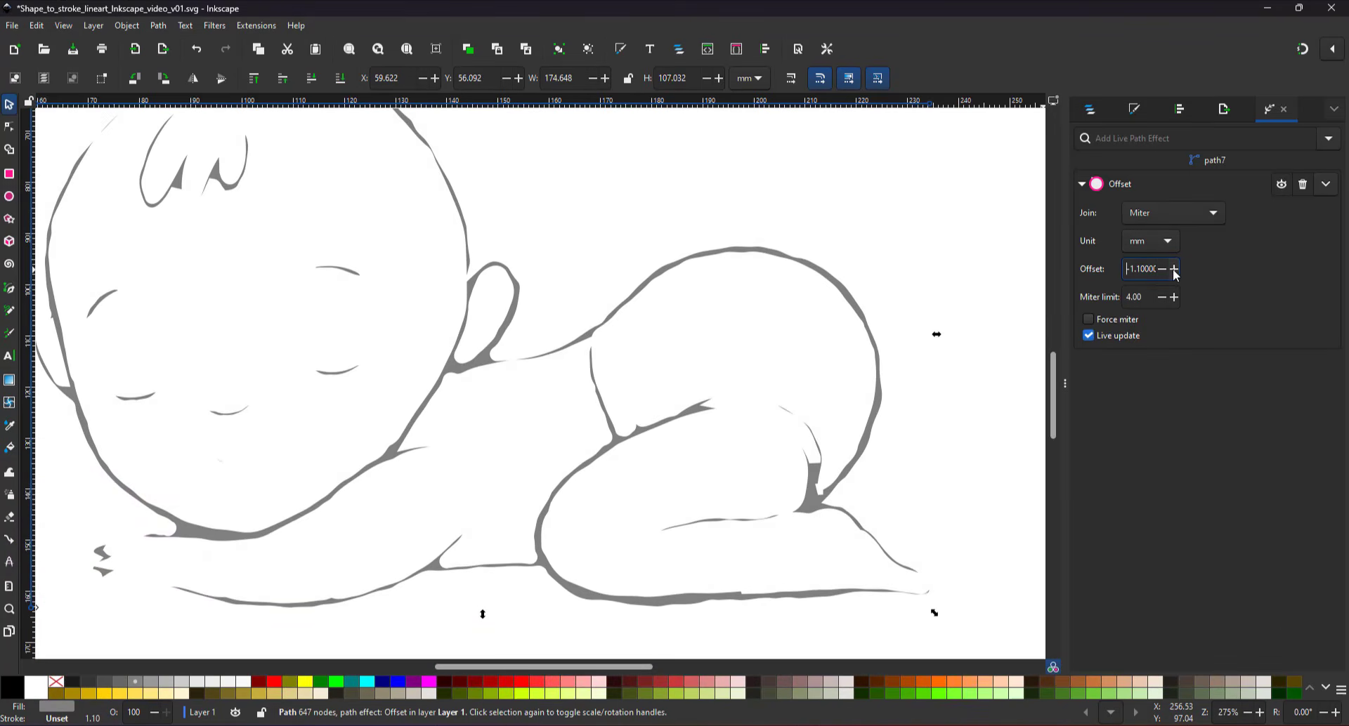
left_click(1173, 269)
left_click(1174, 269)
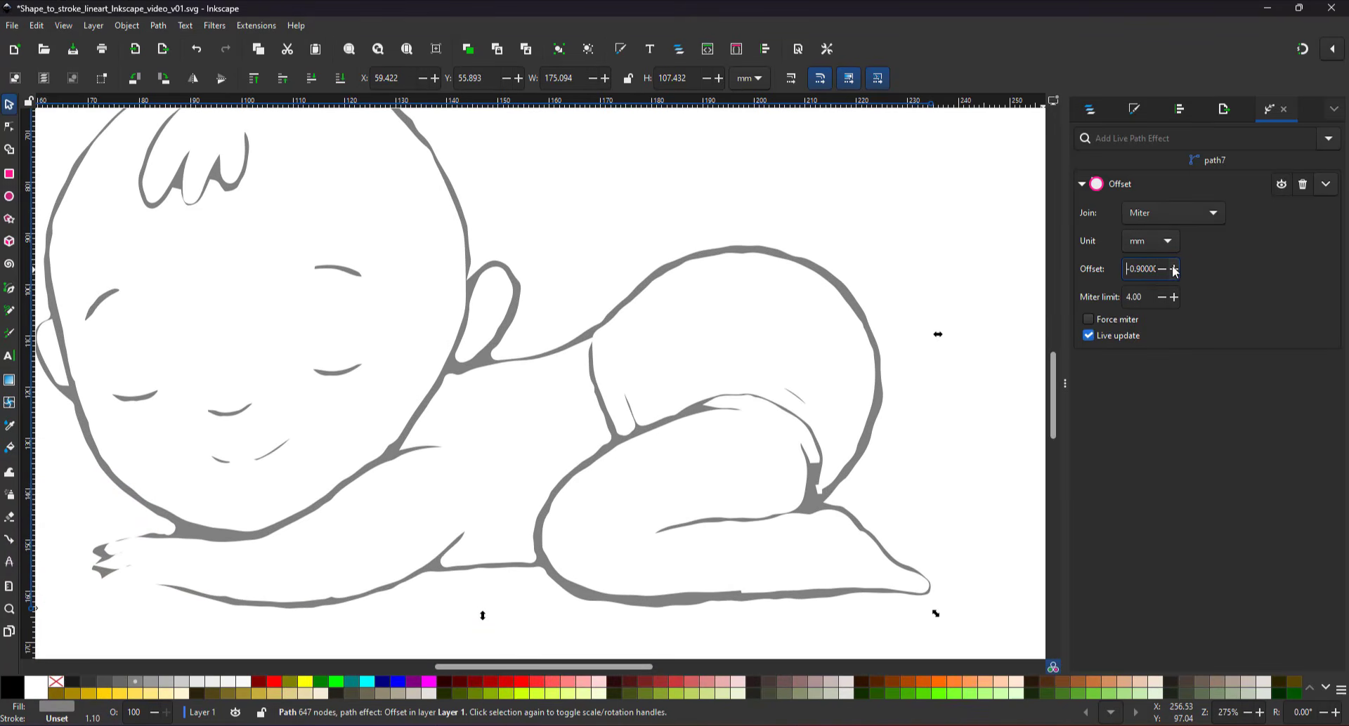
left_click(1173, 269)
scroll(659, 368, "down", 2)
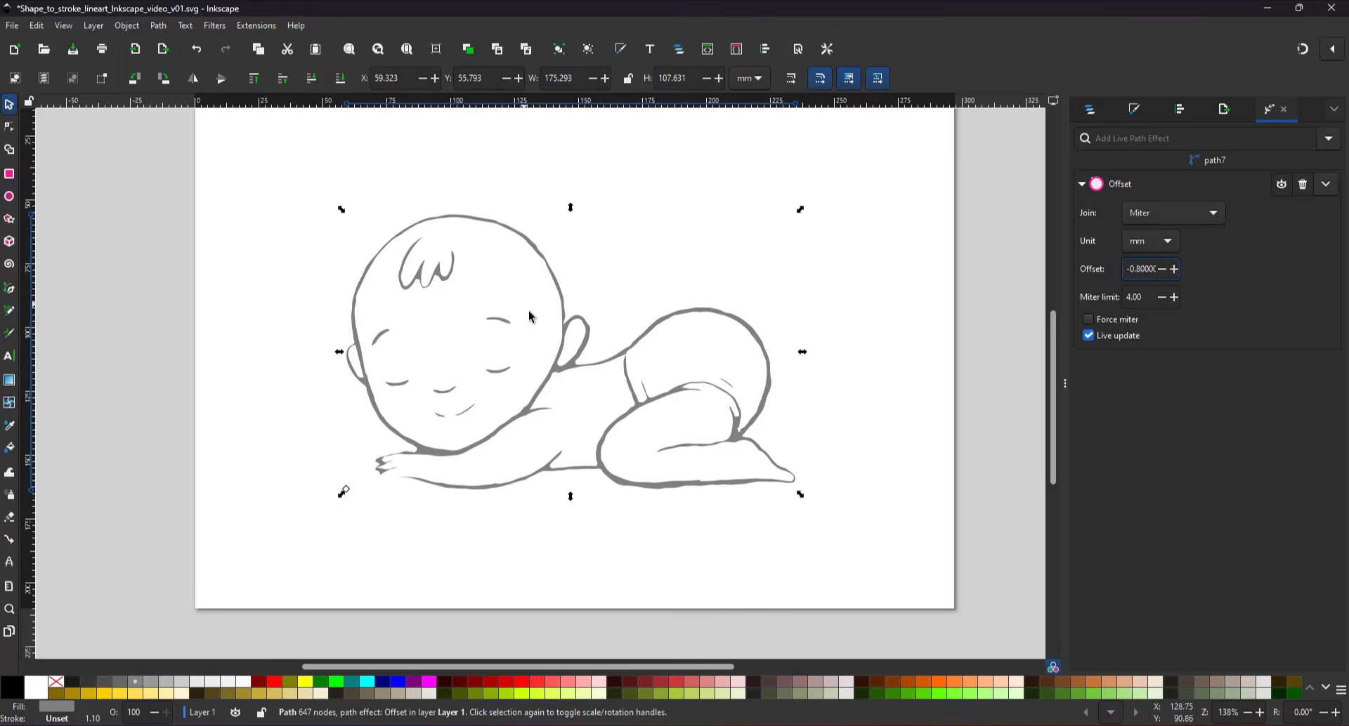
scroll(530, 317, "up", 2)
scroll(687, 377, "down", 2)
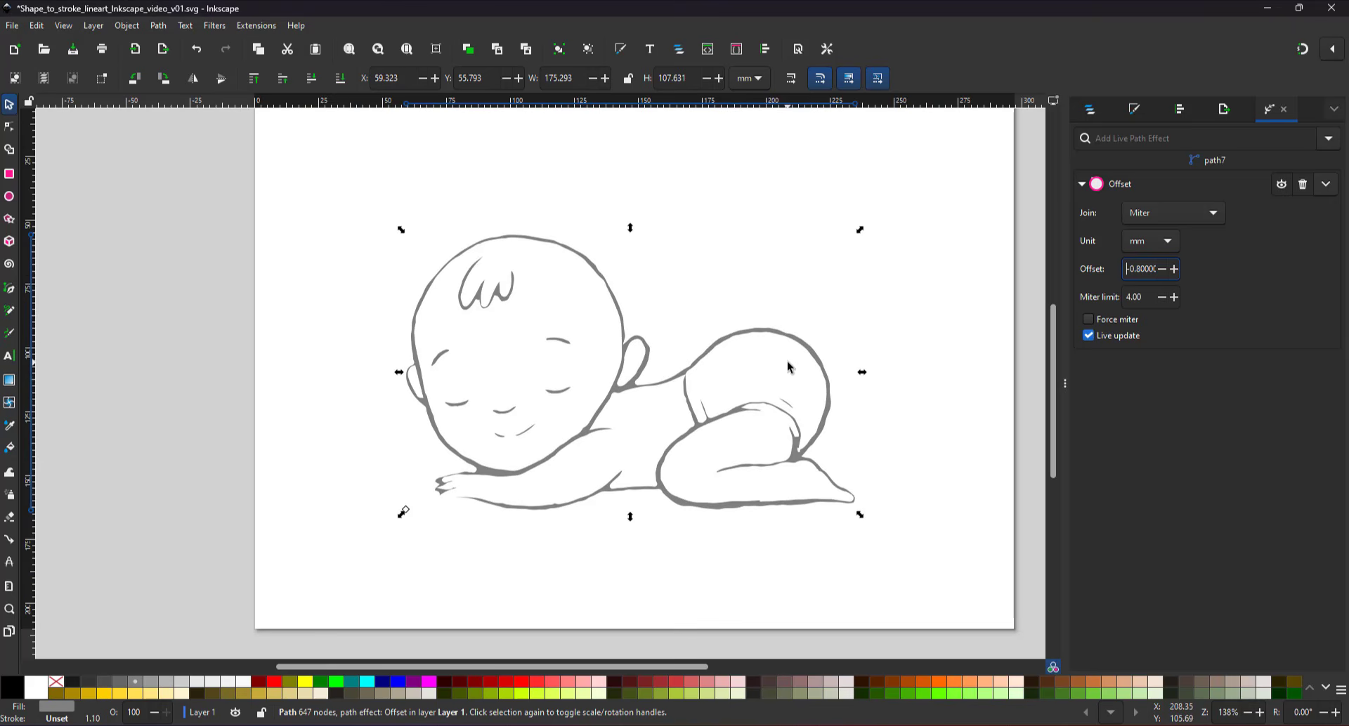
Flatten the Offset path effect on the baby outline and show the path's nodes.
left_click(1326, 184)
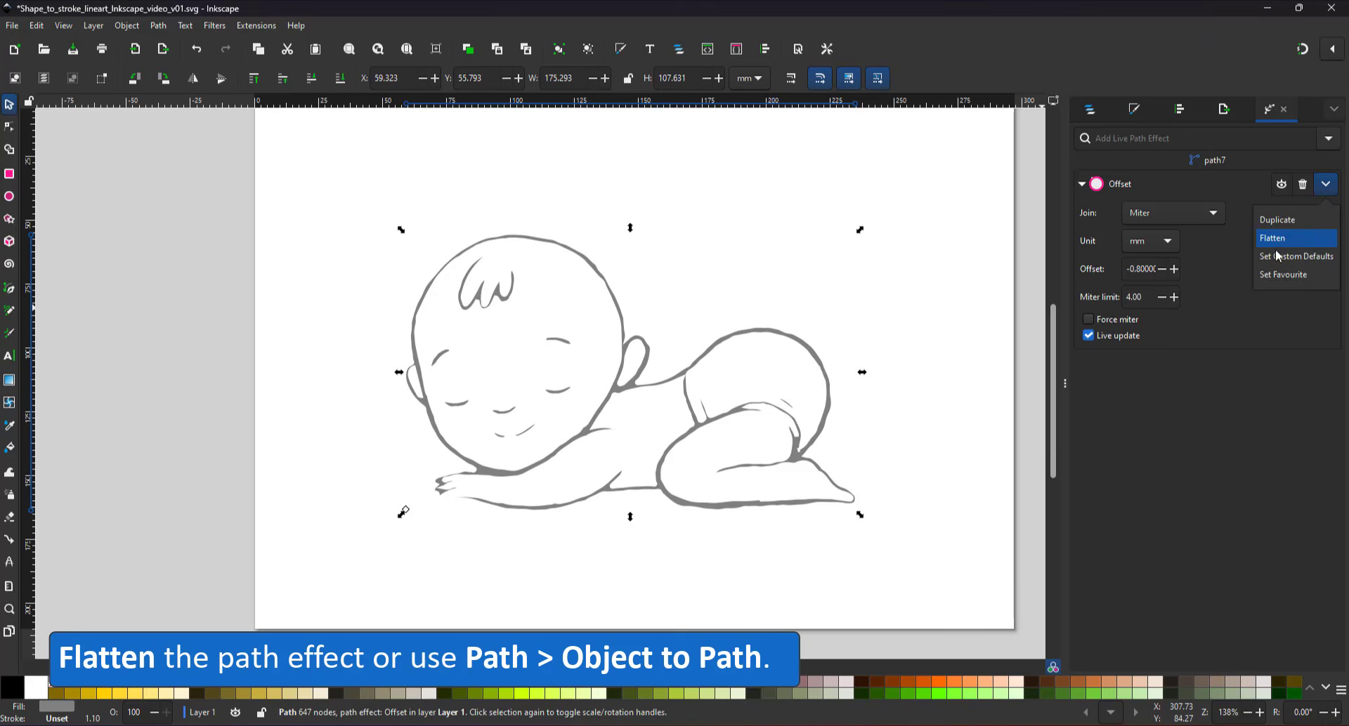
left_click(1279, 242)
key("n")
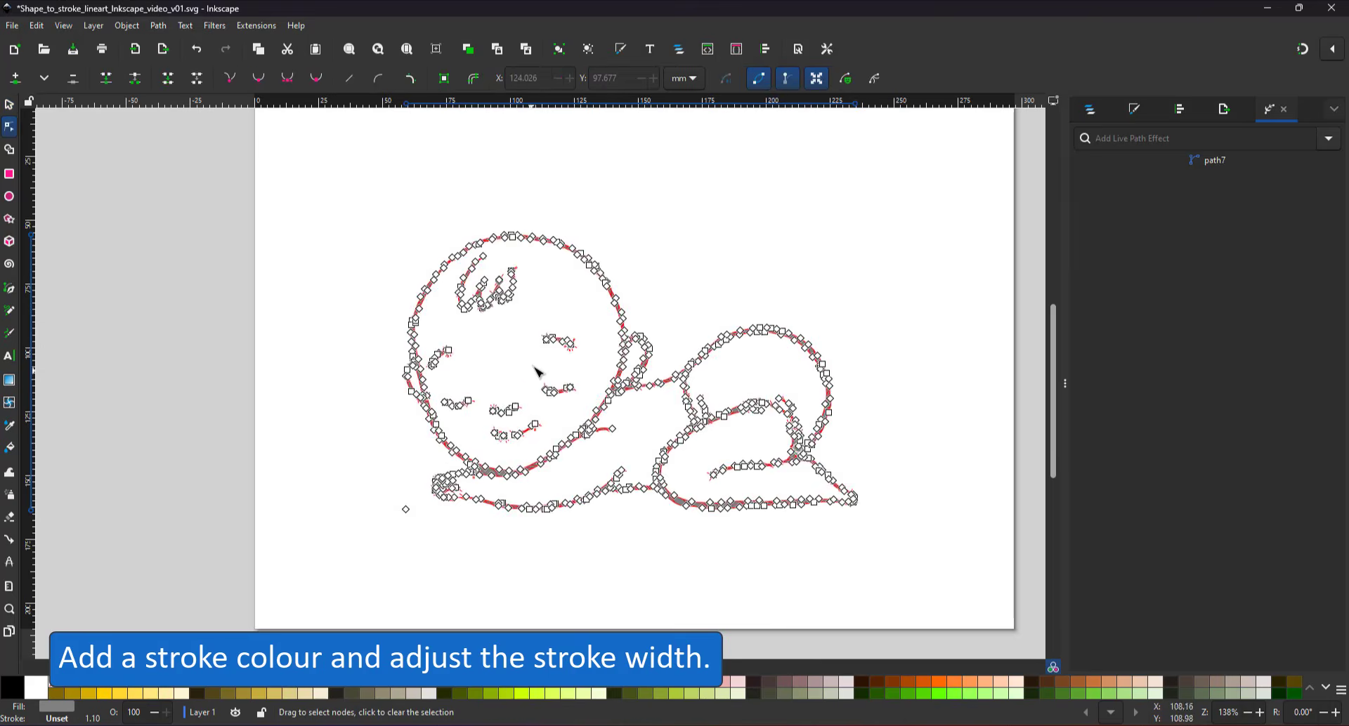
scroll(587, 359, "up", 3, "ctrl")
scroll(621, 293, "down", 3, "ctrl")
scroll(605, 281, "up", 3, "ctrl")
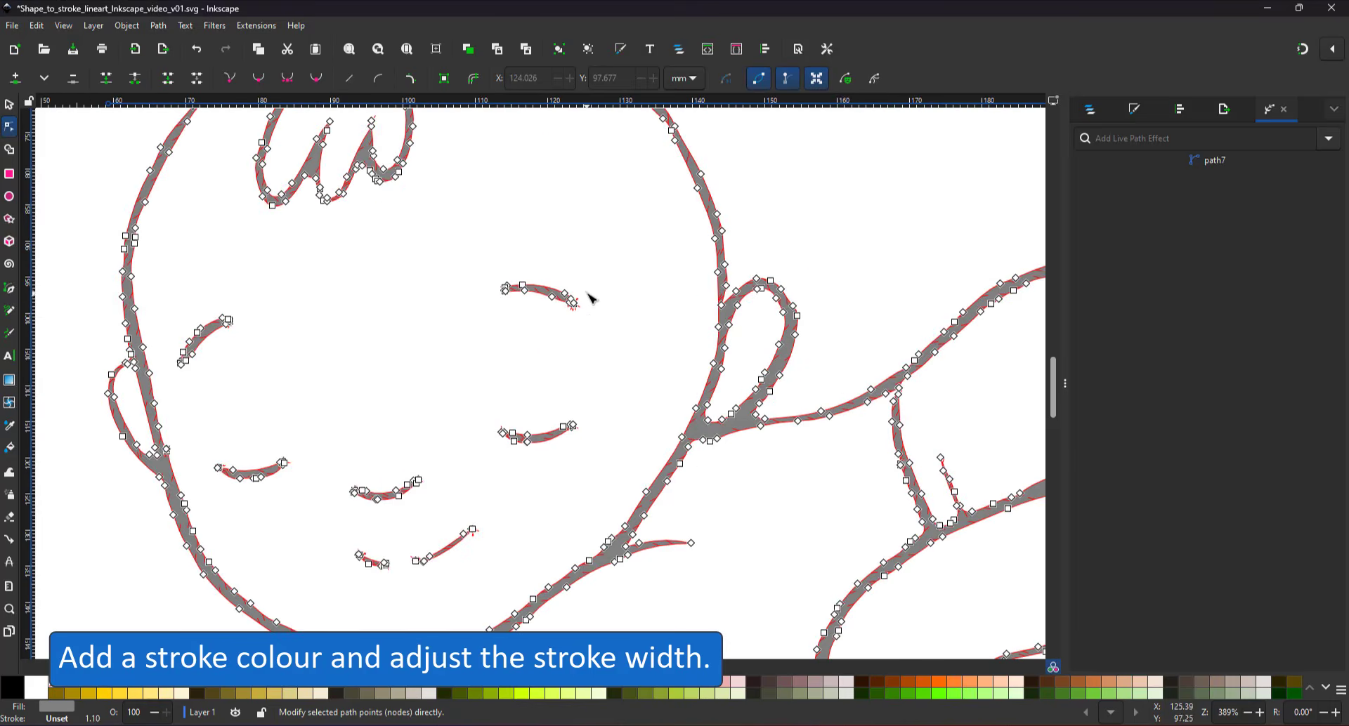
scroll(599, 274, "down", 2, "ctrl")
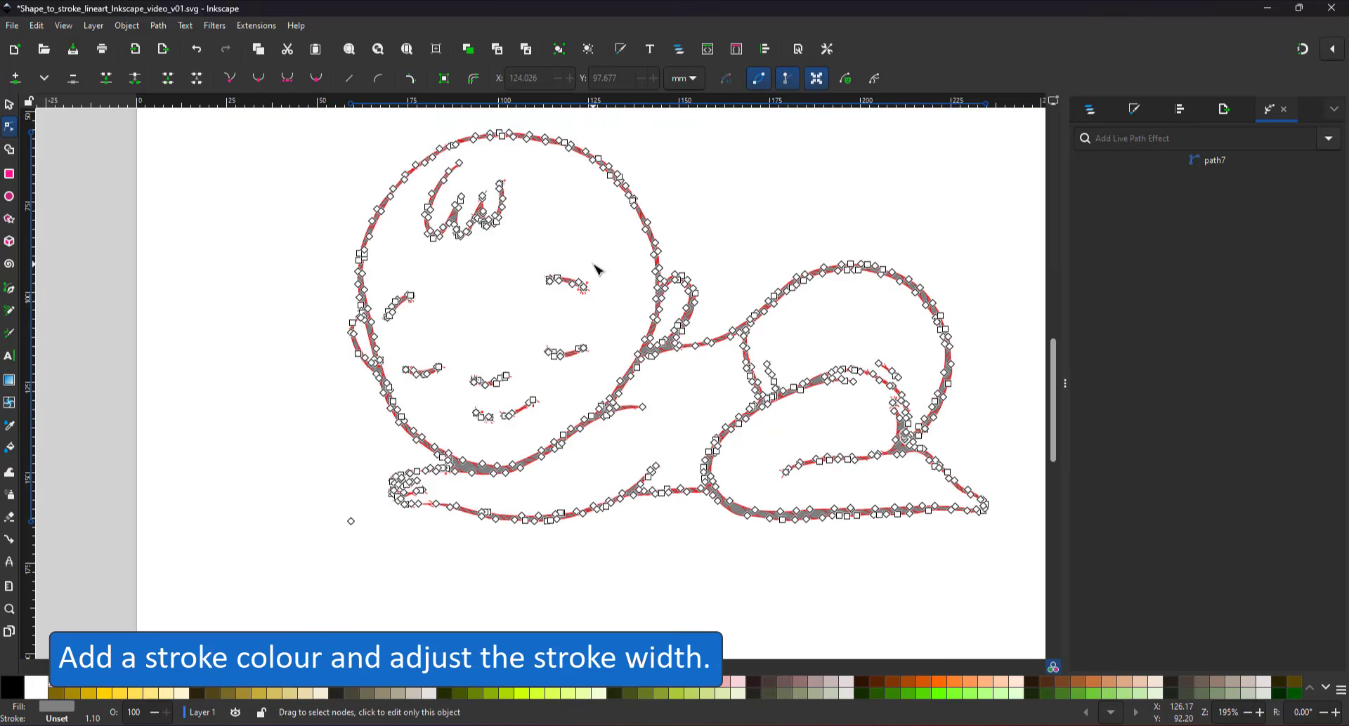
scroll(598, 268, "up", 1, "ctrl")
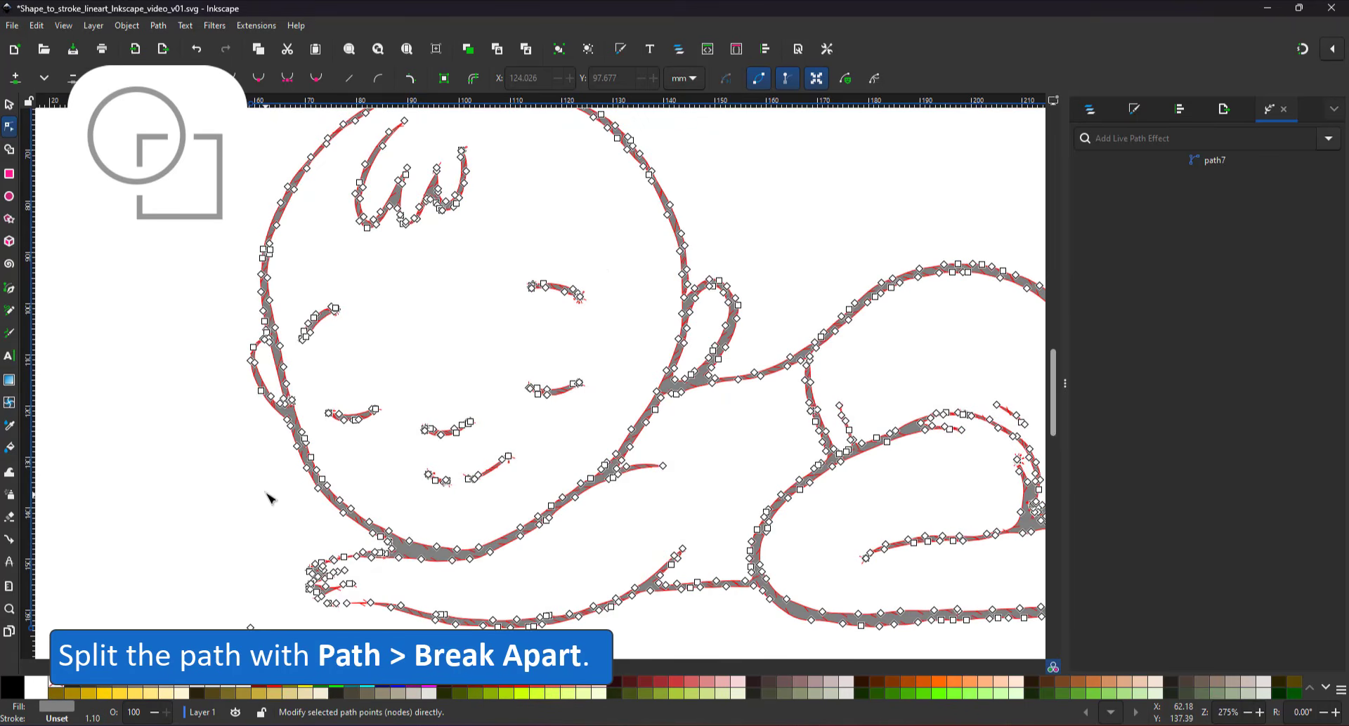
Give the flattened baby outline a black stroke and break it apart into separate paths.
left_click(11, 697, "shift")
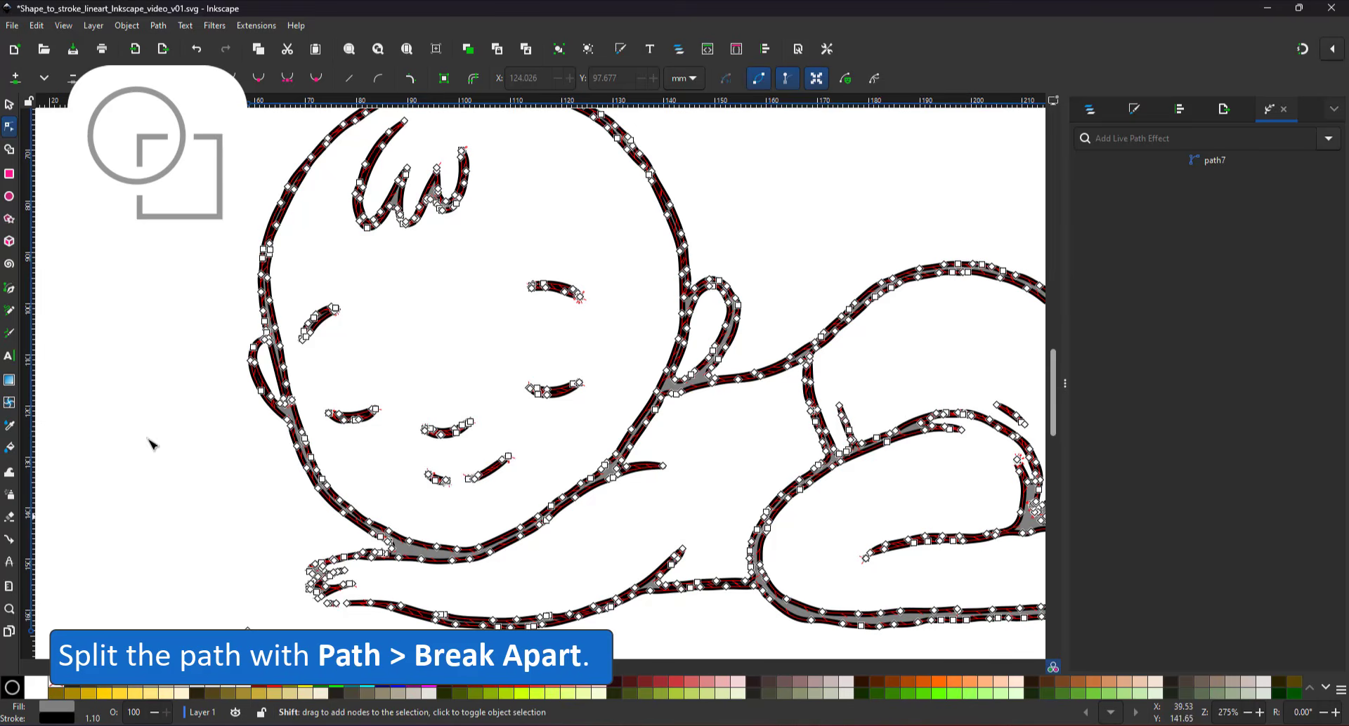
left_click(158, 26)
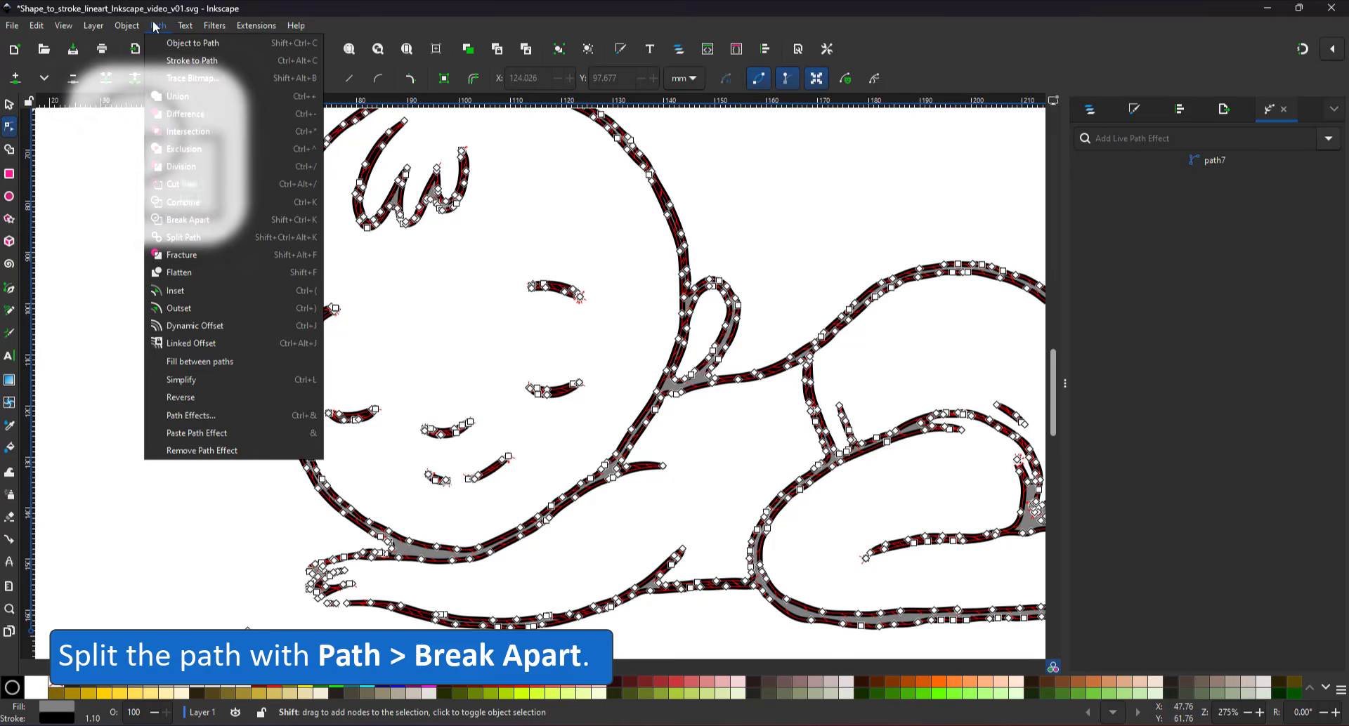
left_click(200, 220)
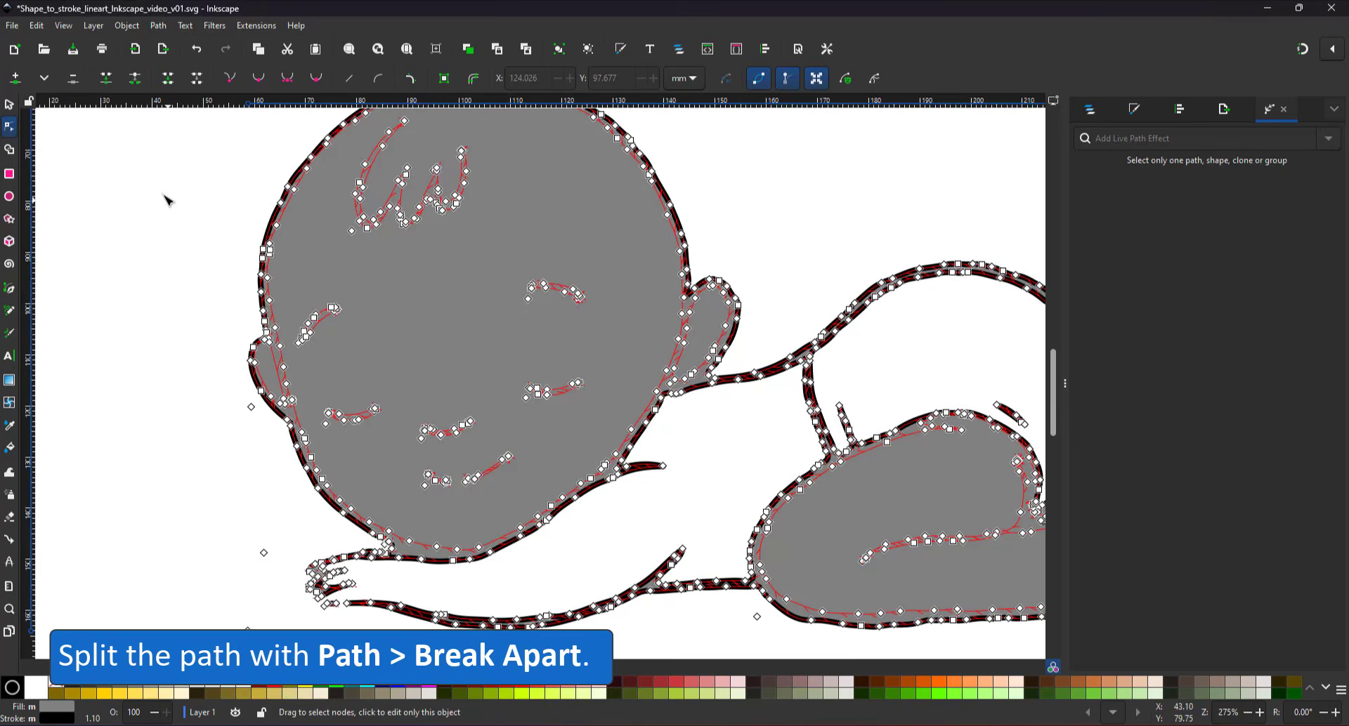
Send the large outer outline behind the detail paths and delete the inner contour of the head.
left_click(359, 279)
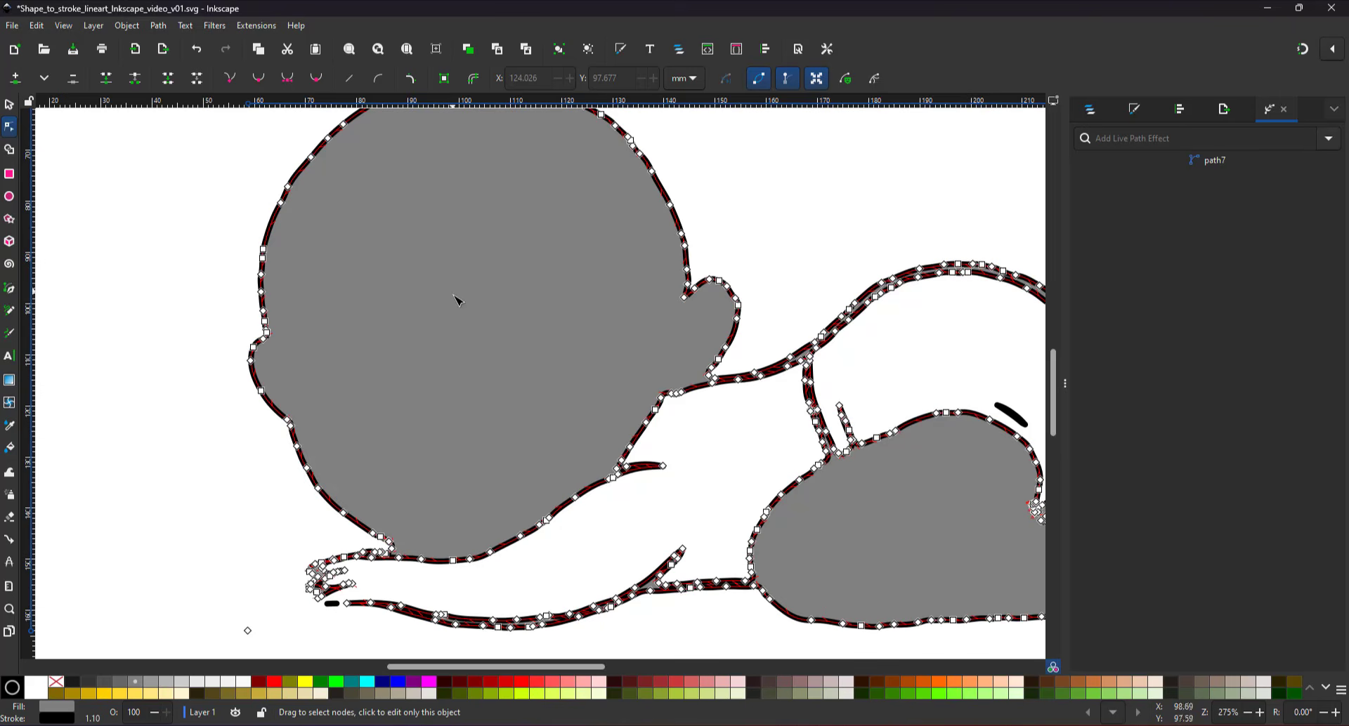
key("s")
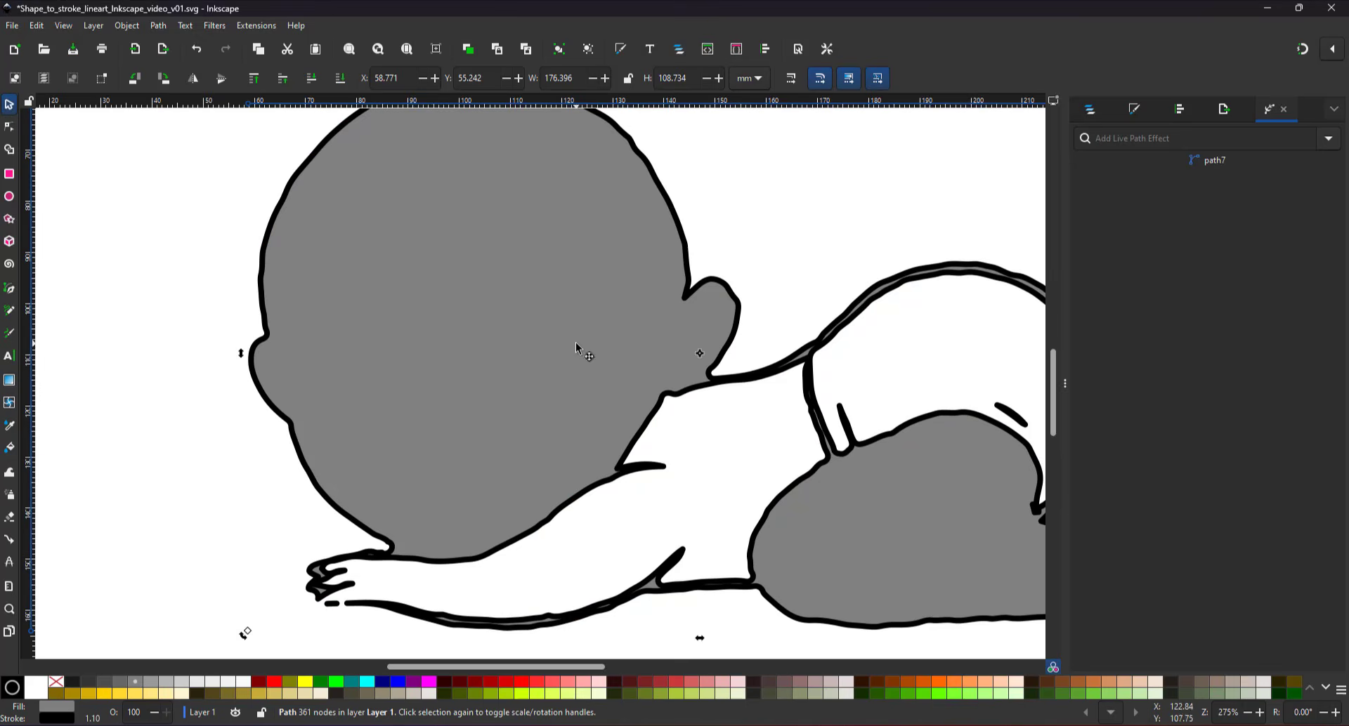
key("Delete")
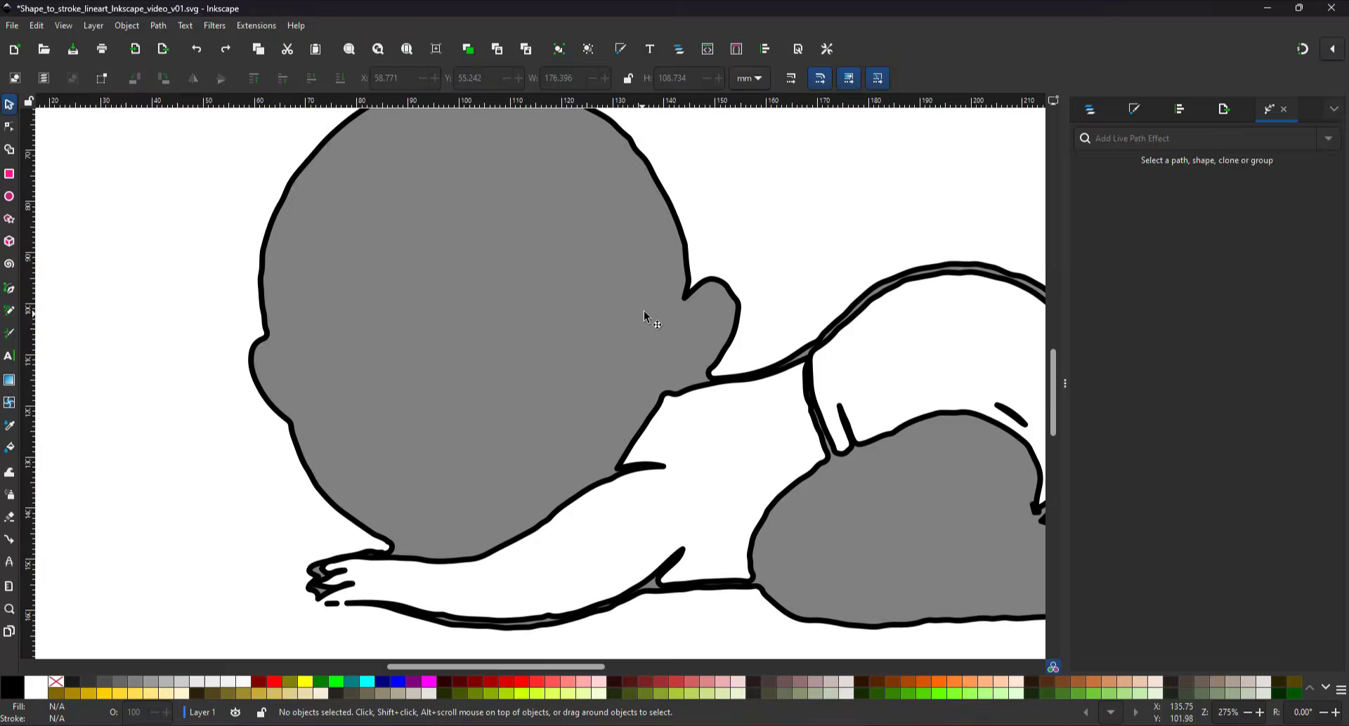
left_click(671, 360)
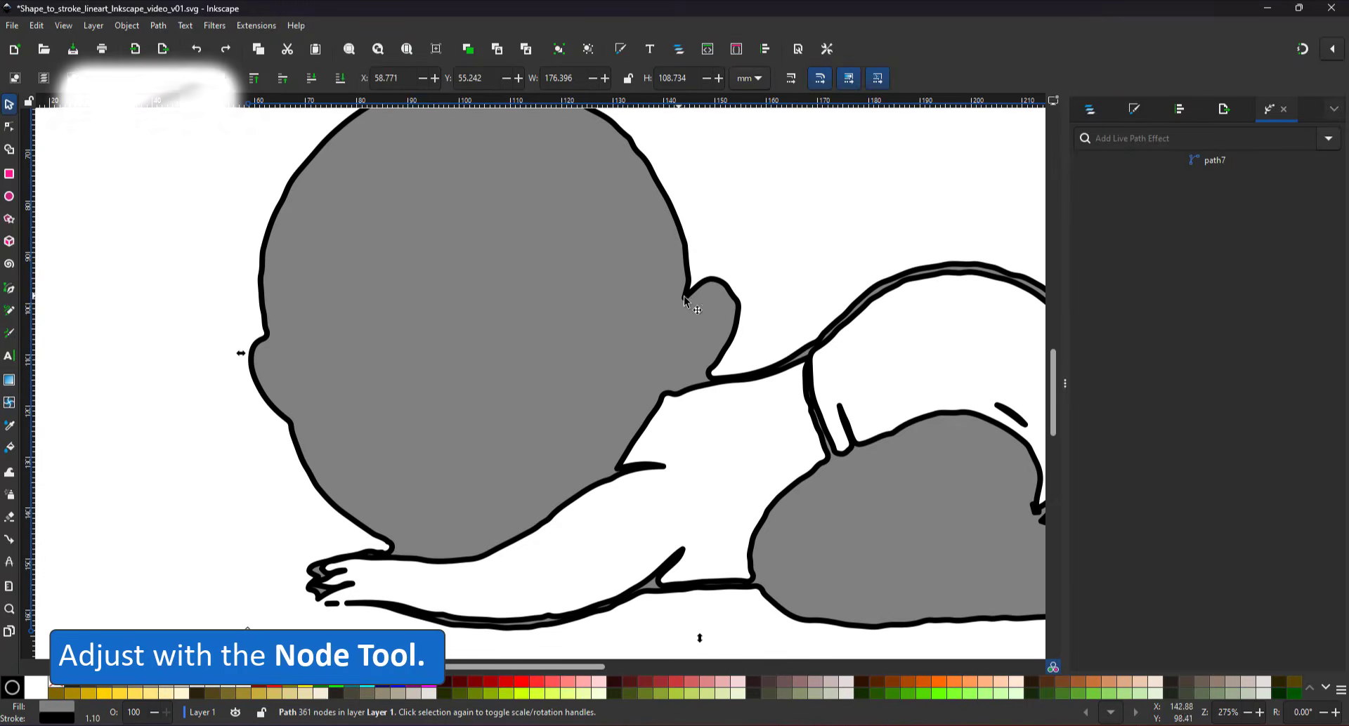
key("Delete")
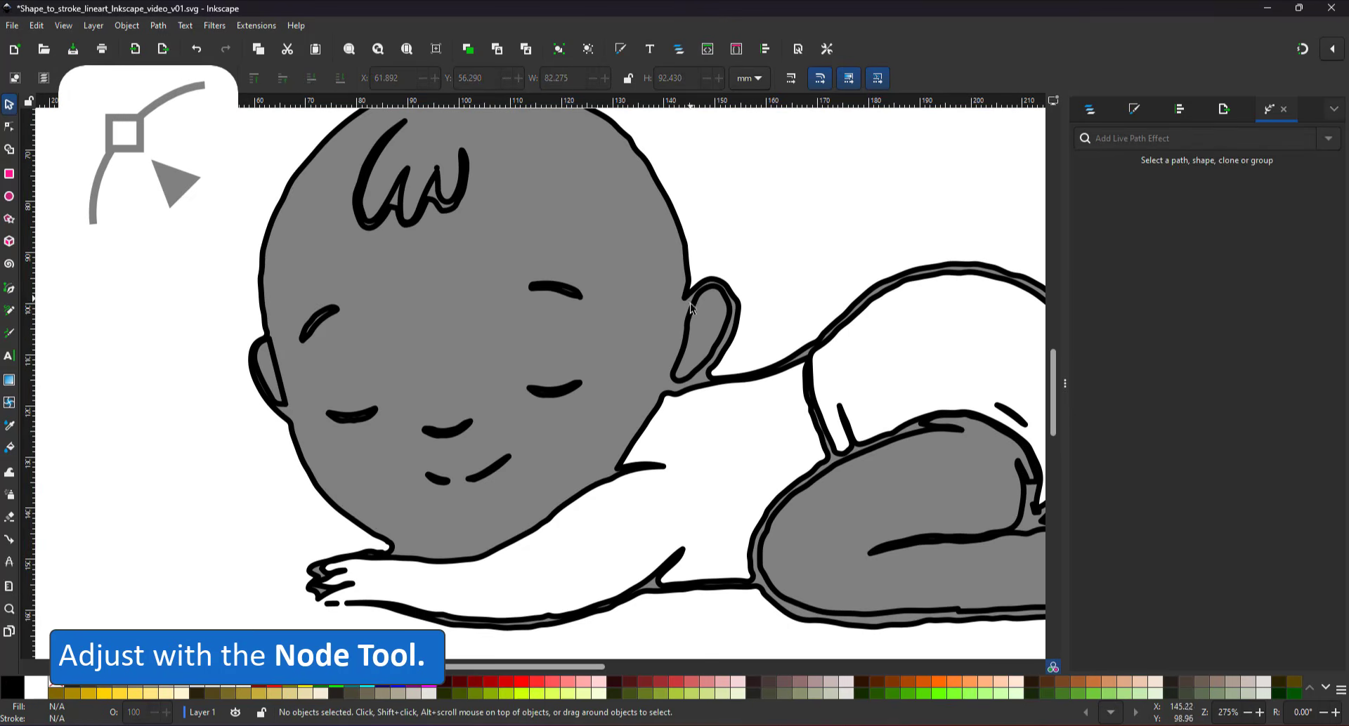
Break the right closed-eye shape at a node on its upper edge and delete the freed piece.
left_click(549, 391)
scroll(548, 390, "up", 3)
left_click(9, 127)
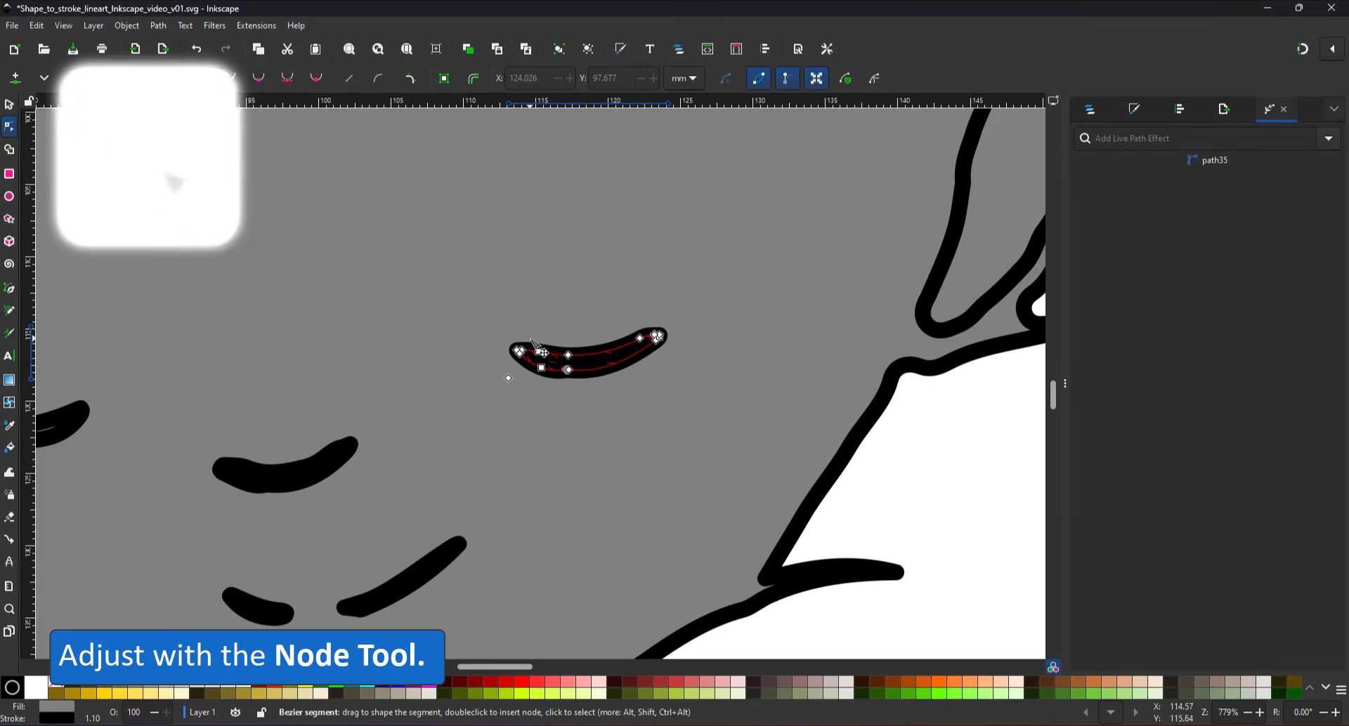
left_click(550, 353)
left_click(133, 81)
key("Delete")
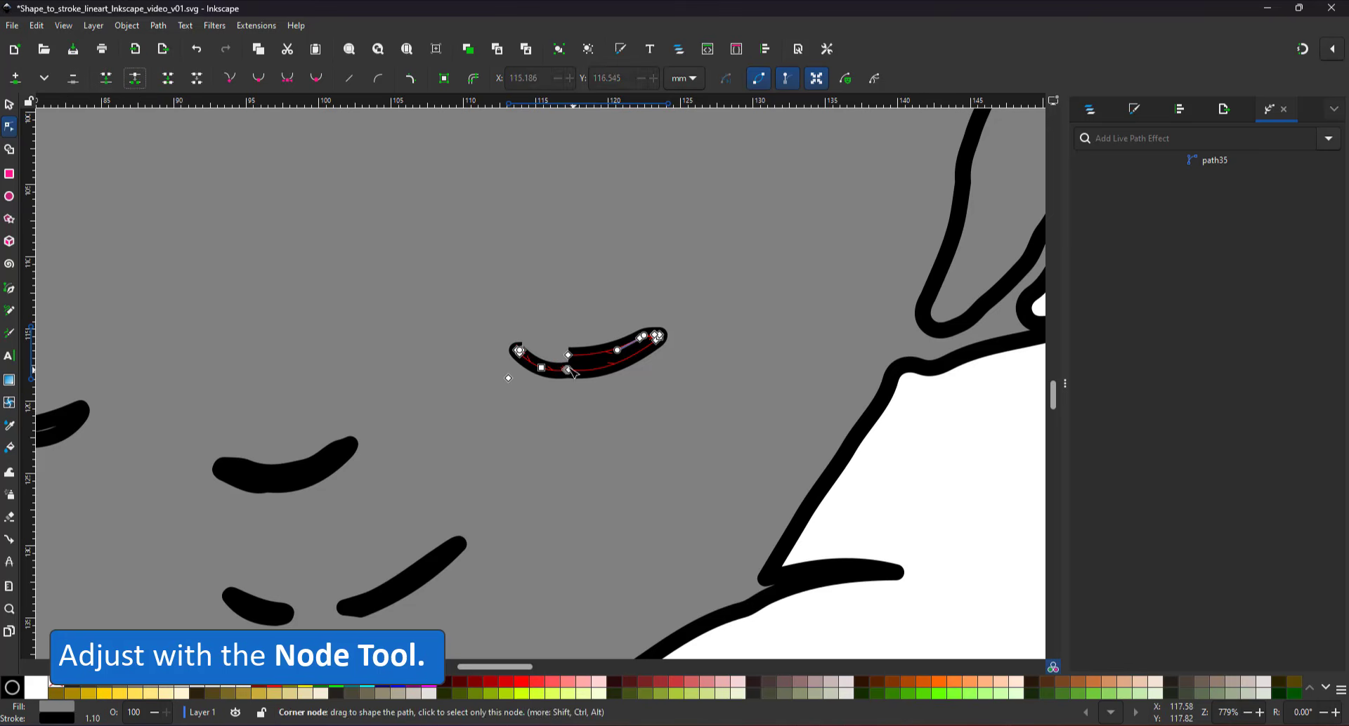
Delete the right eye's remaining upper-edge nodes and surplus end nodes to leave a single curve.
left_click_drag(607, 329, 654, 353)
key("Delete")
left_click(568, 356)
key("Delete")
left_click(658, 336)
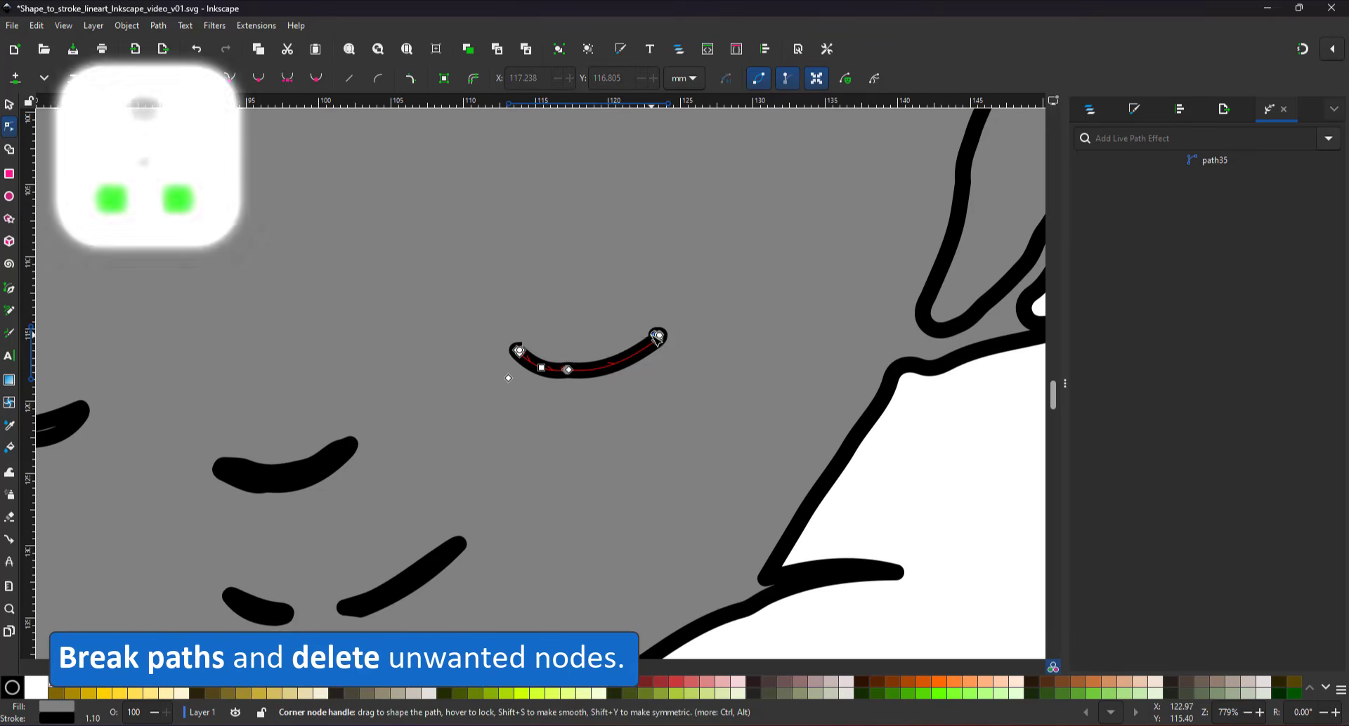
key("Delete")
left_click(520, 354)
key("Delete")
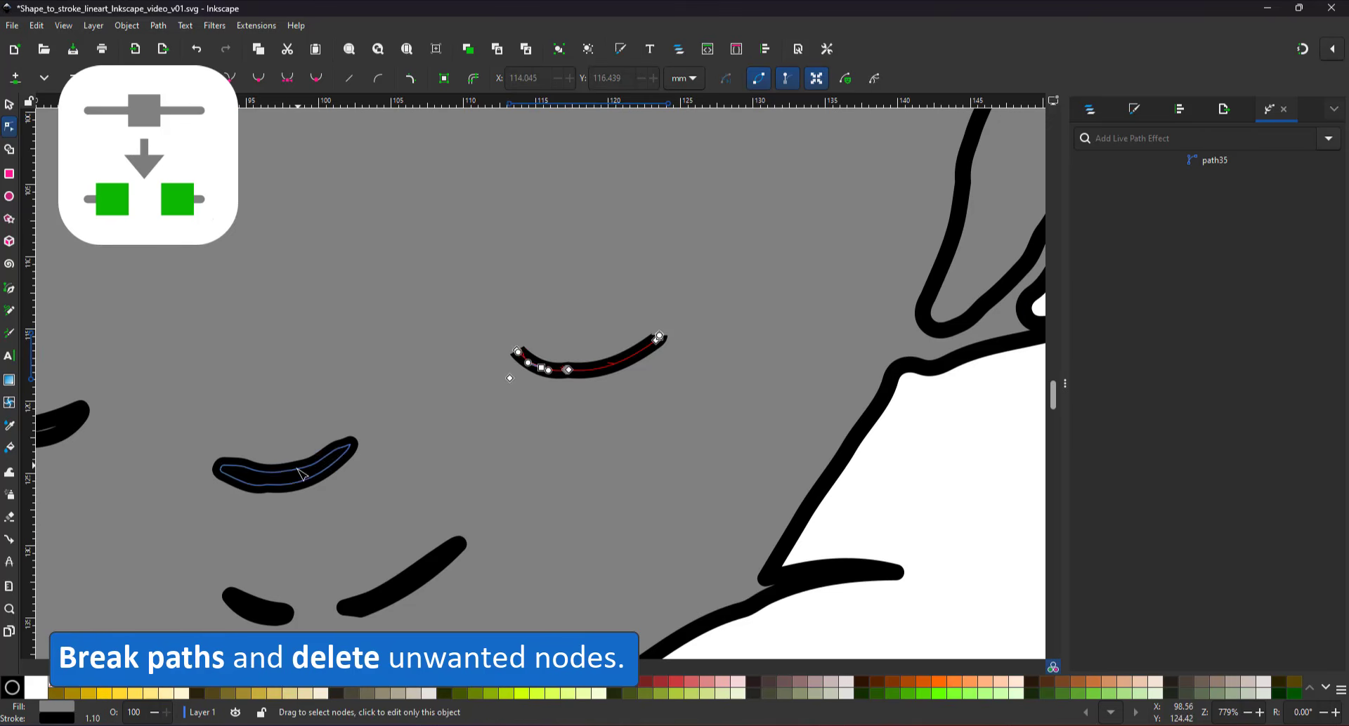
Delete the upper-edge nodes of the nose shape to reduce it to its lower curve.
left_click(219, 470)
left_click_drag(316, 437, 342, 460)
key("Delete")
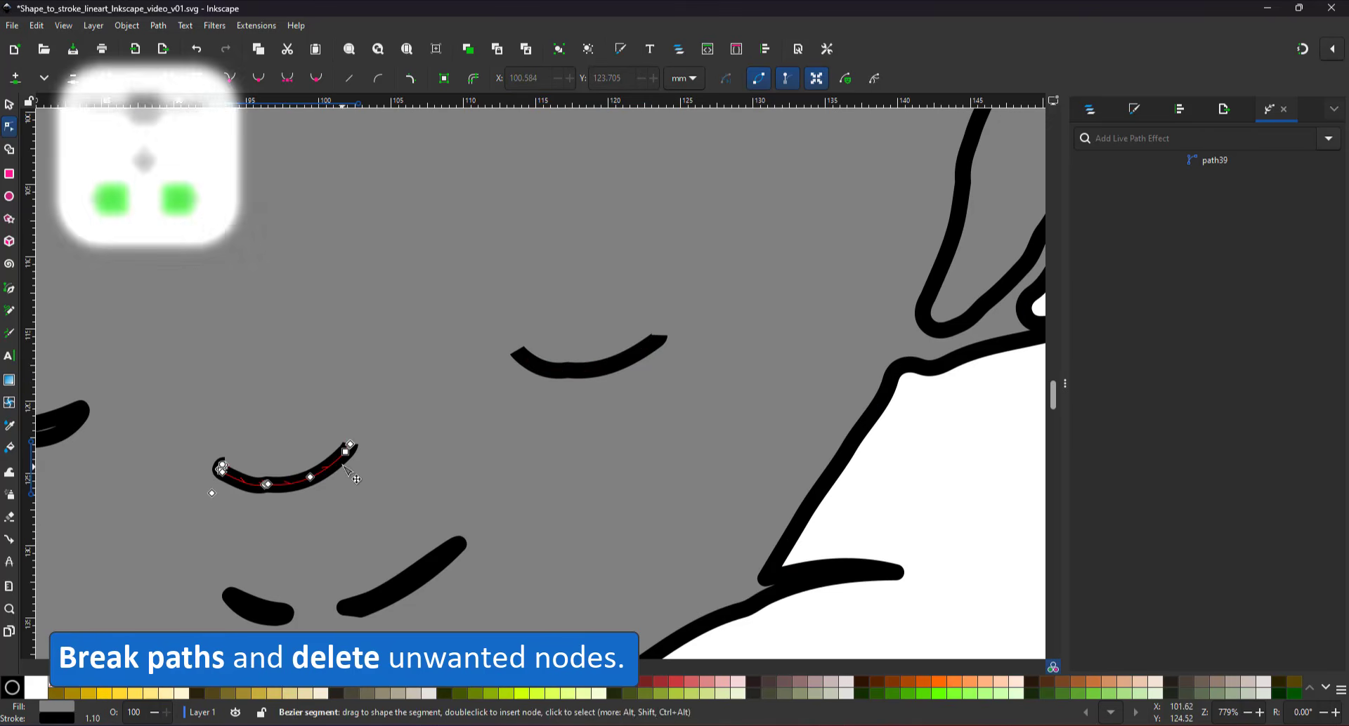
left_click(222, 465)
key("Delete")
left_click_drag(244, 461, 330, 505)
key("Delete")
Delete the surplus nodes at both ends of the nose curve so its stroke ends cleanly.
left_click(328, 528)
scroll(228, 476, "up", 5)
left_click(200, 454)
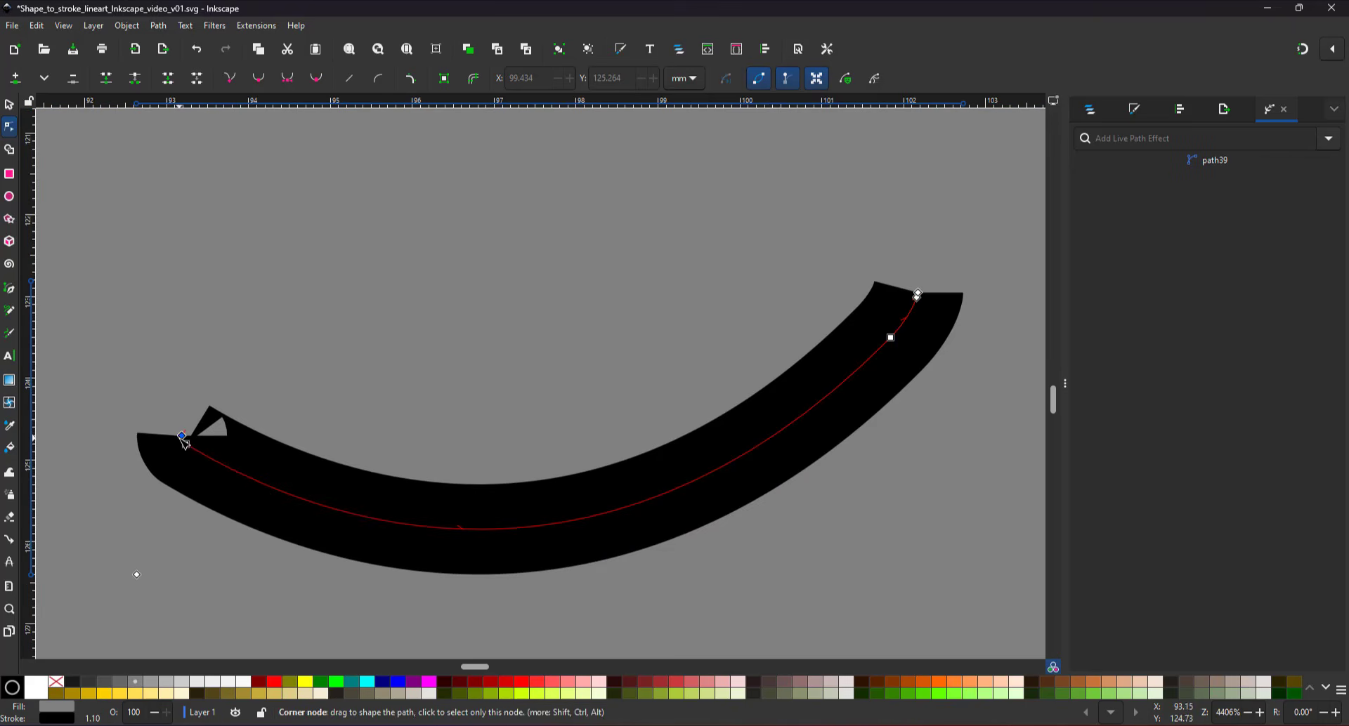
left_click(184, 441)
key("Delete")
left_click_drag(143, 407, 194, 442)
key("Delete")
left_click(918, 293)
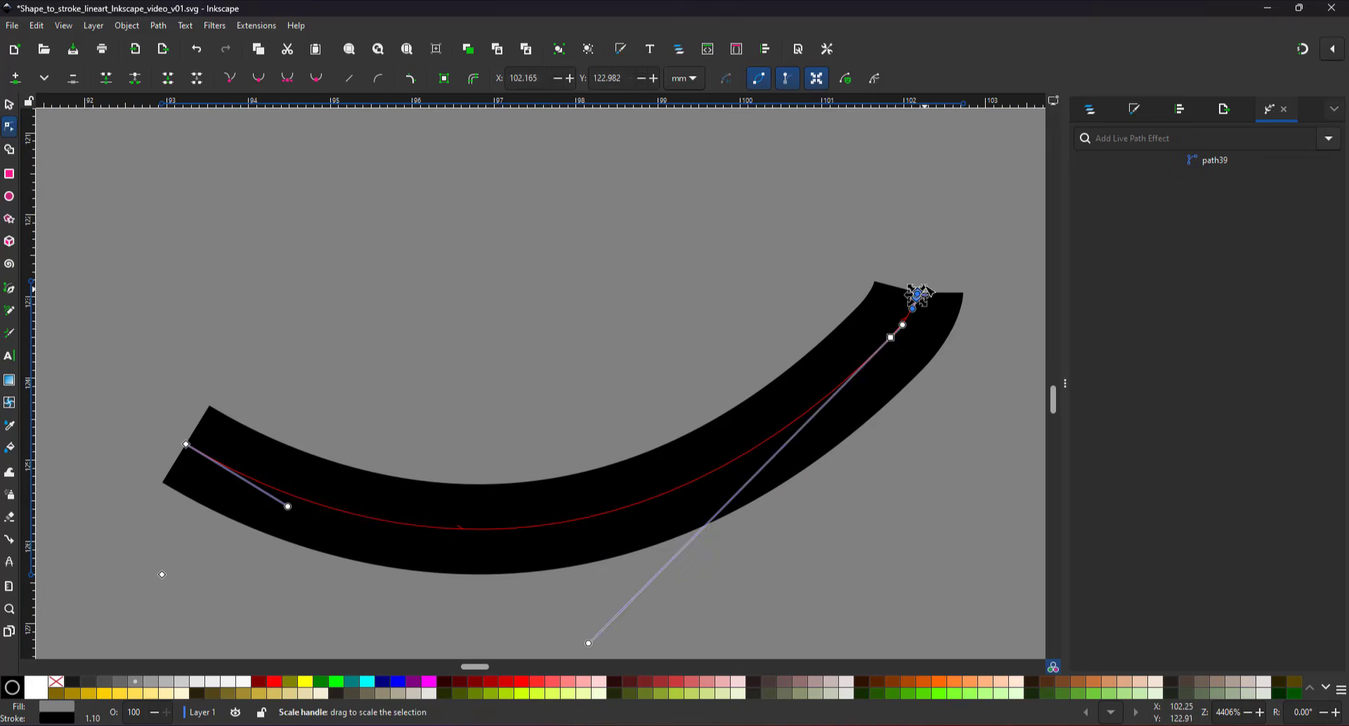
key("Delete")
Set round stroke caps on the nose curve and the right eye curve.
left_click(1134, 111)
left_click(1204, 139)
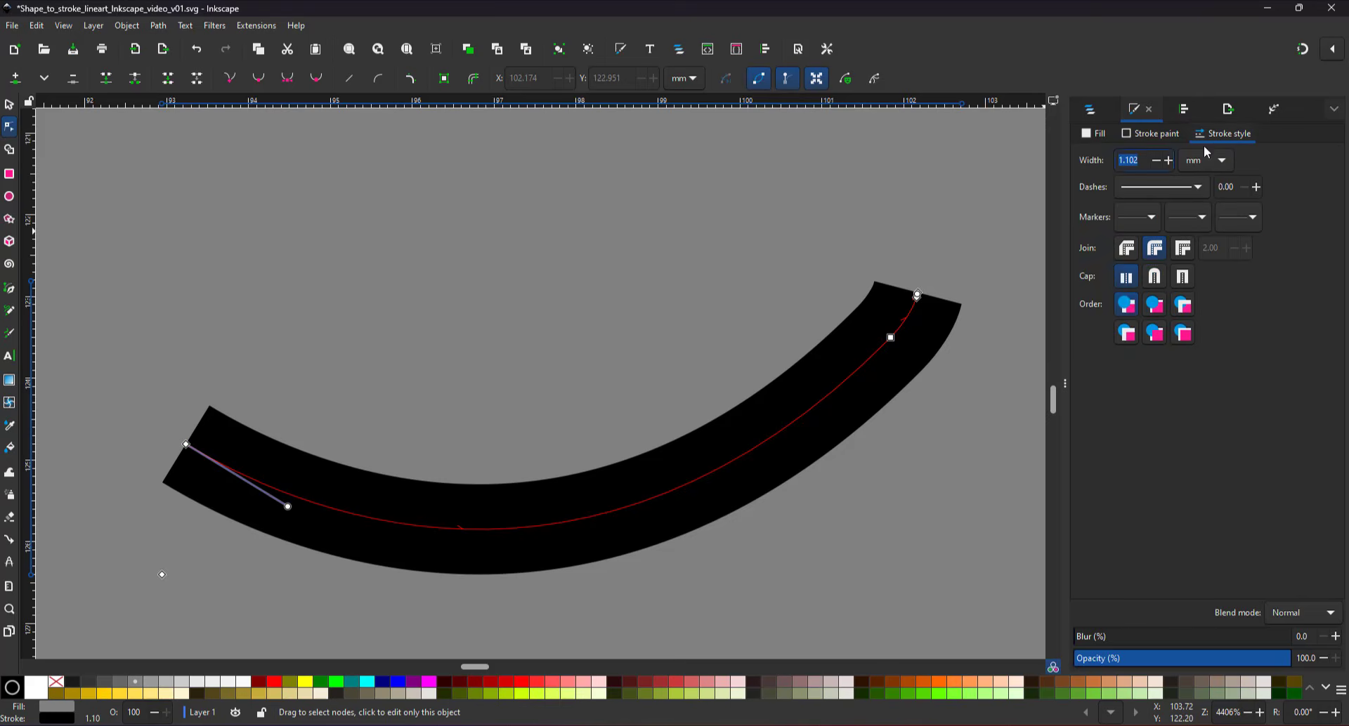
left_click(1151, 281)
scroll(591, 332, "down", 6)
left_click(840, 267)
scroll(841, 266, "up", 2)
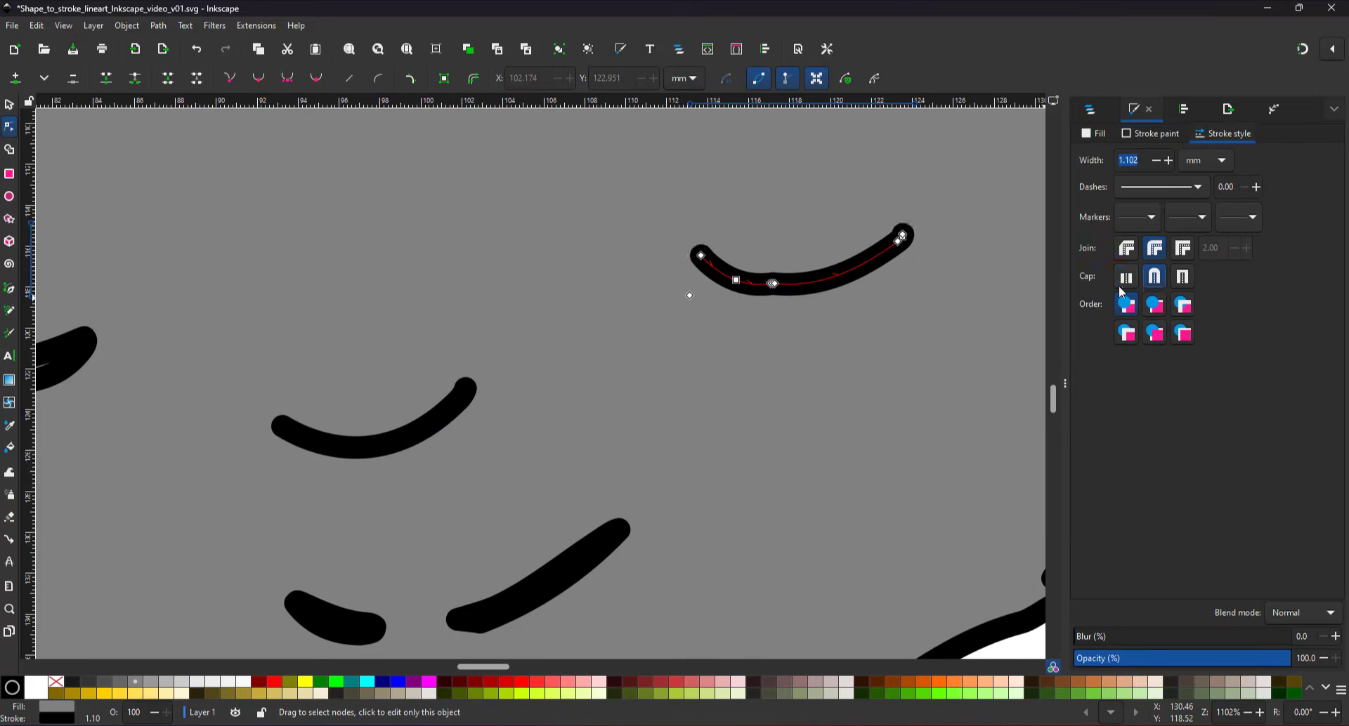
Apply a Simplify path effect with complexity 5 to the large outer outline and flatten it.
scroll(625, 350, "down", 5)
scroll(653, 239, "up", 2)
scroll(752, 265, "down", 1)
left_click(817, 265)
left_click(1273, 111)
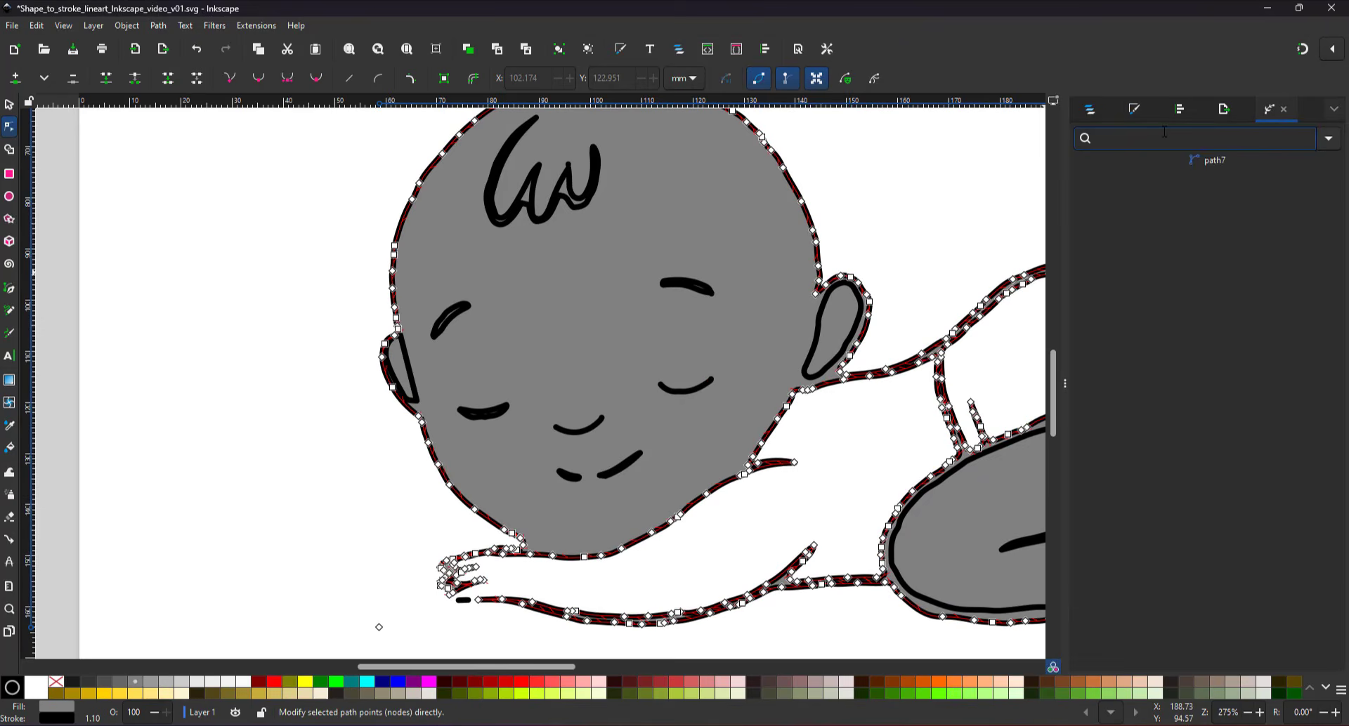
left_click(1114, 161)
left_click(1199, 222)
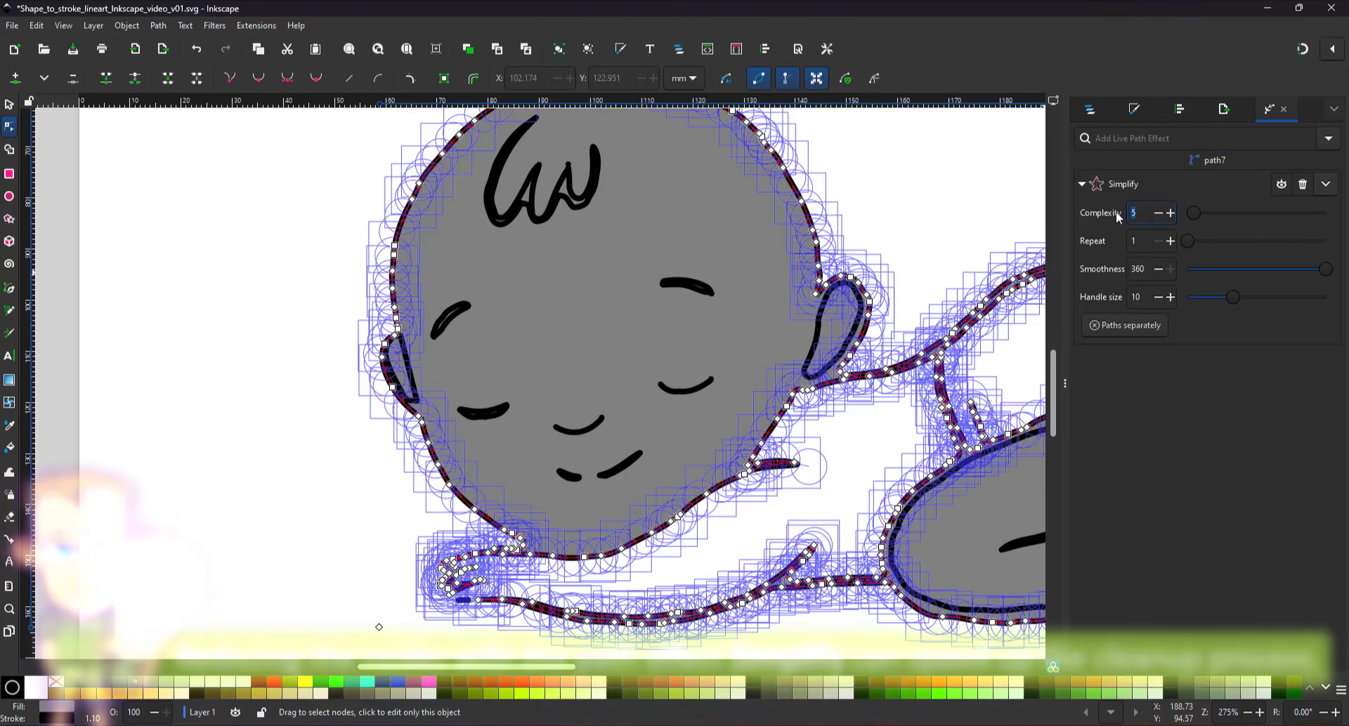
left_click(1325, 184)
left_click(1277, 242)
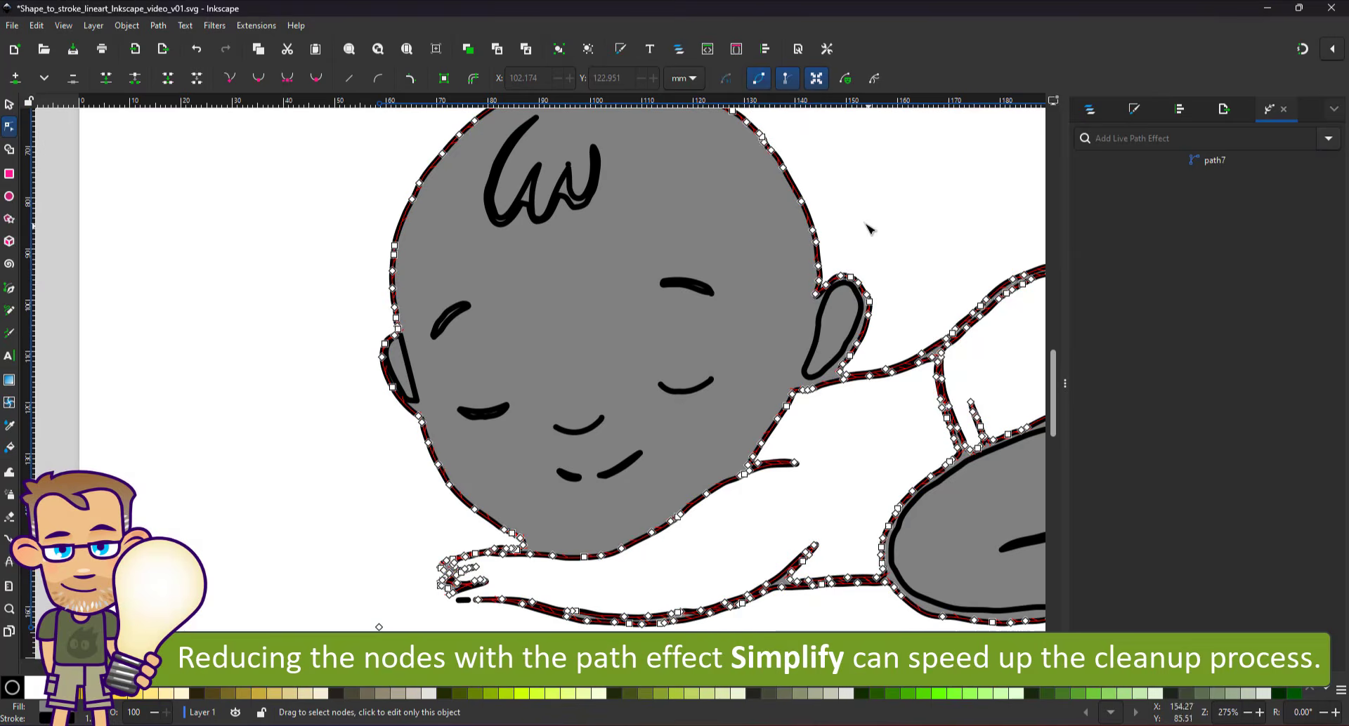
Break the large outer outline at the right ear corner and the chin node, and split it into separate paths.
scroll(799, 356, "up", 3)
key("ctrl+z")
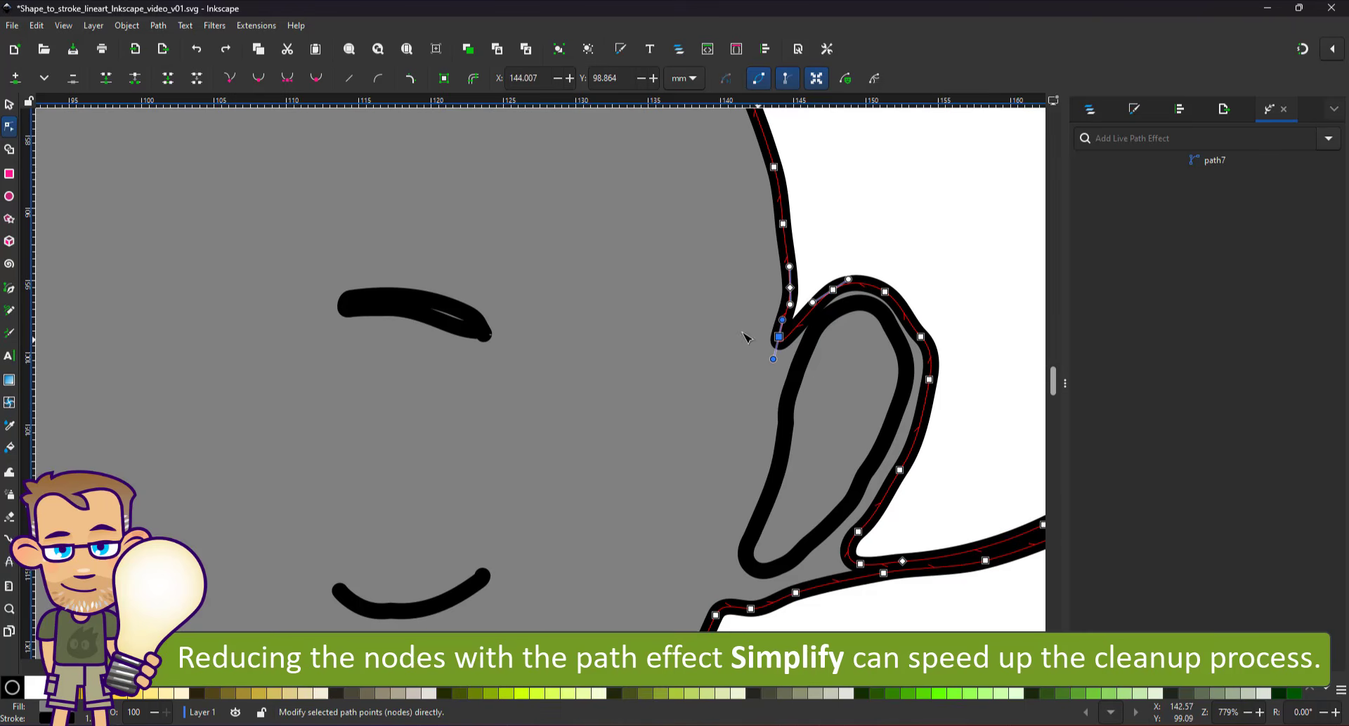
scroll(716, 309, "down", 3)
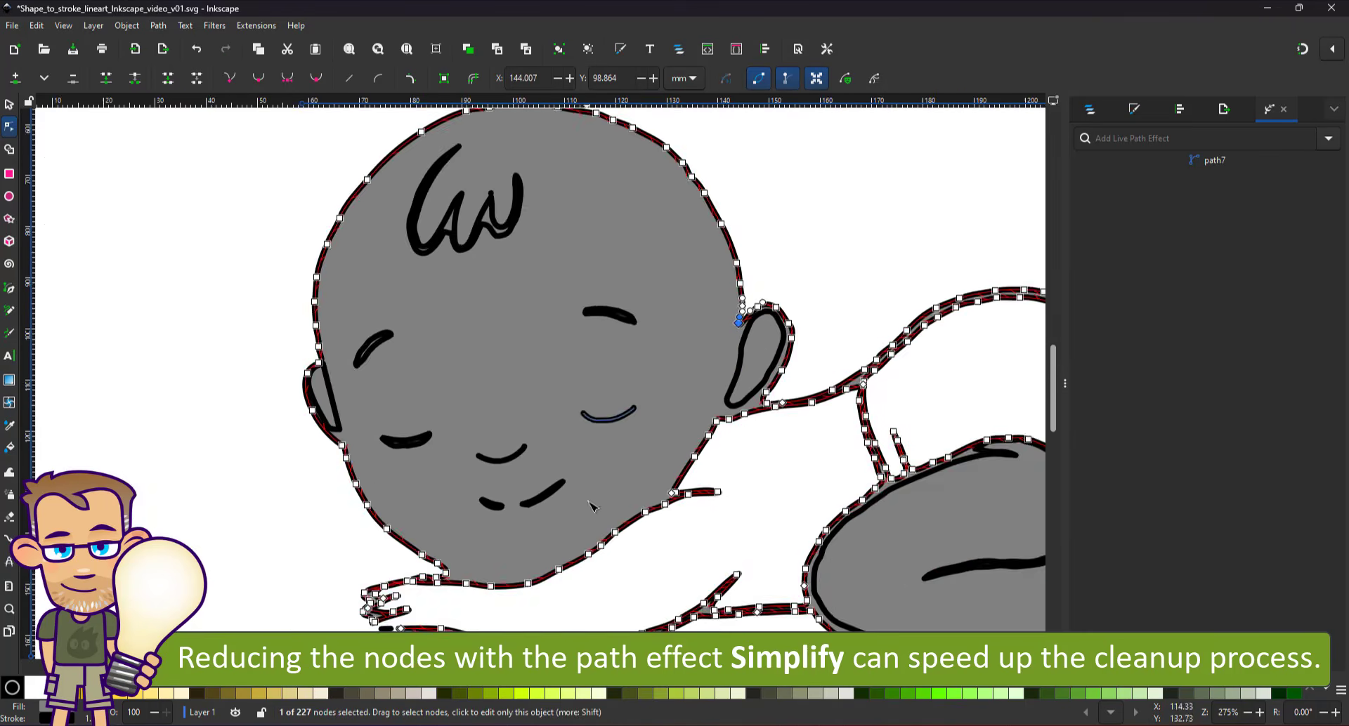
scroll(461, 624, "up", 4)
left_click(425, 393)
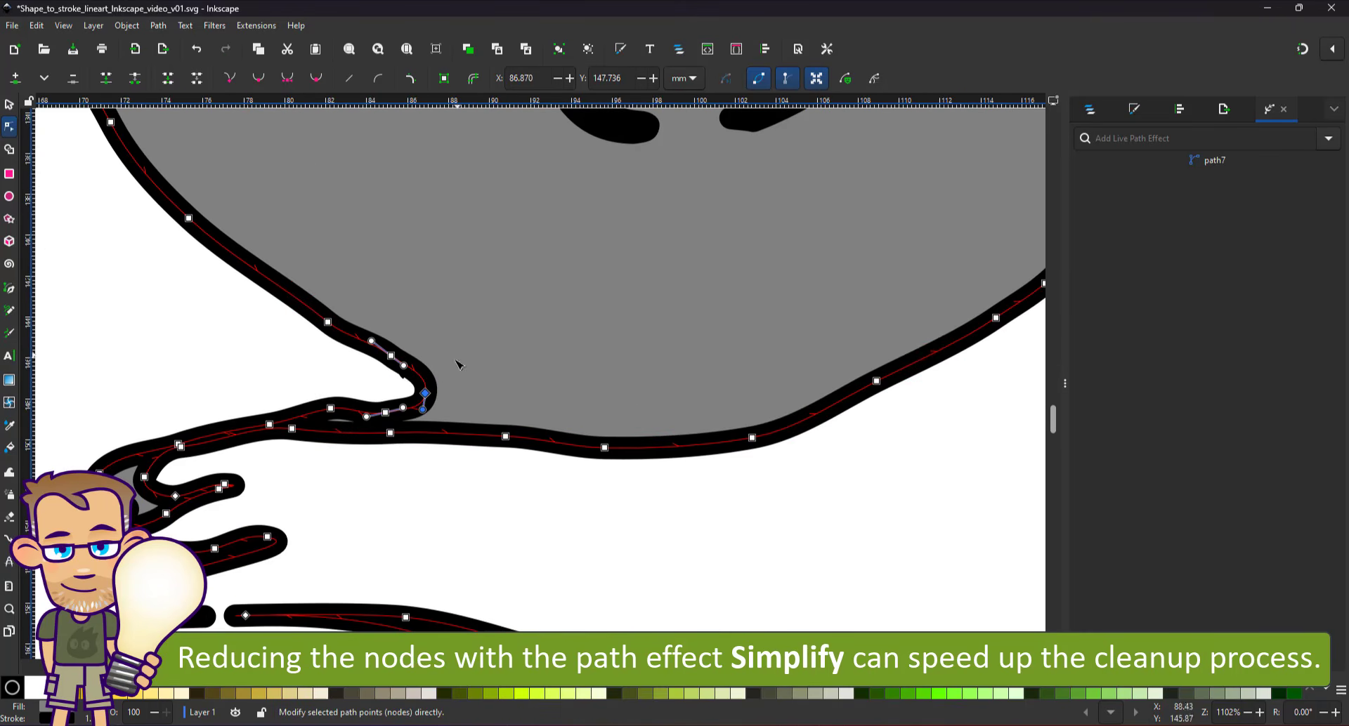
left_click(158, 25)
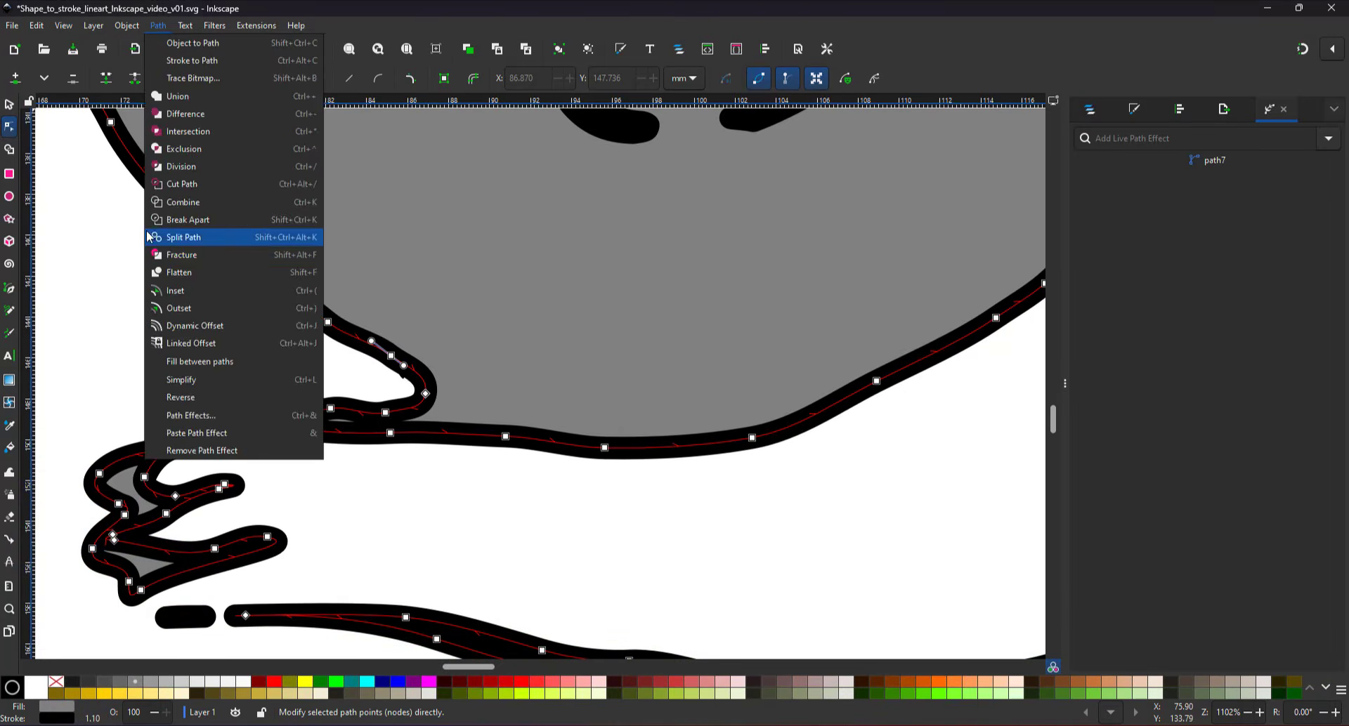
left_click(181, 223)
key("s")
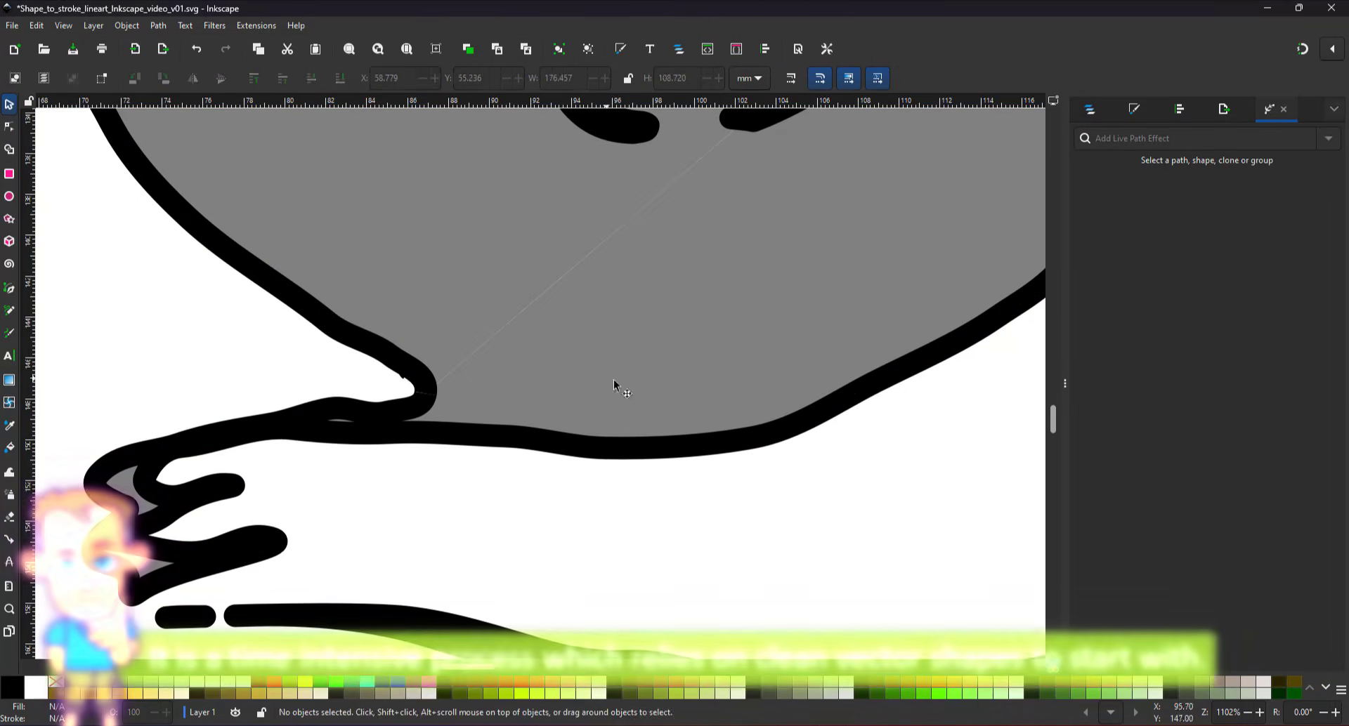
Remove the head outline's fill and tidy its chin end by deleting surplus nodes and setting round stroke caps.
left_click(12, 688)
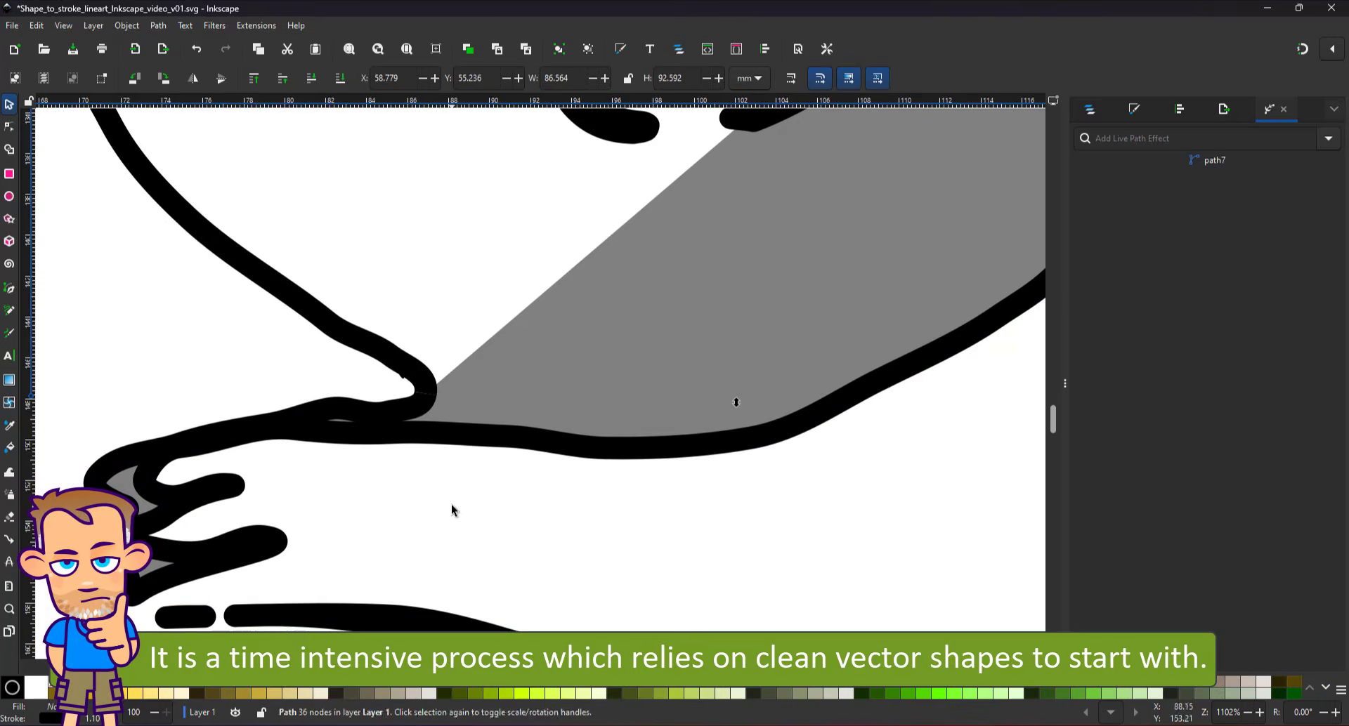
left_click(9, 127)
left_click_drag(425, 392, 460, 388)
left_click_drag(424, 329, 370, 385)
key("Delete")
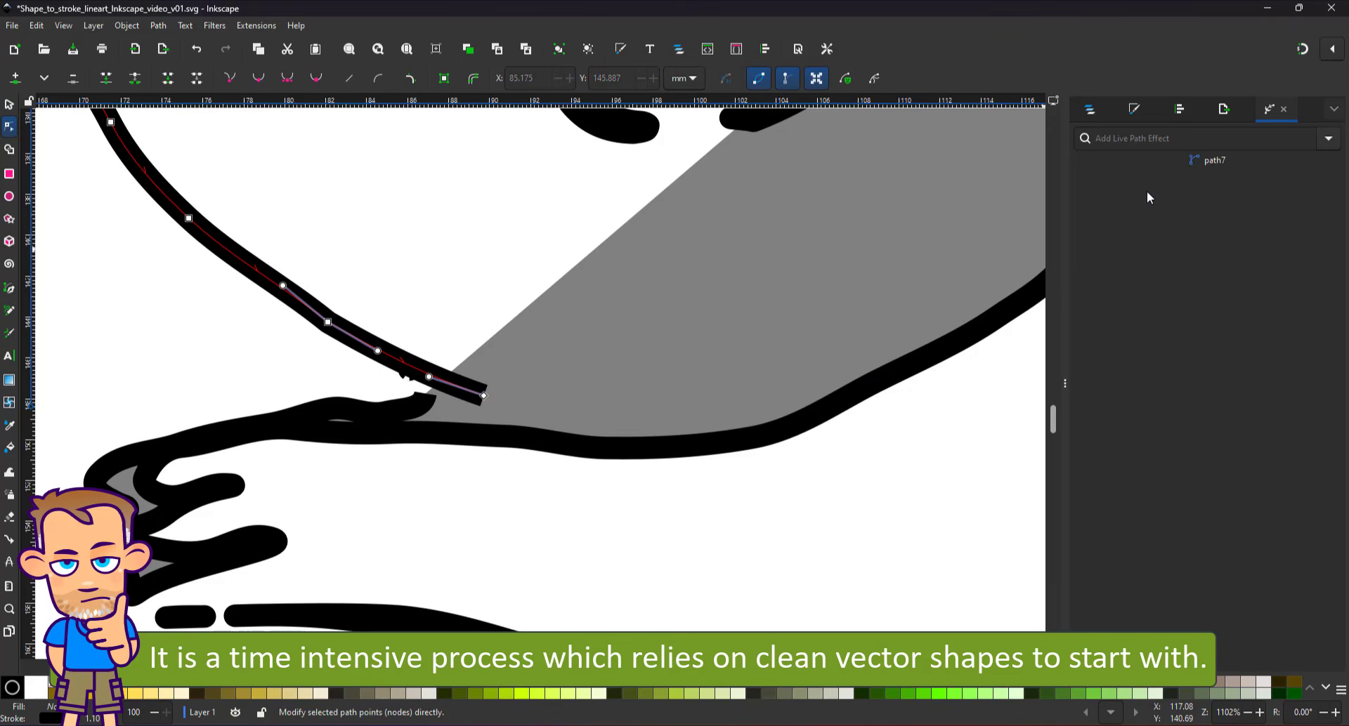
left_click(1144, 110)
scroll(707, 532, "down", 4)
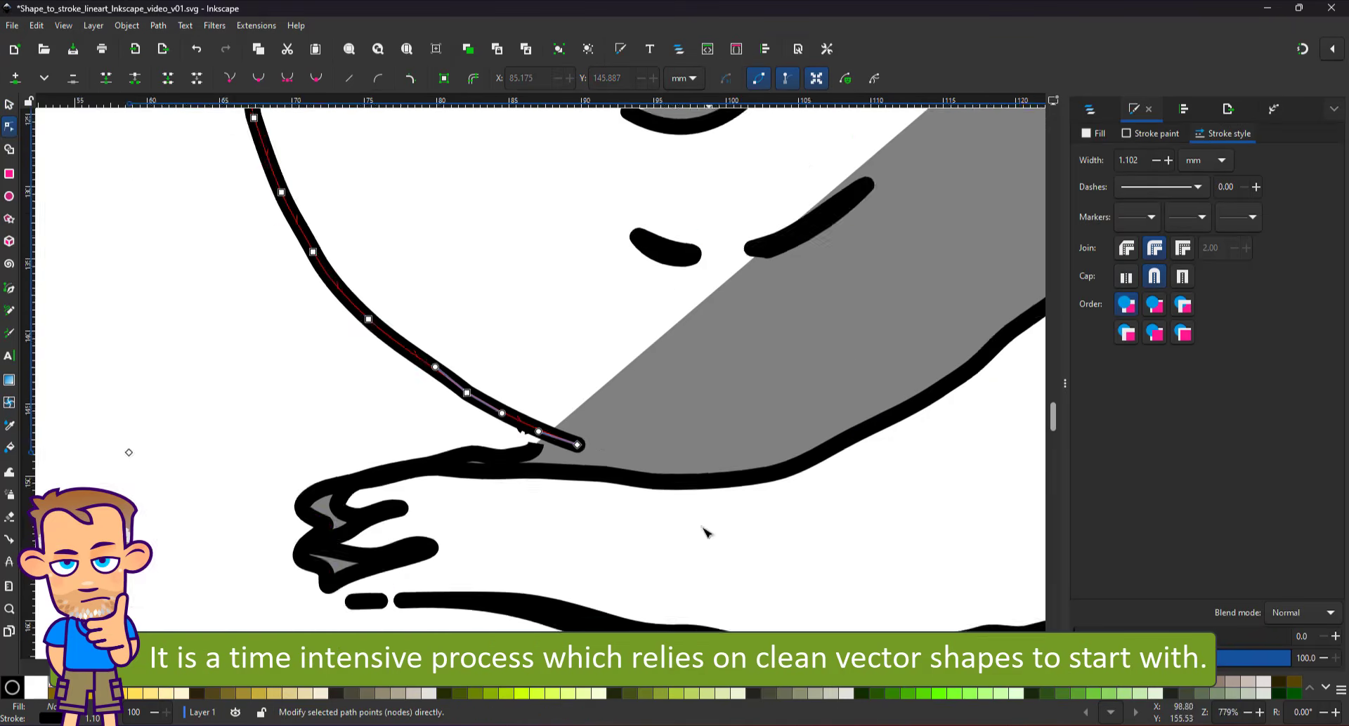
Reduce the left ear's inner shape to its straight edge by deleting the curved side's nodes and breaking the path at both ends.
scroll(515, 391, "up", 4)
left_click(635, 310)
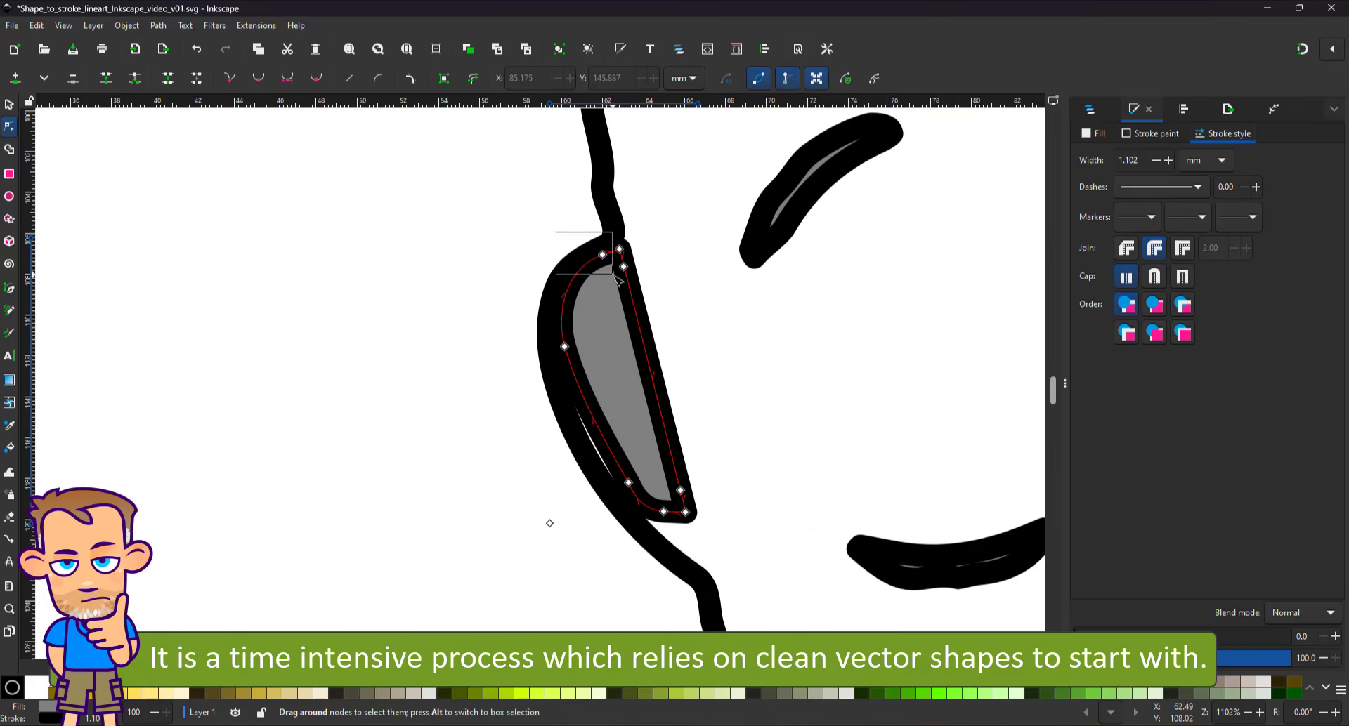
left_click_drag(613, 274, 613, 276)
key("Delete")
left_click_drag(607, 466, 645, 498)
key("Delete")
left_click_drag(537, 323, 583, 365)
key("Delete")
left_click_drag(646, 528, 672, 497)
key("Delete")
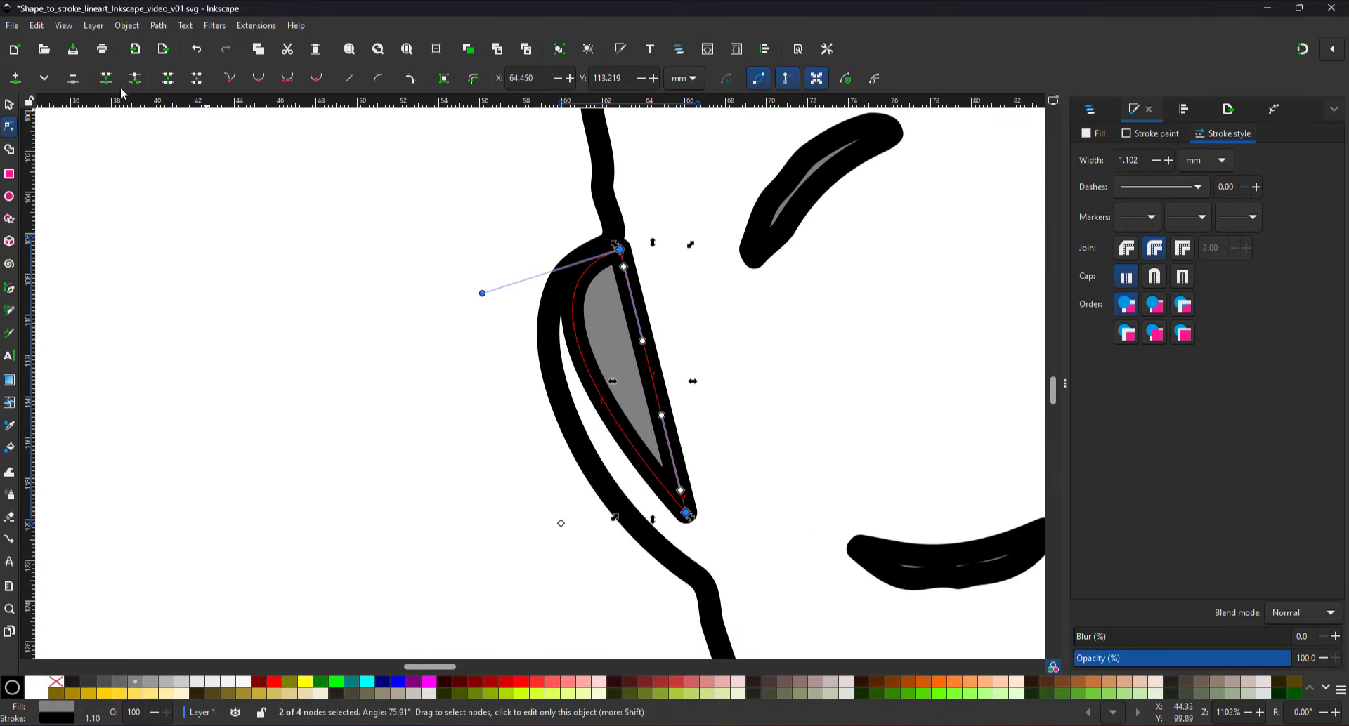
left_click(135, 79)
left_click_drag(604, 232, 633, 257)
key("Delete")
Set round caps on the left ear's inner line and move its lower end onto the head outline.
left_click(1154, 277)
scroll(653, 281, "down", 3)
scroll(671, 349, "up", 5)
left_click_drag(551, 298, 590, 444)
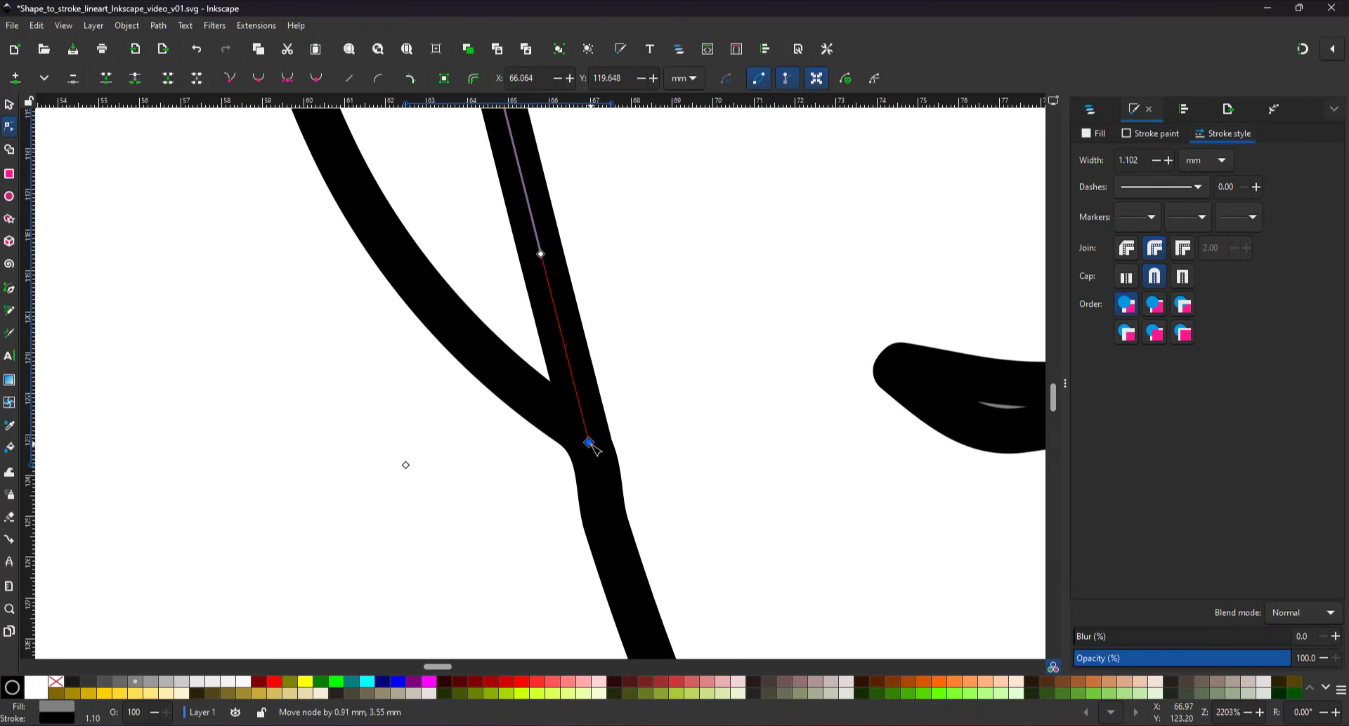
Remove the fill from the left ear line and the remaining body outline.
scroll(590, 444, "down", 5)
left_click(542, 356)
left_click(696, 299, "shift")
left_click(57, 682)
left_click(703, 421)
left_click(56, 682)
Delete the inner shape of the right ear.
scroll(661, 351, "up", 3)
left_click(661, 349)
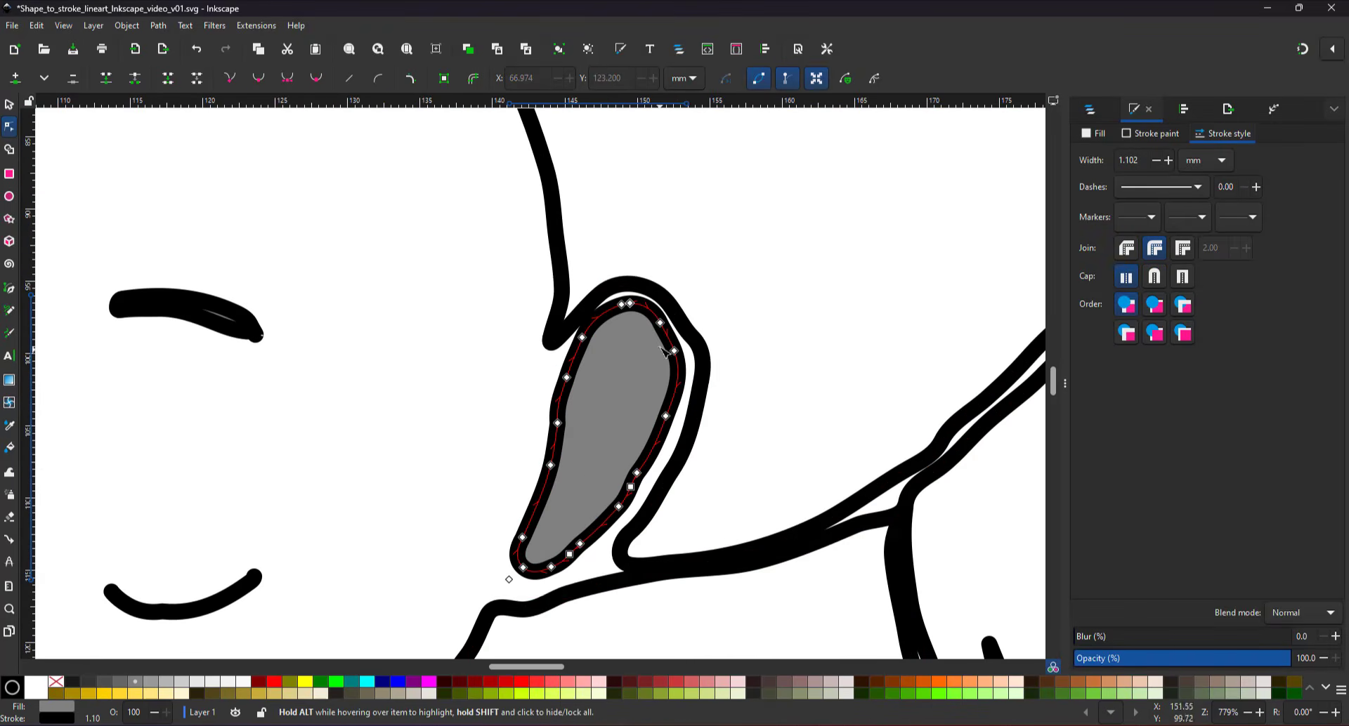
key("Delete")
Break the outer outline at the right ear's lower corner, reposition the ear curve's end nodes and give it round caps.
left_click(618, 557)
left_click(135, 79)
left_click_drag(631, 565, 575, 572)
left_click_drag(550, 337, 540, 361)
left_click(1156, 281)
Replace the left eye shape with a duplicate of the right eye curve.
scroll(841, 334, "down", 4)
scroll(609, 437, "up", 3)
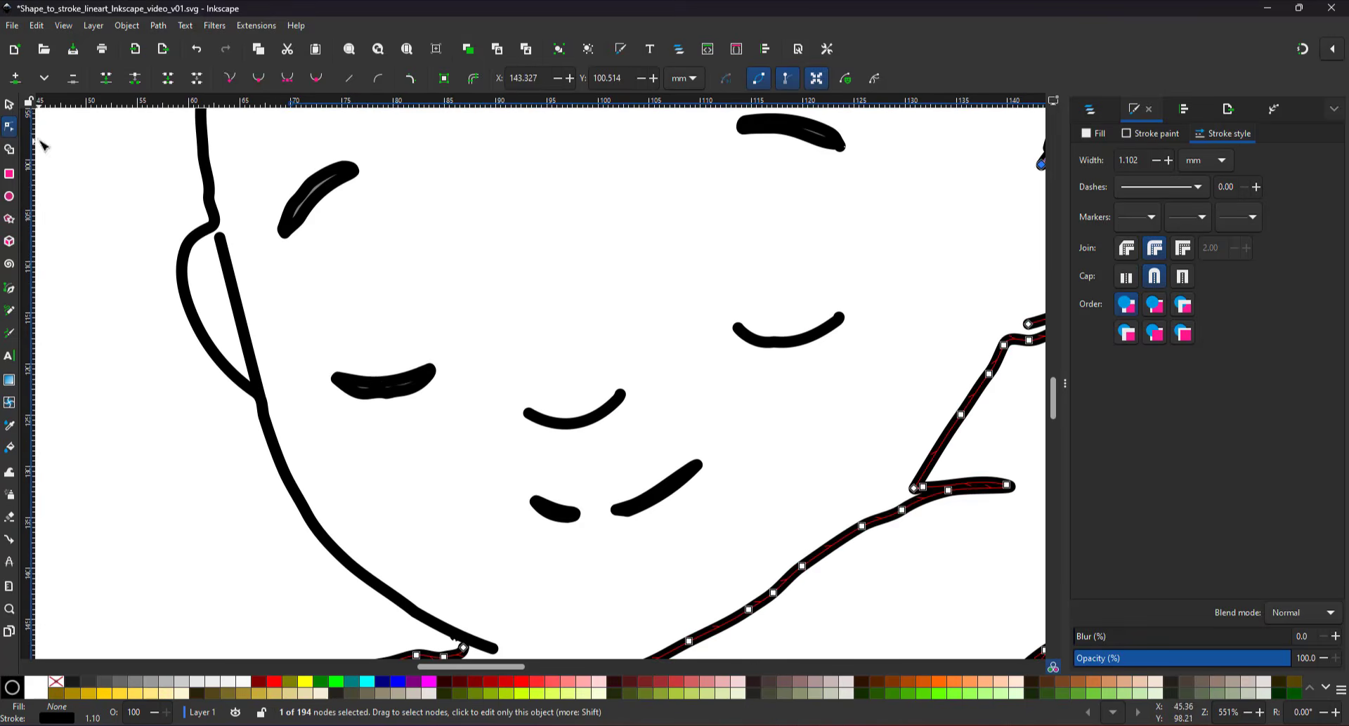
left_click(9, 104)
left_click(779, 342)
key("ctrl+d")
left_click_drag(779, 342, 368, 204)
left_click(414, 383)
key("ctrl+d")
left_click(220, 78)
Delete the surplus nodes of the left eyebrow shape to reduce it to a single curve.
left_click(10, 127)
left_click_drag(396, 215, 359, 198)
key("Delete")
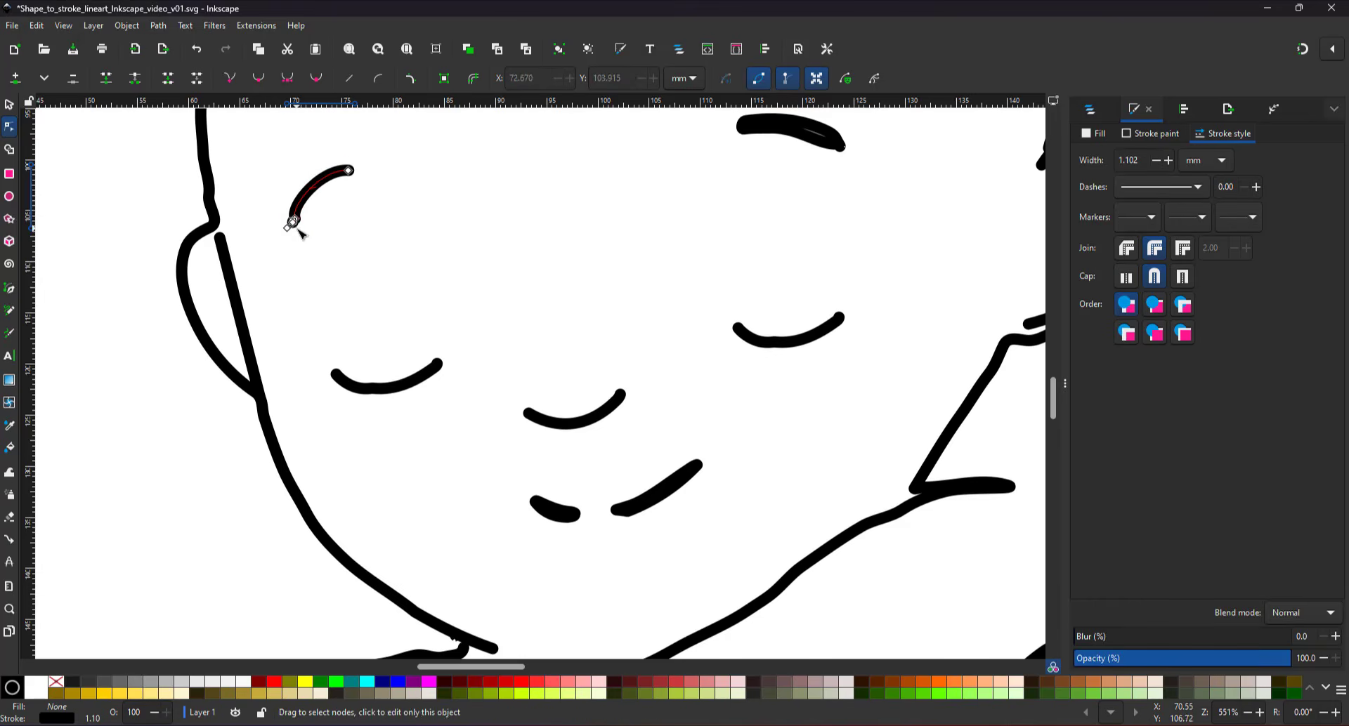
scroll(280, 222, "up", 5)
left_click_drag(398, 200, 334, 248)
Duplicate the left eyebrow curve and place the copy over the right eyebrow.
scroll(261, 290, "down", 7)
left_click(9, 104)
key("ctrl+d")
scroll(515, 259, "up", 2)
left_click_drag(525, 235, 527, 227)
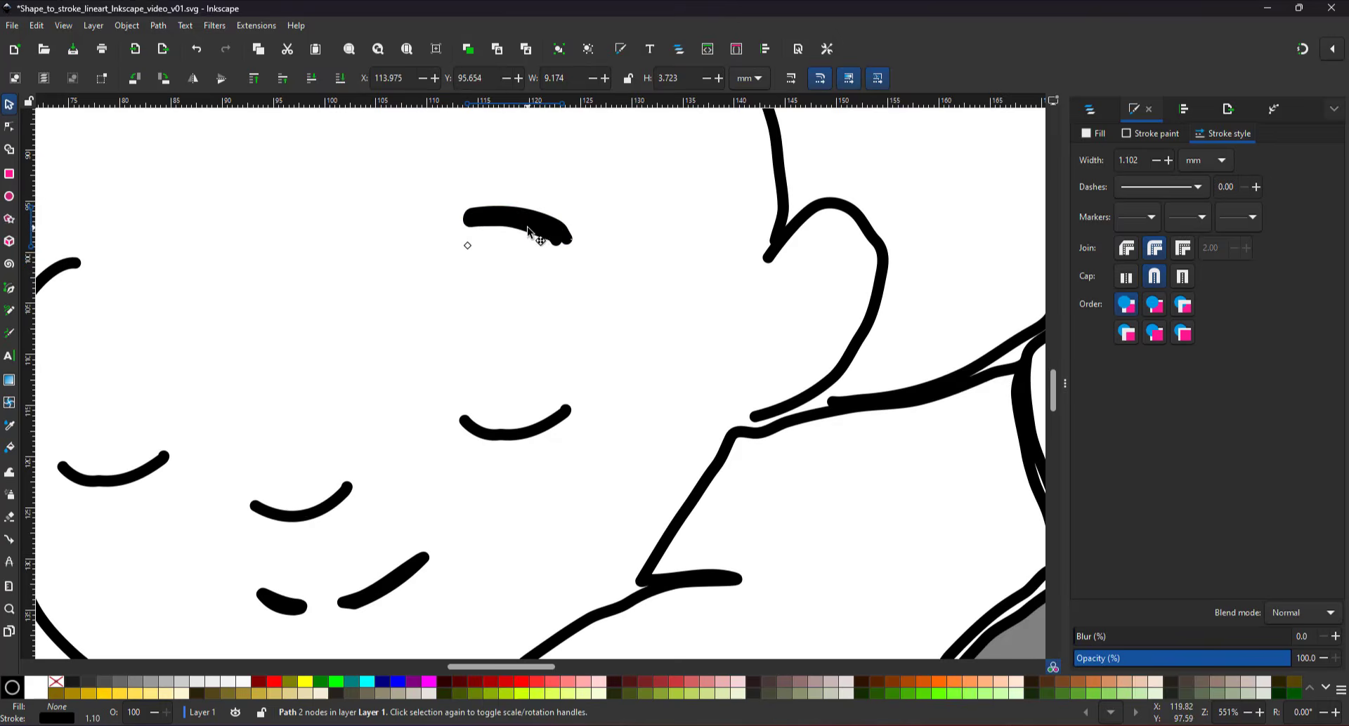
Delete the double edges of the hair tuft shape to reduce it to a single stroked line.
key("n")
scroll(533, 258, "down", 2)
scroll(554, 274, "up", 4)
key("s")
left_click(465, 146)
key("Delete")
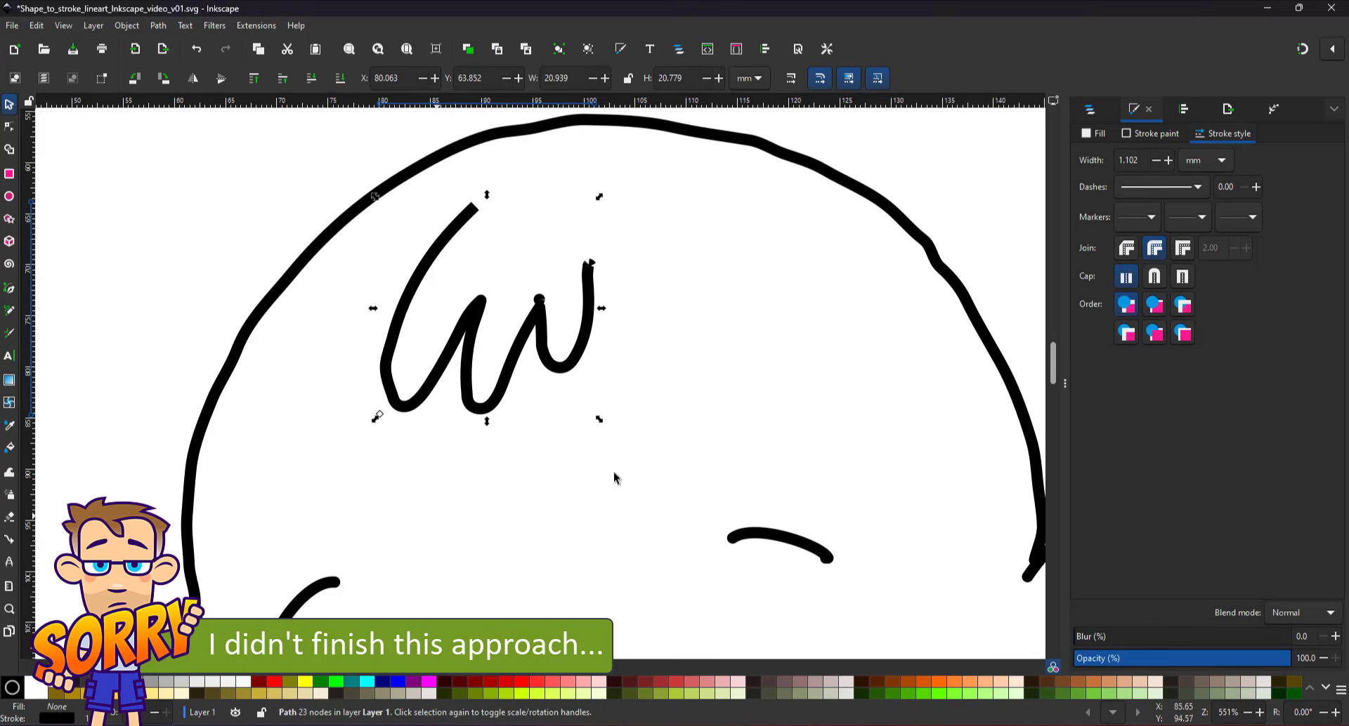
Display the nodes of the finished baby line-art path on Layer 2.
key("n")
scroll(586, 253, "up", 4)
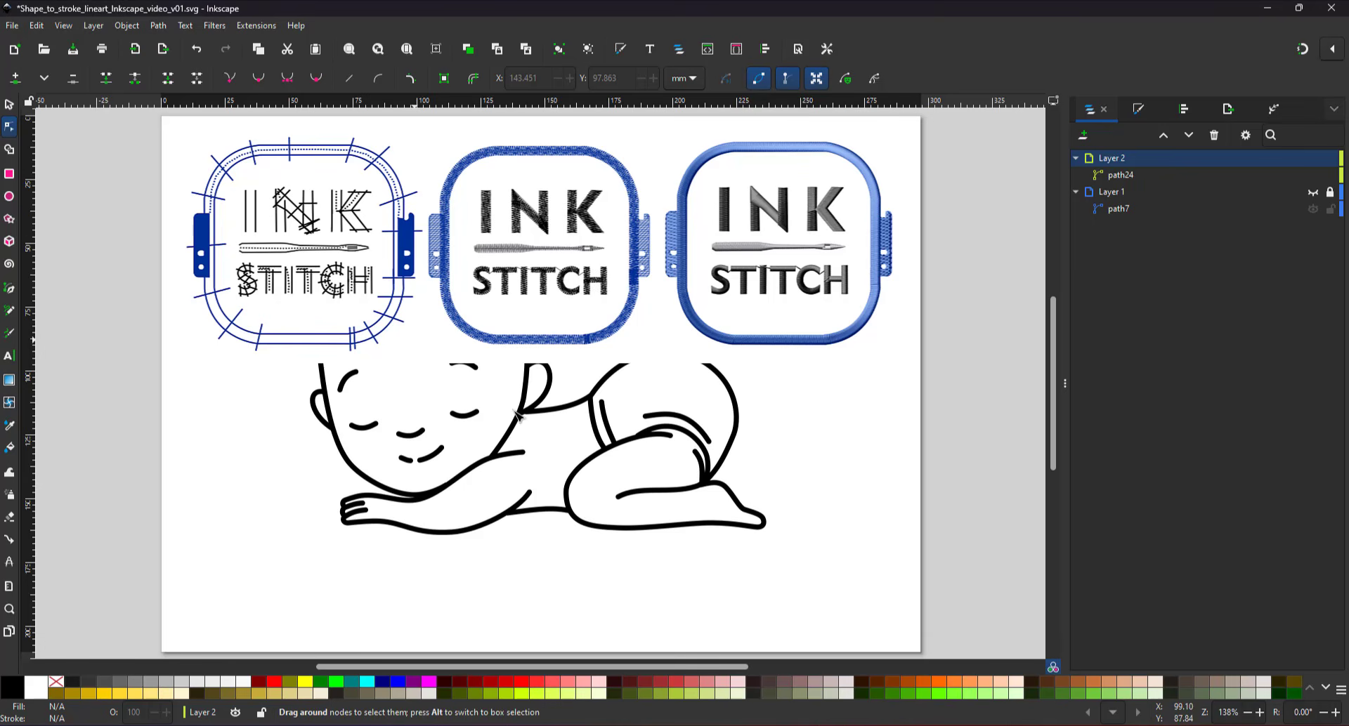
left_click_drag(608, 483, 845, 594)
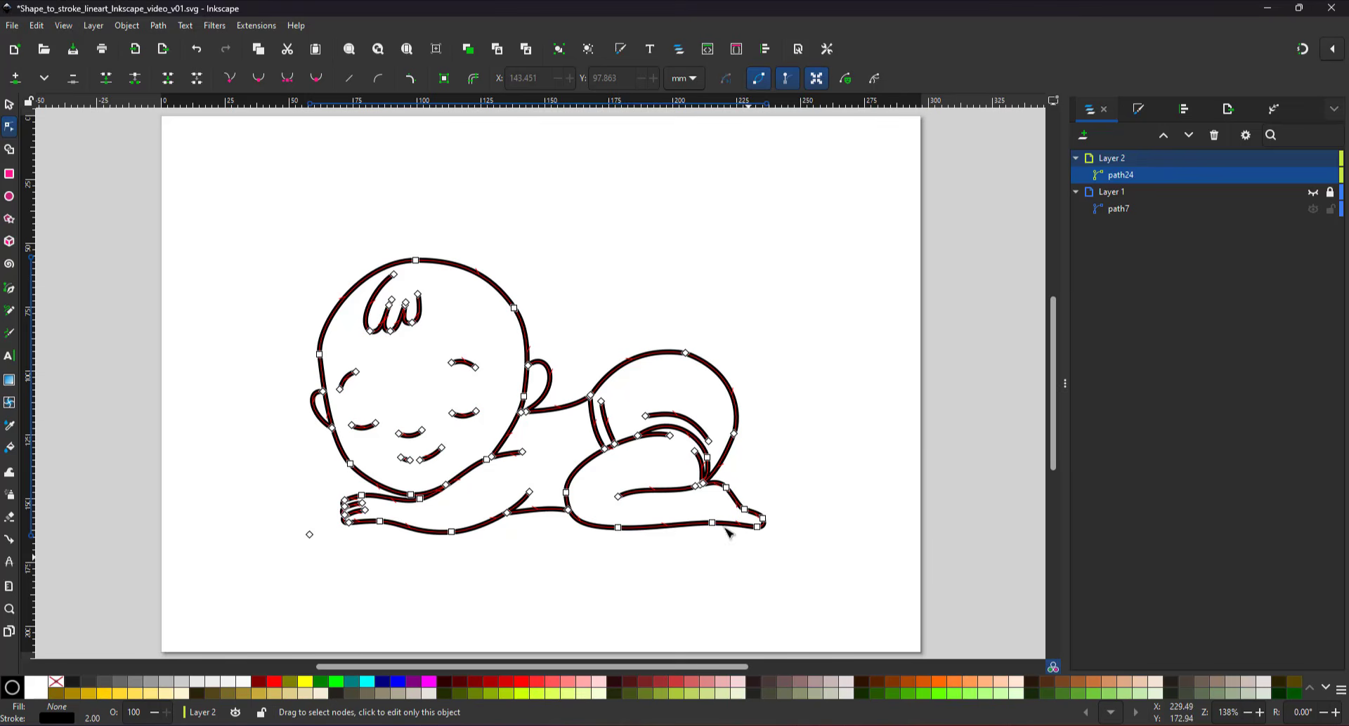